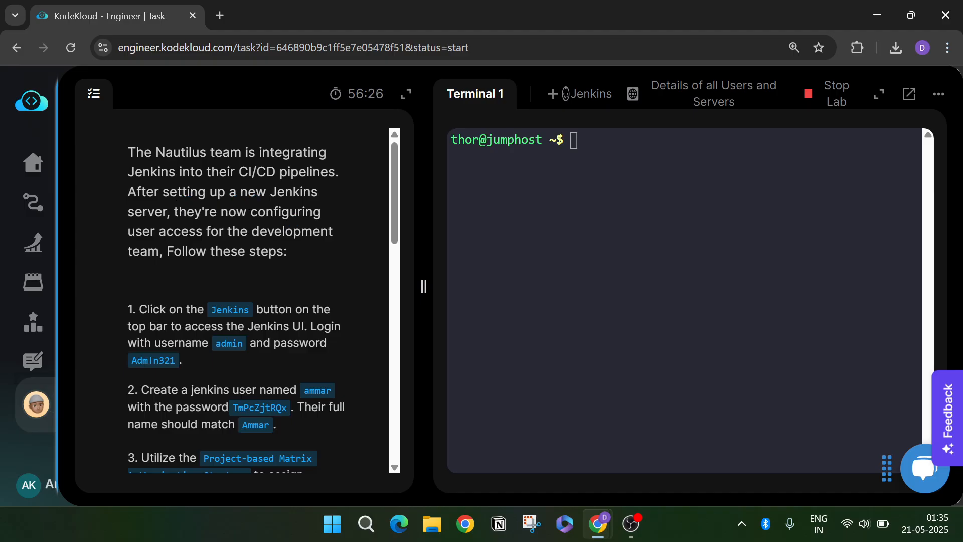
- Read through the task steps and launch the lab's Jenkins UI in a new tab
scroll(236, 301, "down", 2)
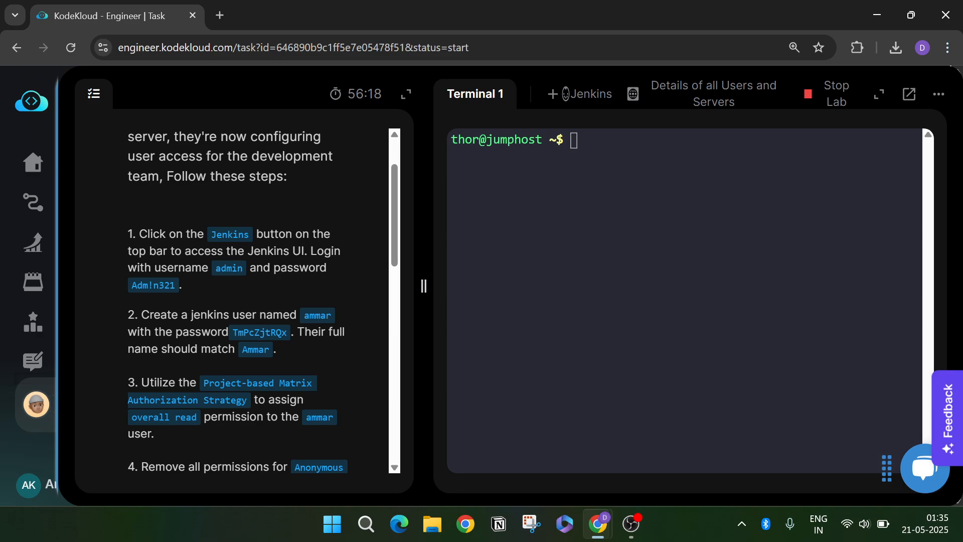
left_click(582, 95)
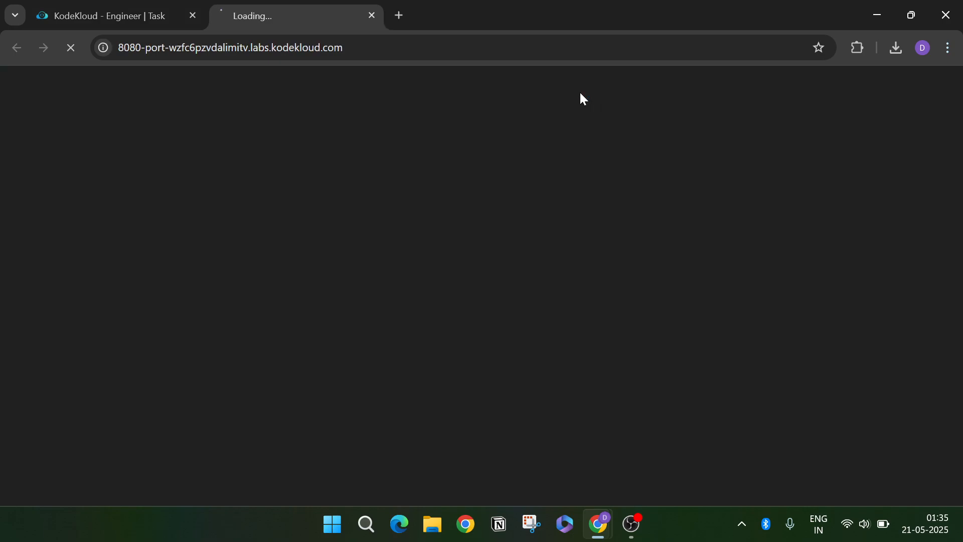
- Copy the admin username from the task into the Jenkins sign-in form
left_click(122, 12)
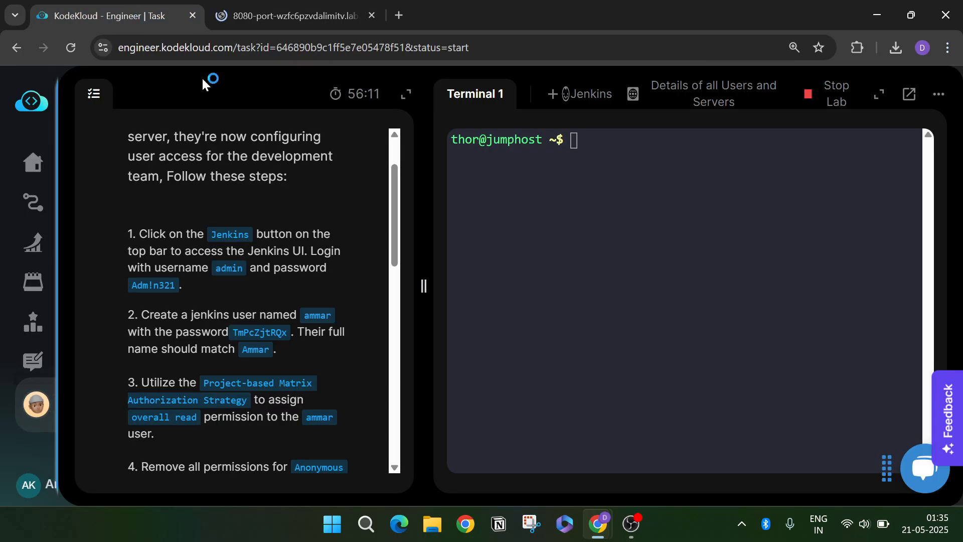
double_click(229, 269)
key("ctrl+c")
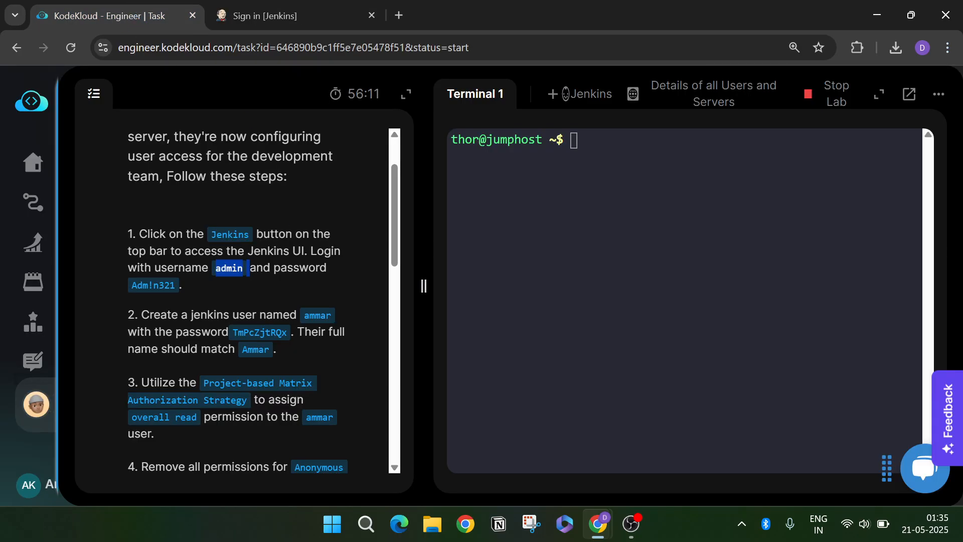
left_click(305, 23)
key("ctrl+v")
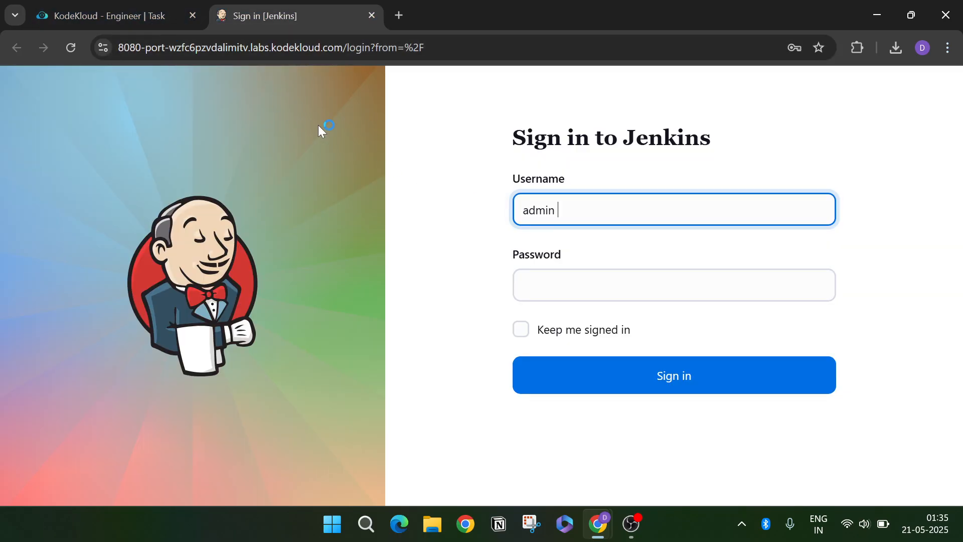
- Enter the task's admin password, sign in, and decline Chrome's password saving
left_click(139, 23)
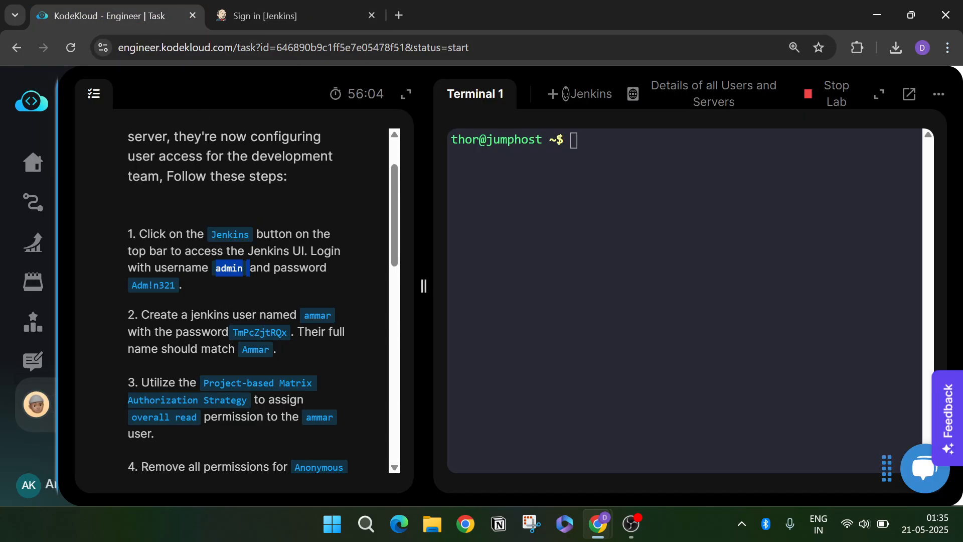
left_click_drag(129, 285, 176, 285)
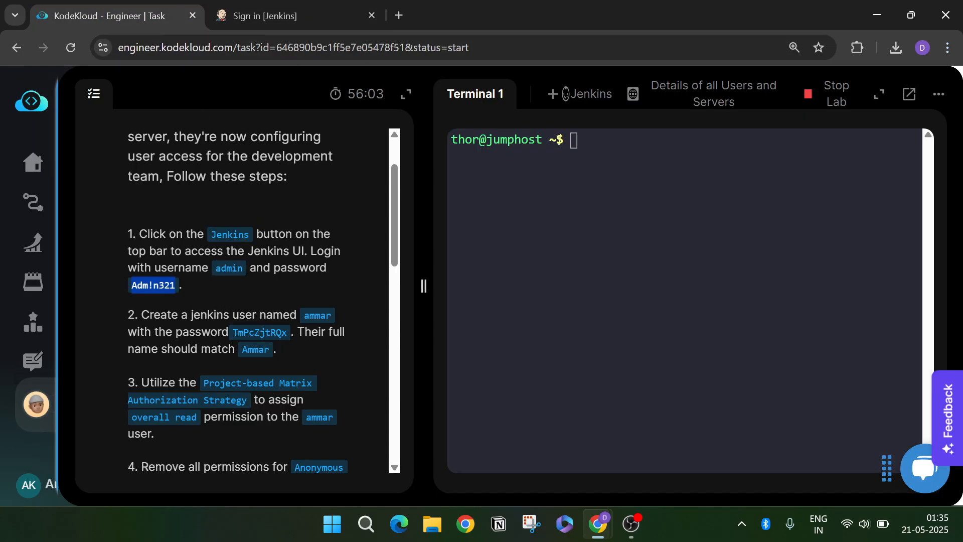
left_click(292, 20)
left_click(567, 284)
key("ctrl+v")
left_click(592, 374)
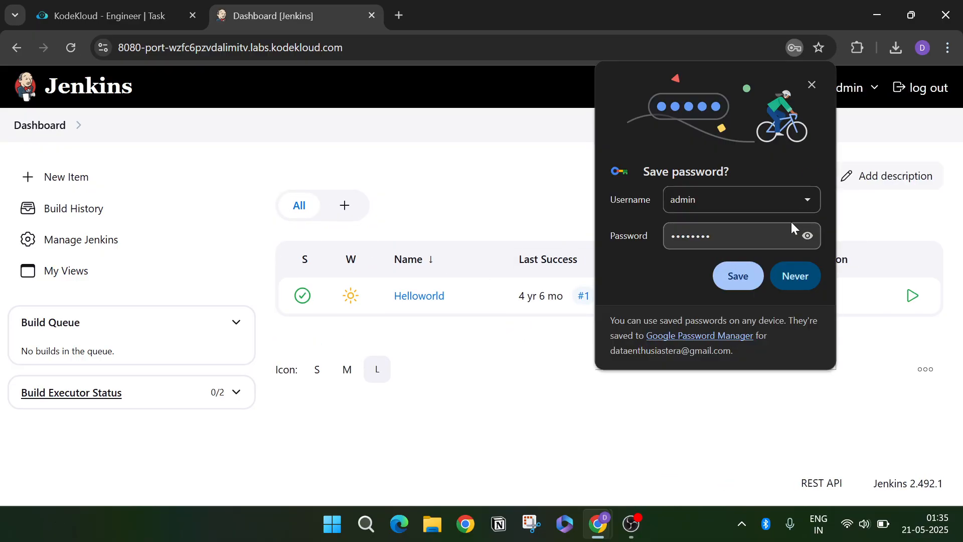
left_click(799, 278)
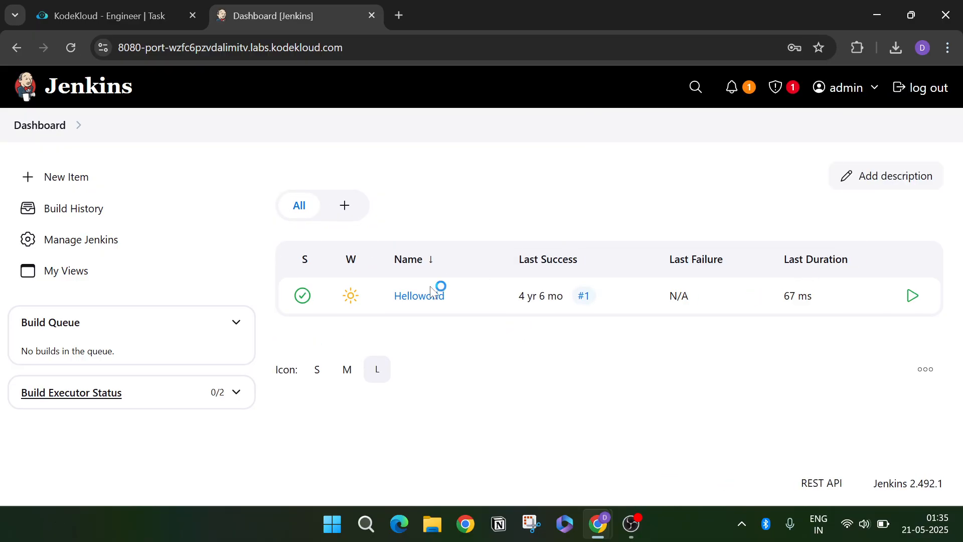
- Go through Manage Jenkins to the Users list, which holds only admin, and start Create User
left_click(93, 13)
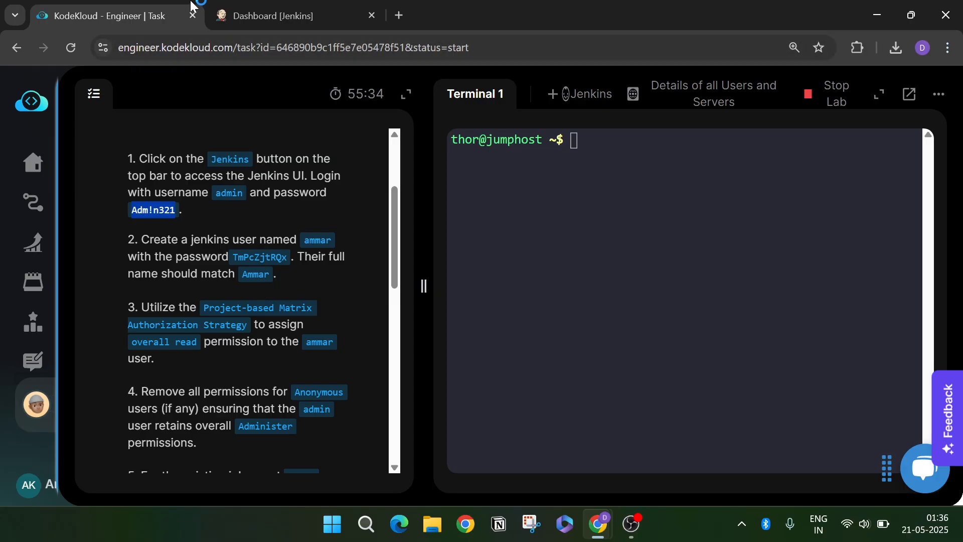
left_click(246, 14)
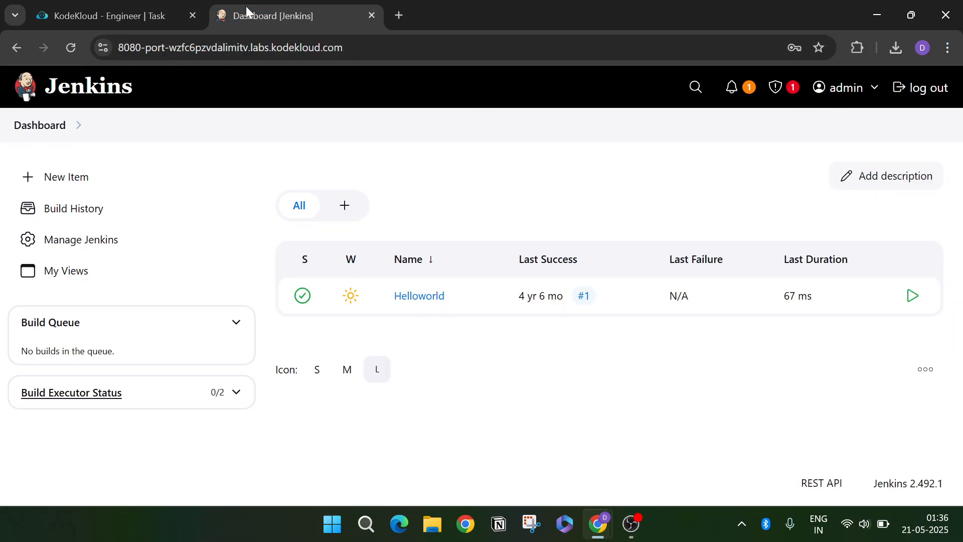
left_click(147, 244)
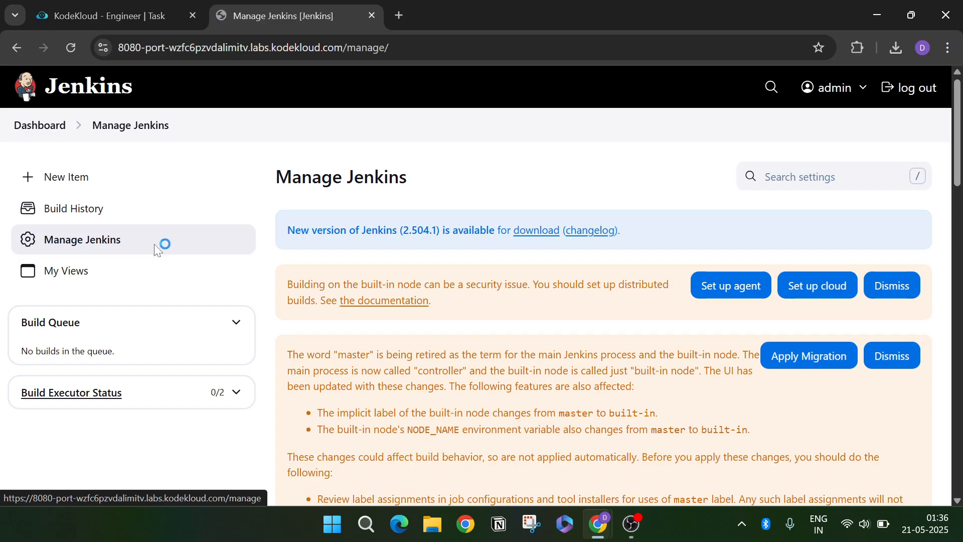
scroll(411, 264, "down", 5)
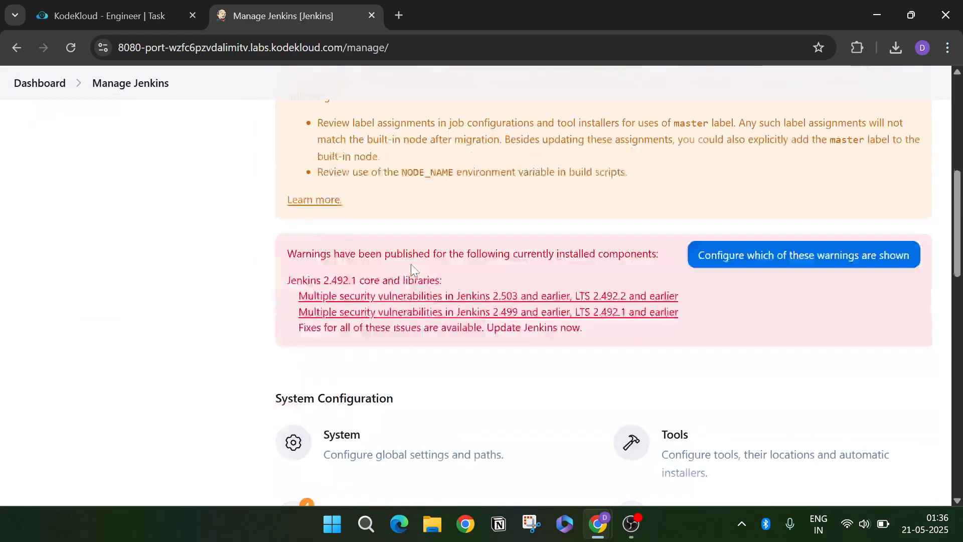
scroll(411, 264, "down", 7)
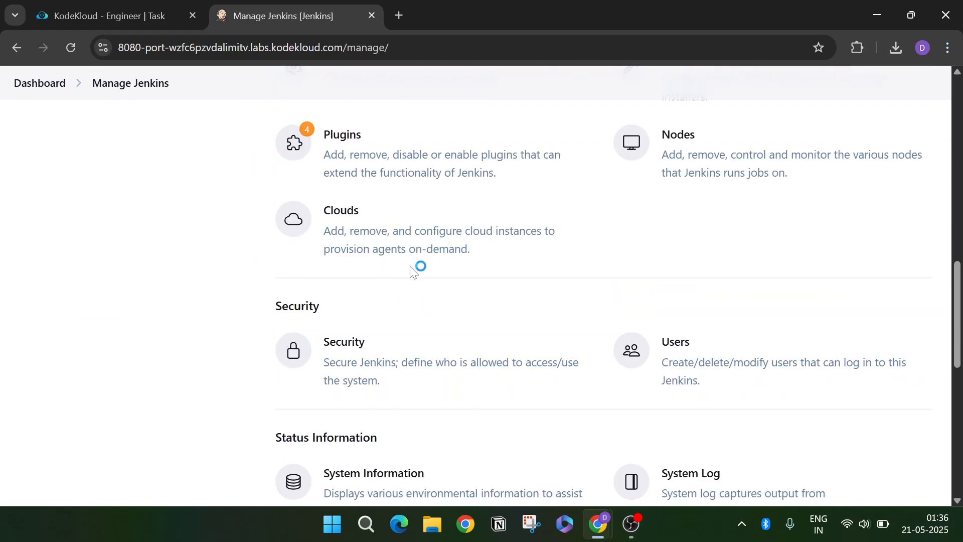
scroll(411, 271, "down", 3)
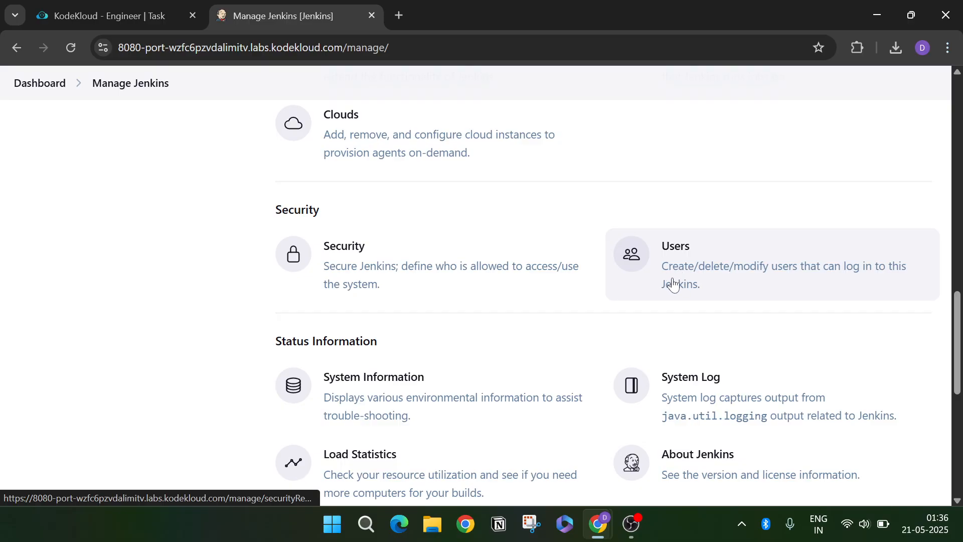
left_click(704, 269)
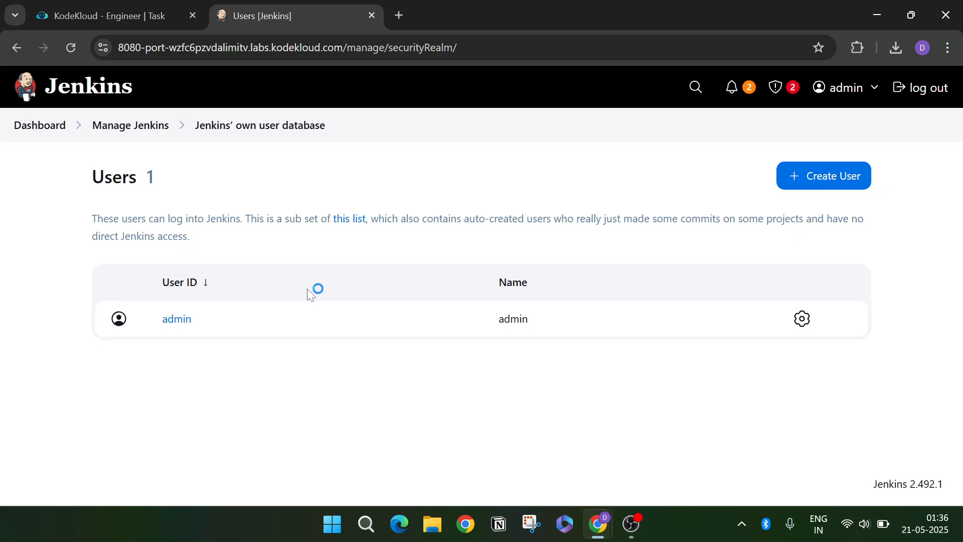
left_click(818, 191)
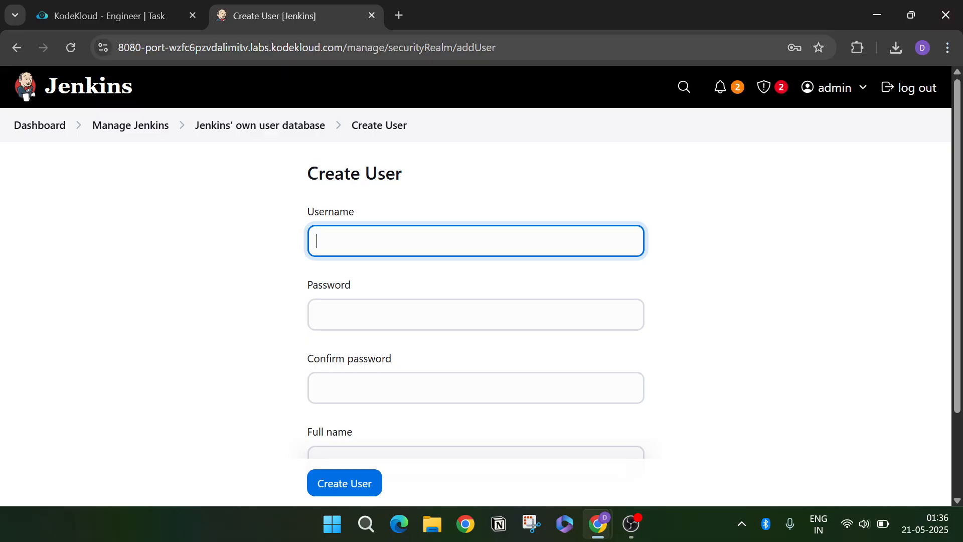
- Copy the task's new username into the Create User form's Username field
left_click(155, 13)
left_click(318, 240)
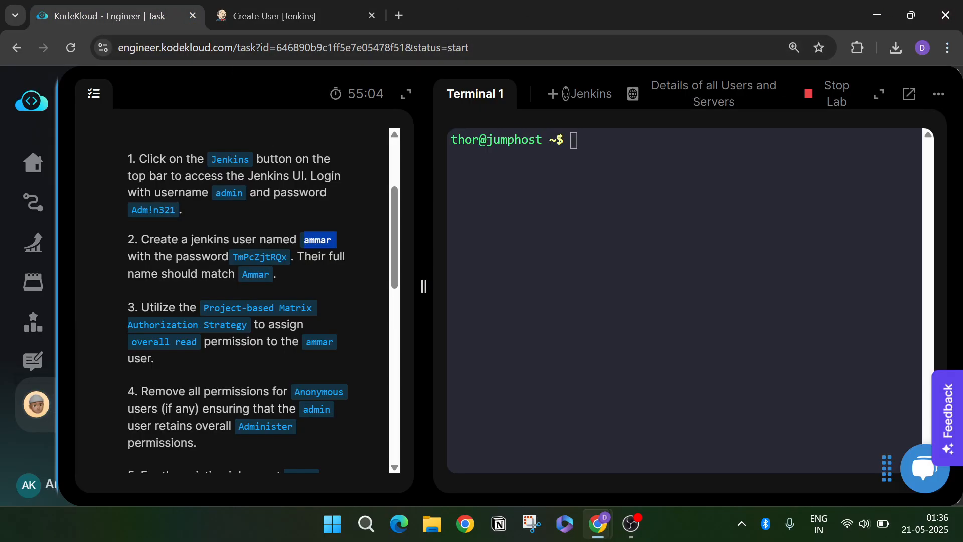
left_click(311, 19)
type("ammar")
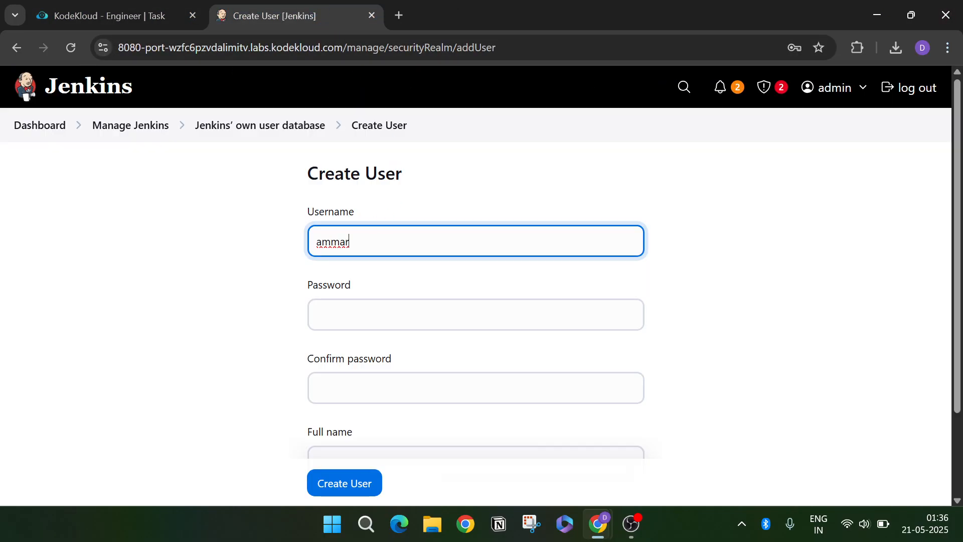
- Enter the task's password into the Password field
left_click(82, 12)
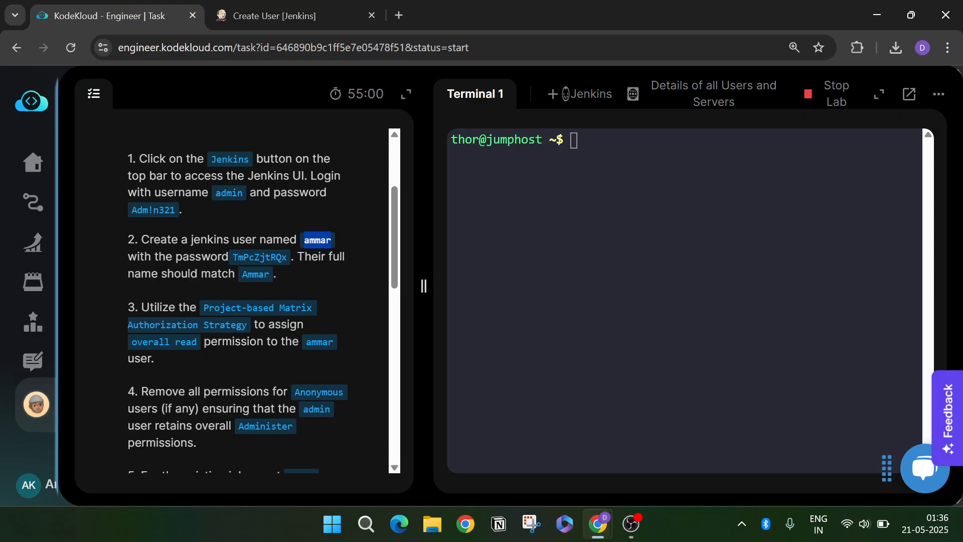
left_click(260, 257)
left_click(271, 16)
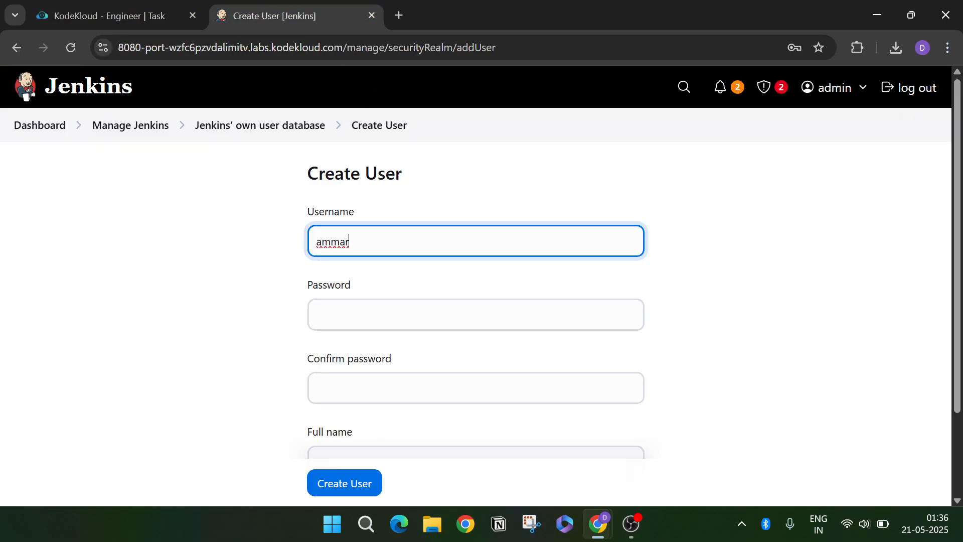
key("Tab")
key("ctrl+v")
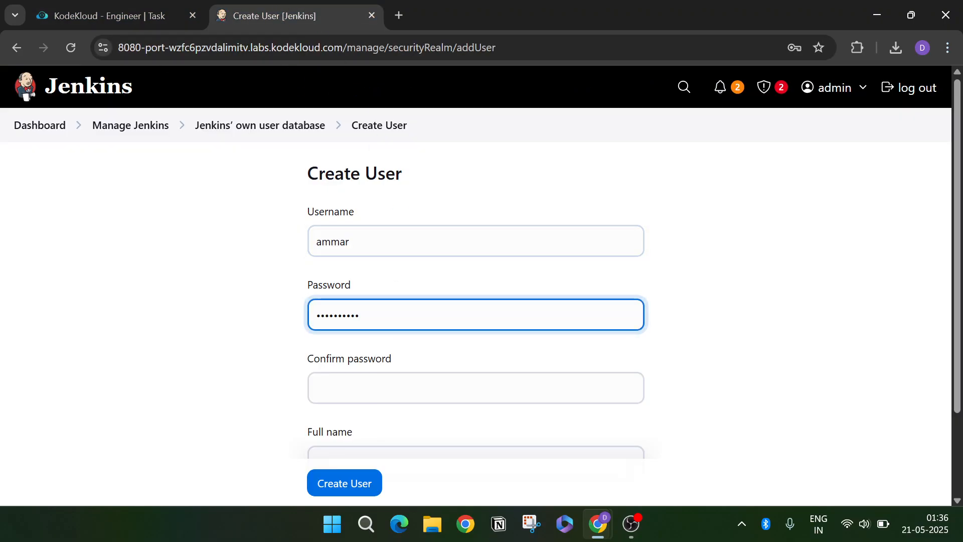
key("Tab")
scroll(355, 370, "down", 1)
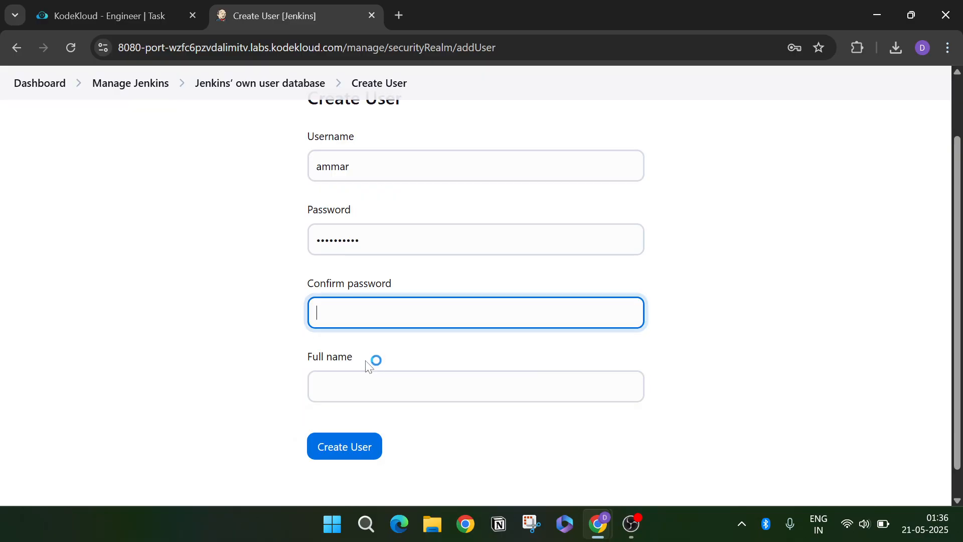
- Clear the wrong Confirm password entry and enter the task's password there instead
left_click(79, 15)
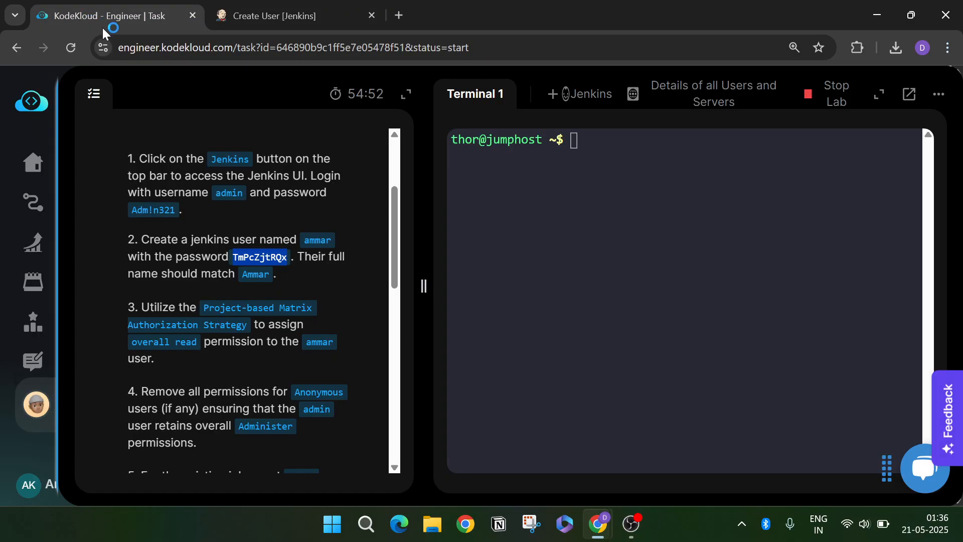
double_click(254, 275)
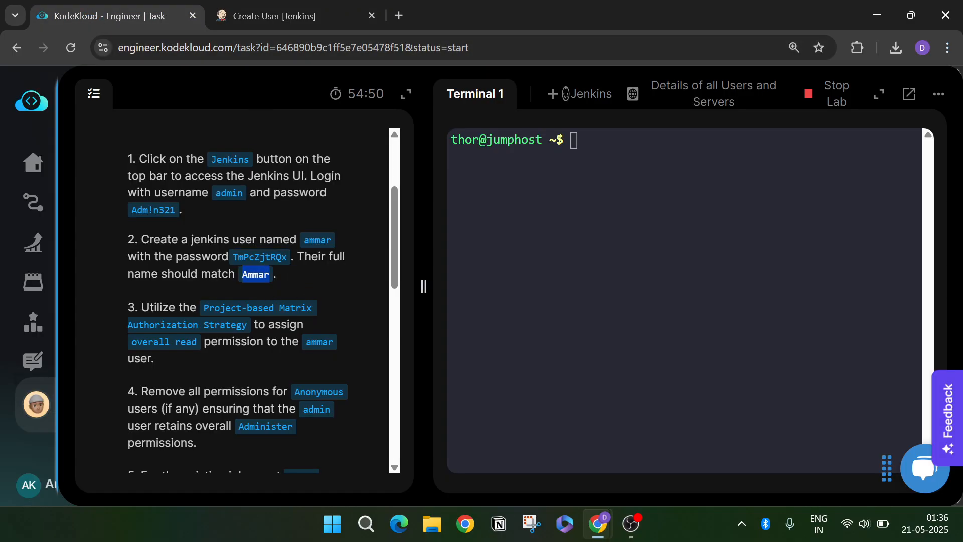
key("ctrl+Tab")
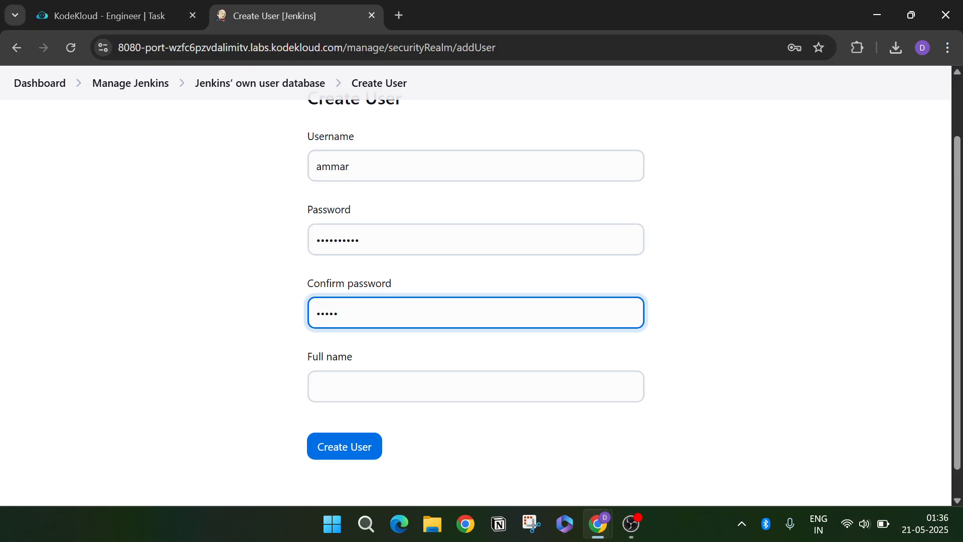
key("ctrl+a")
key("BackSpace")
left_click(167, 7)
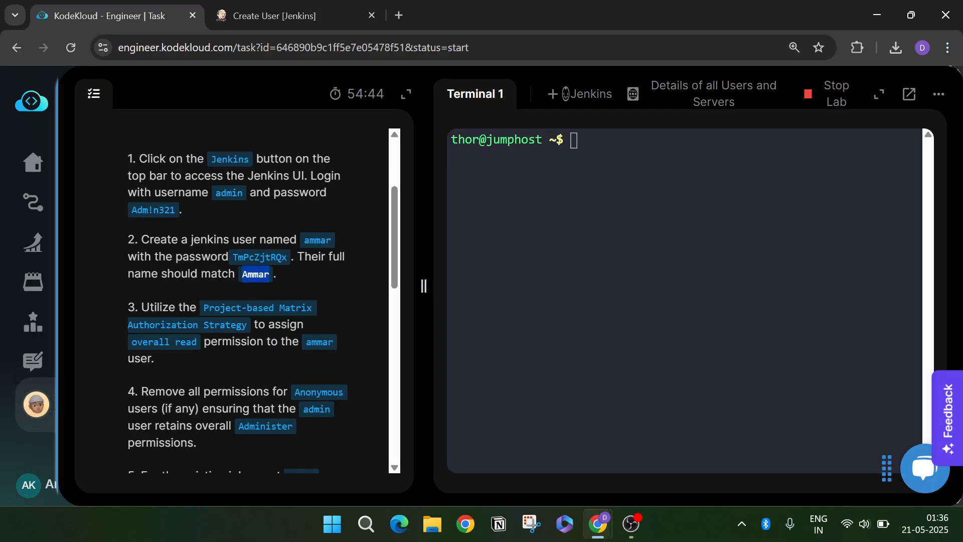
left_click_drag(232, 257, 287, 257)
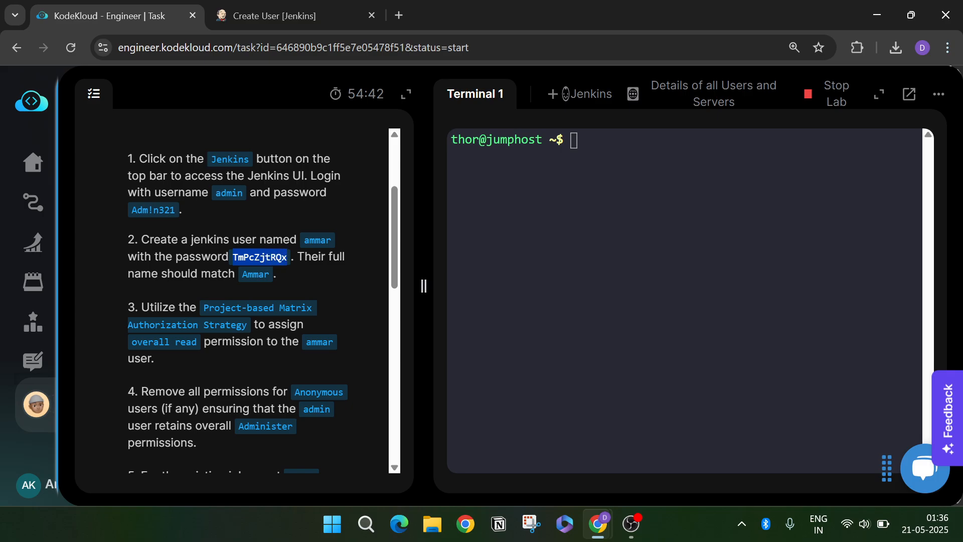
left_click(288, 16)
key("ctrl+v")
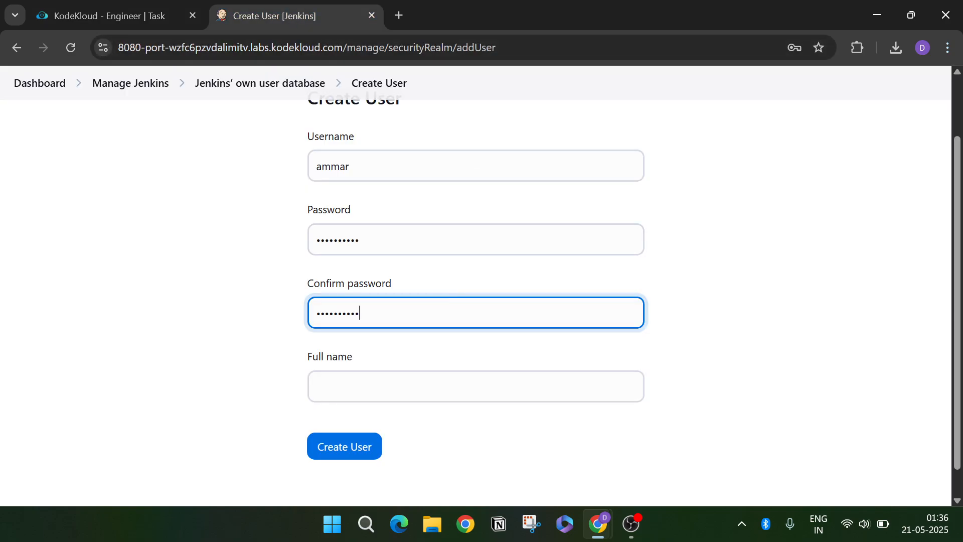
- Enter the task's full name and create the second user
left_click(166, 17)
double_click(256, 274)
key("ctrl+c")
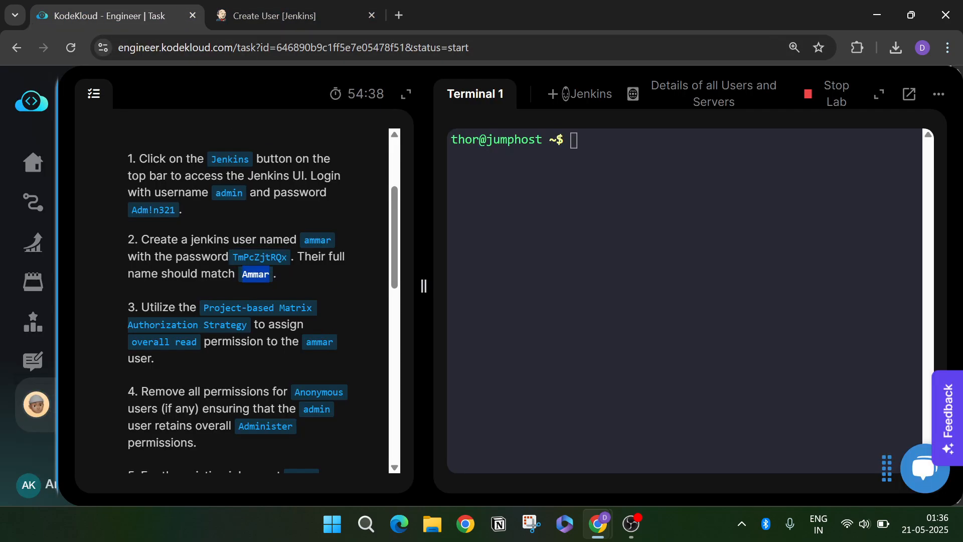
left_click(302, 20)
left_click(377, 394)
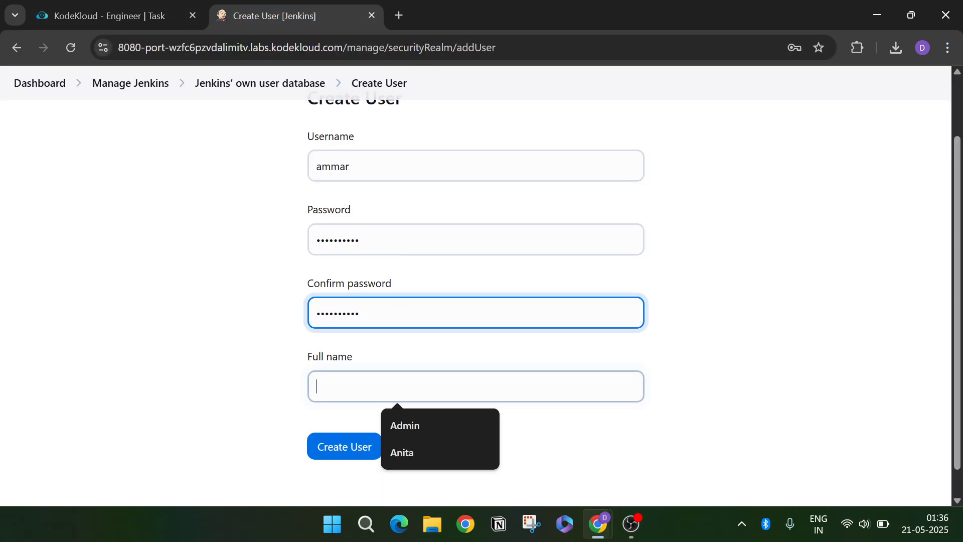
key("ctrl+v")
left_click(361, 448)
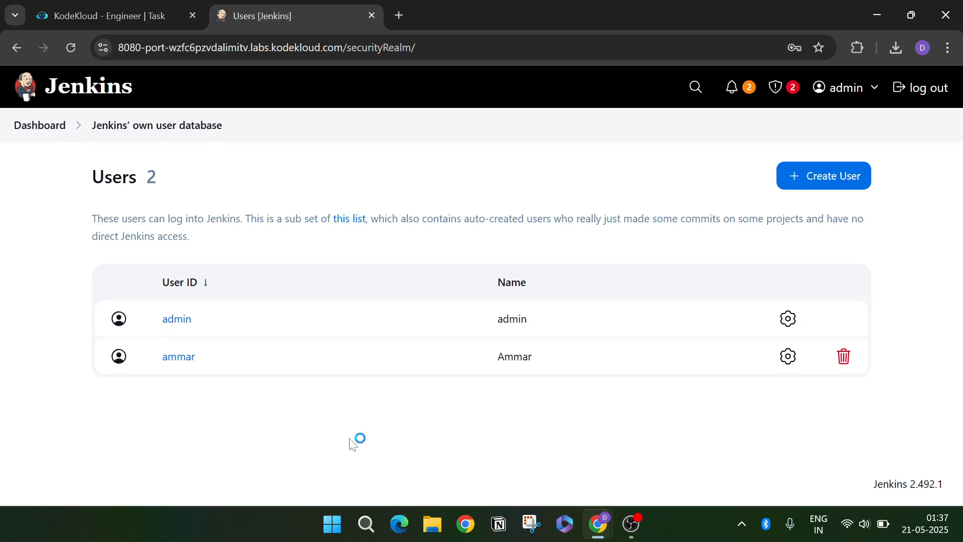
left_click(49, 135)
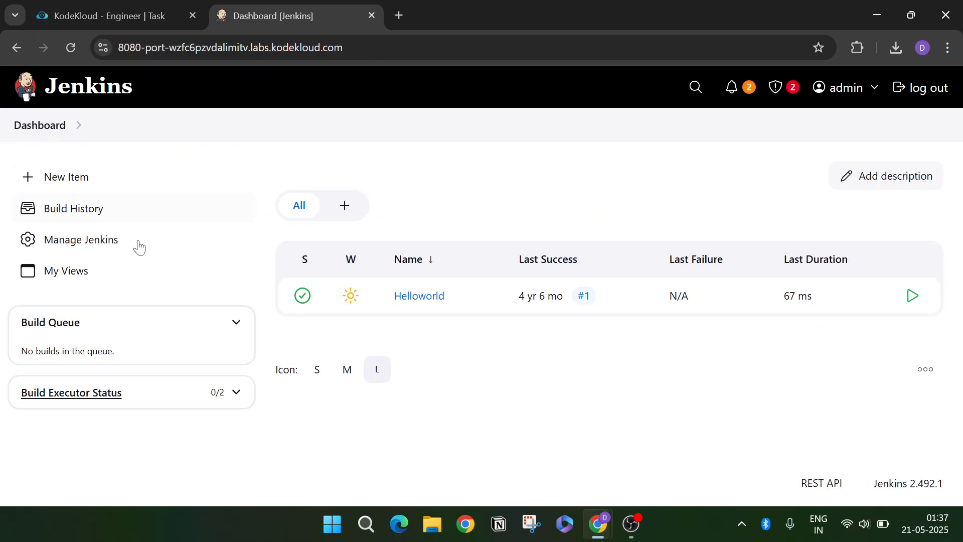
- Open Manage Jenkins and review the task's authorization and Overall Read requirements
left_click(109, 246)
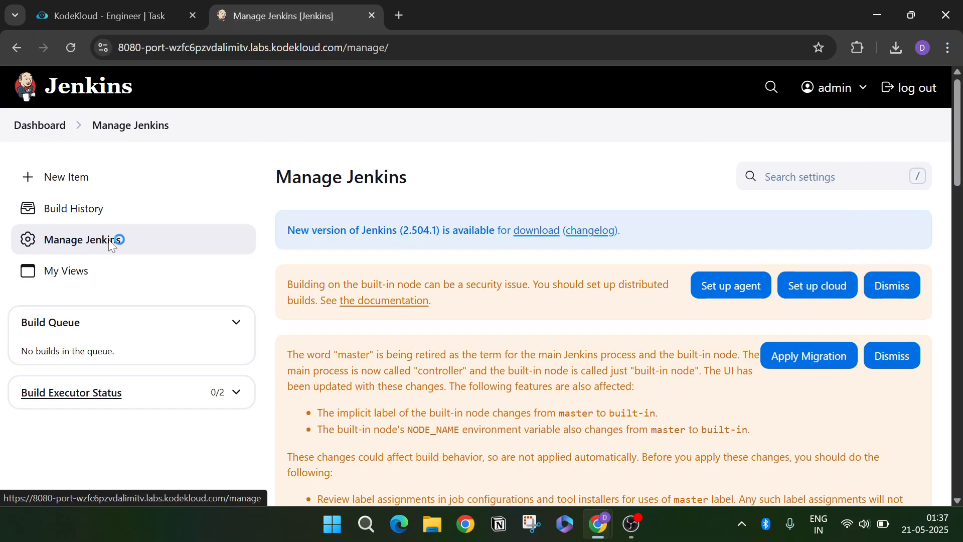
left_click(79, 8)
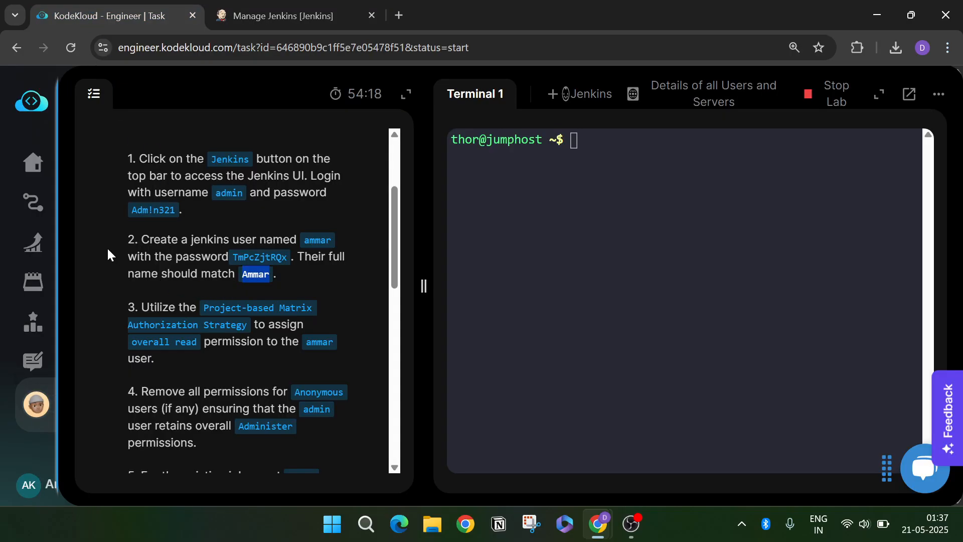
left_click_drag(142, 307, 296, 308)
left_click_drag(128, 325, 304, 325)
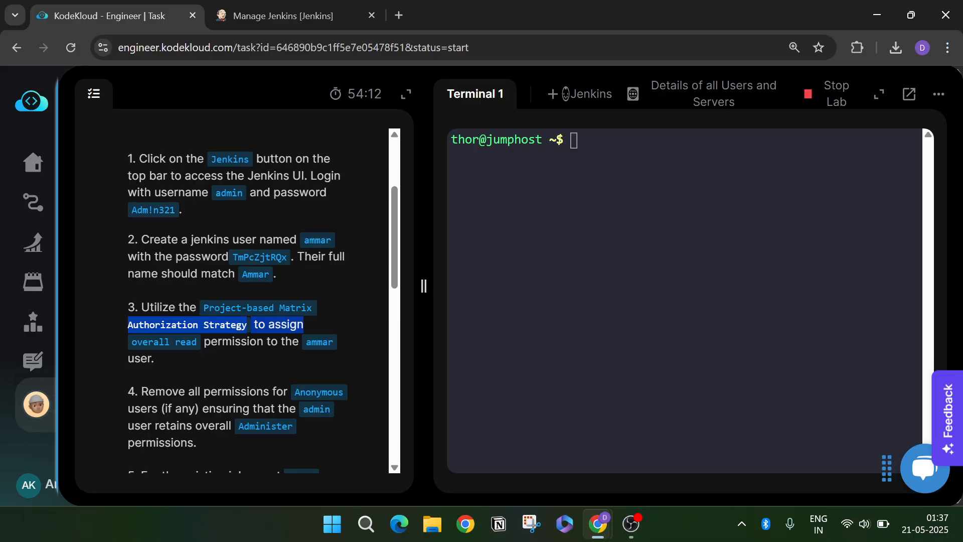
left_click_drag(181, 353, 335, 342)
left_click(180, 347)
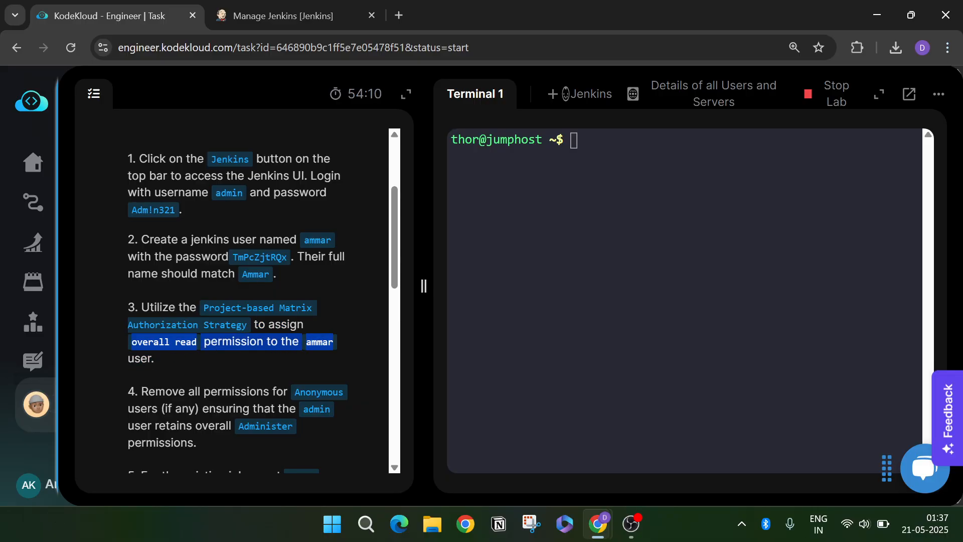
left_click(175, 364)
- Scroll Manage Jenkins to the Security section and open the Security settings
left_click(271, 15)
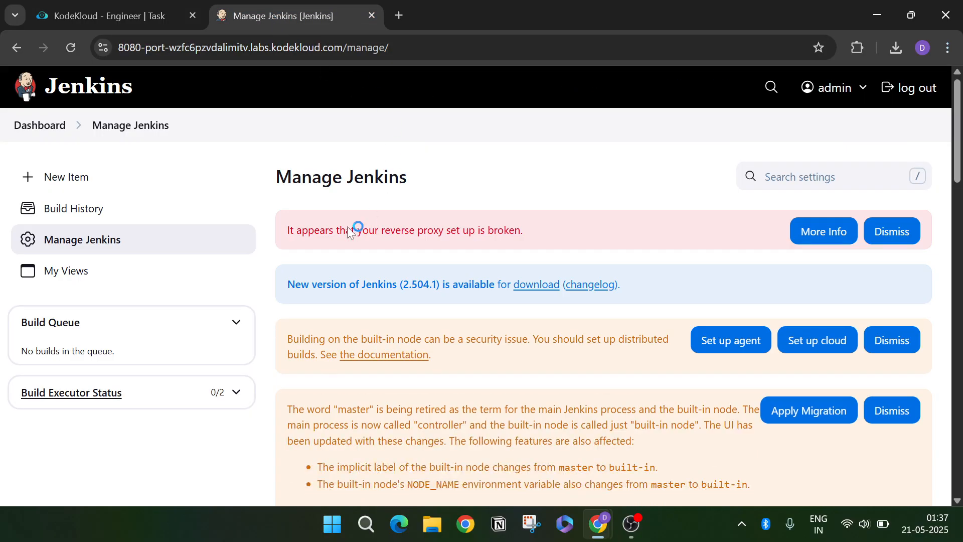
scroll(329, 254, "down", 5)
scroll(295, 491, "down", 8)
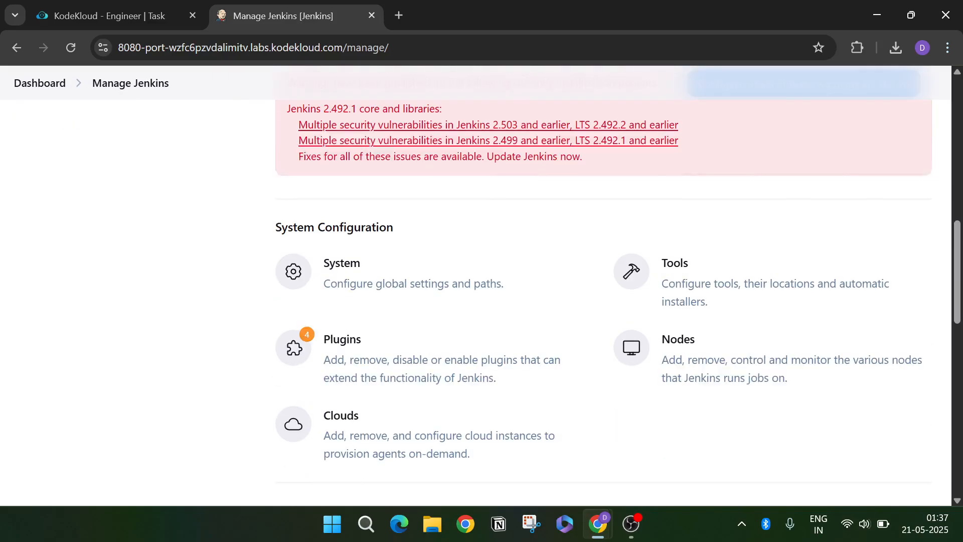
scroll(273, 280, "up", 12)
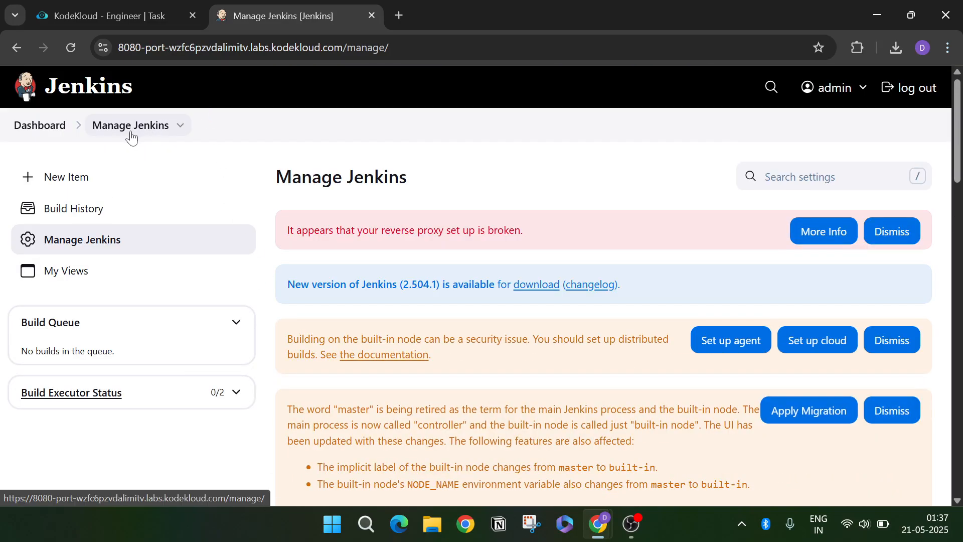
left_click(140, 240)
scroll(499, 271, "down", 8)
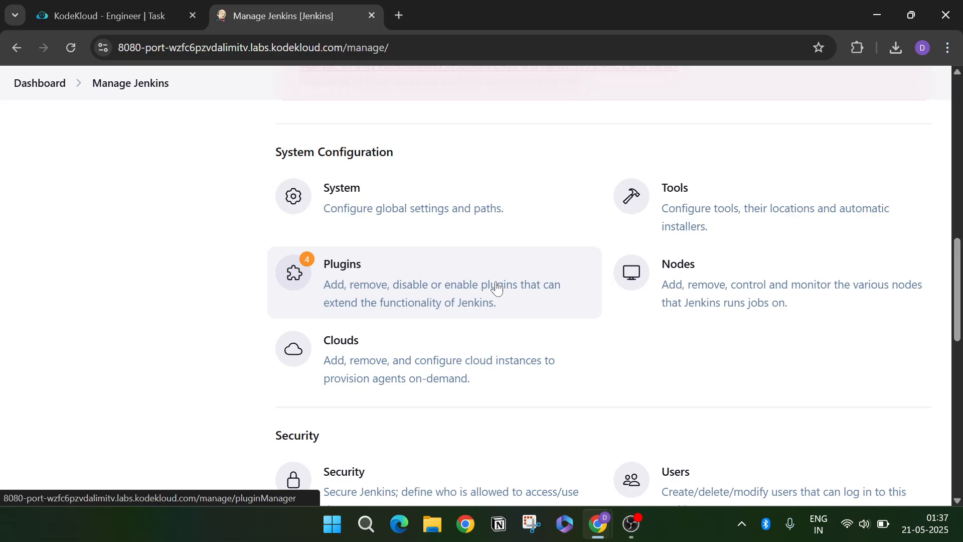
scroll(497, 288, "down", 1)
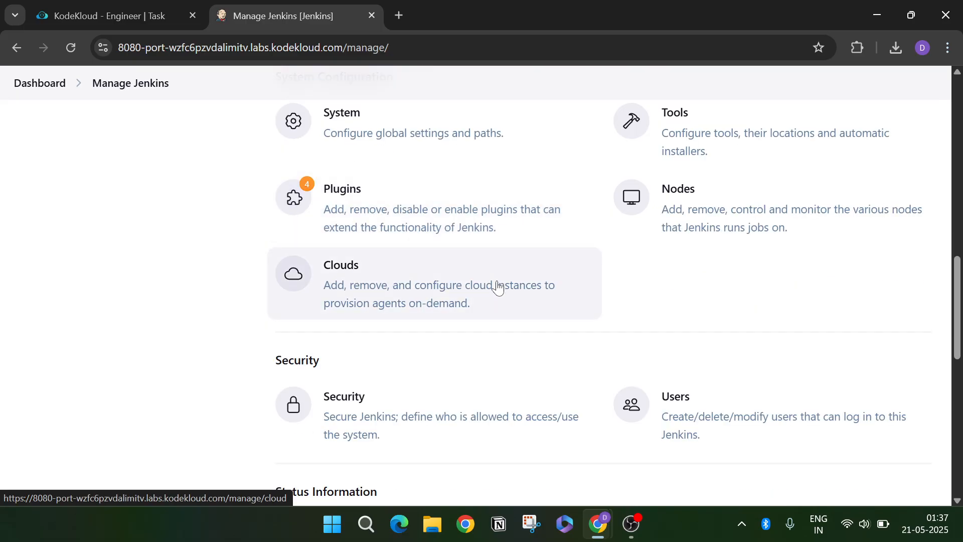
scroll(499, 287, "down", 1)
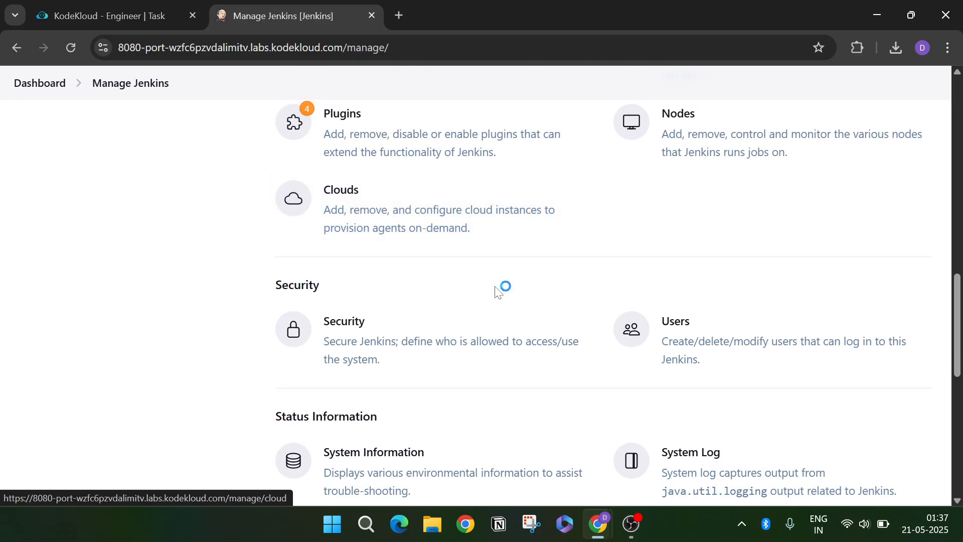
left_click(395, 344)
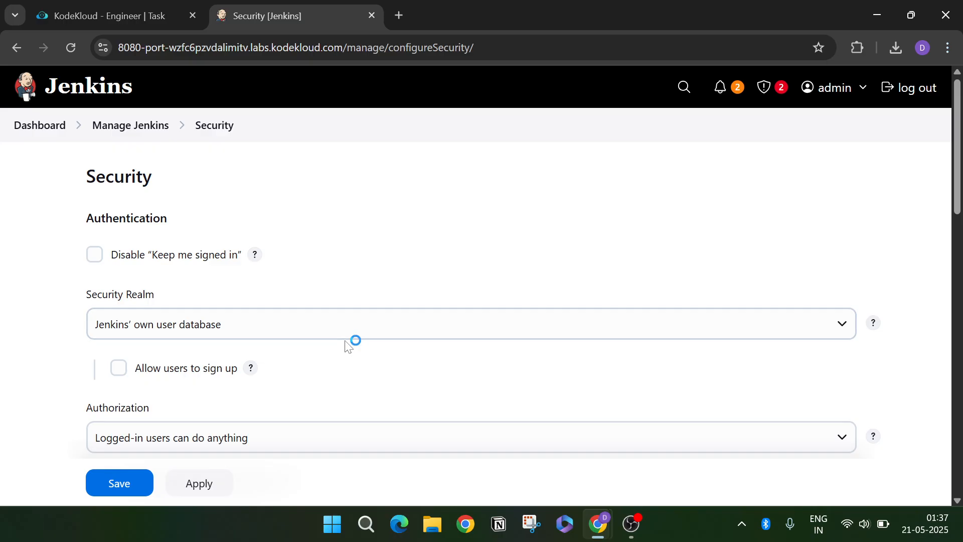
scroll(349, 346, "down", 12)
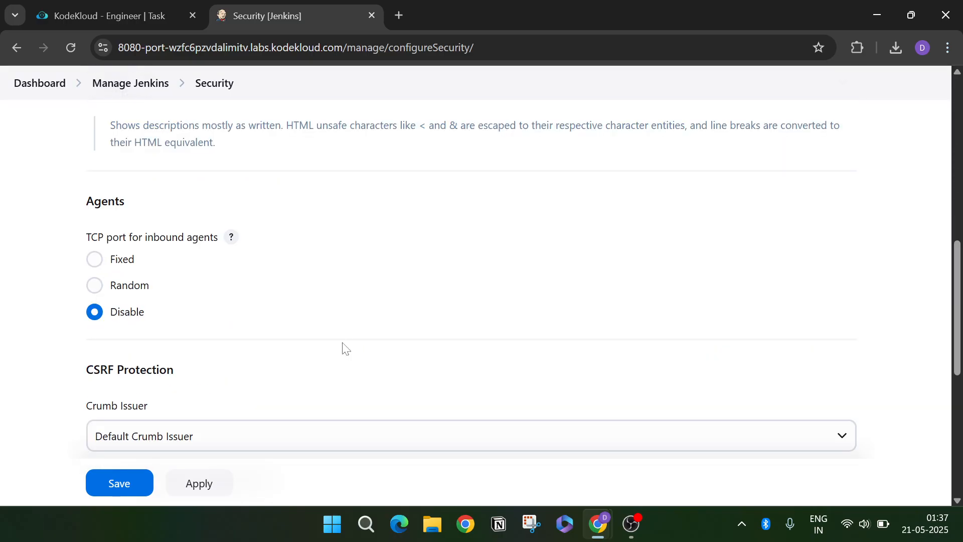
scroll(345, 349, "down", 8)
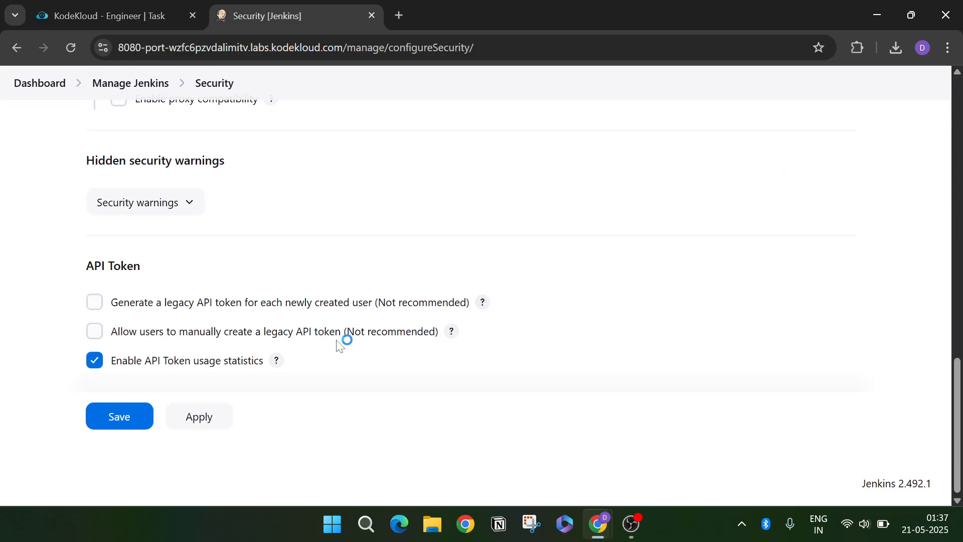
scroll(336, 346, "up", 10)
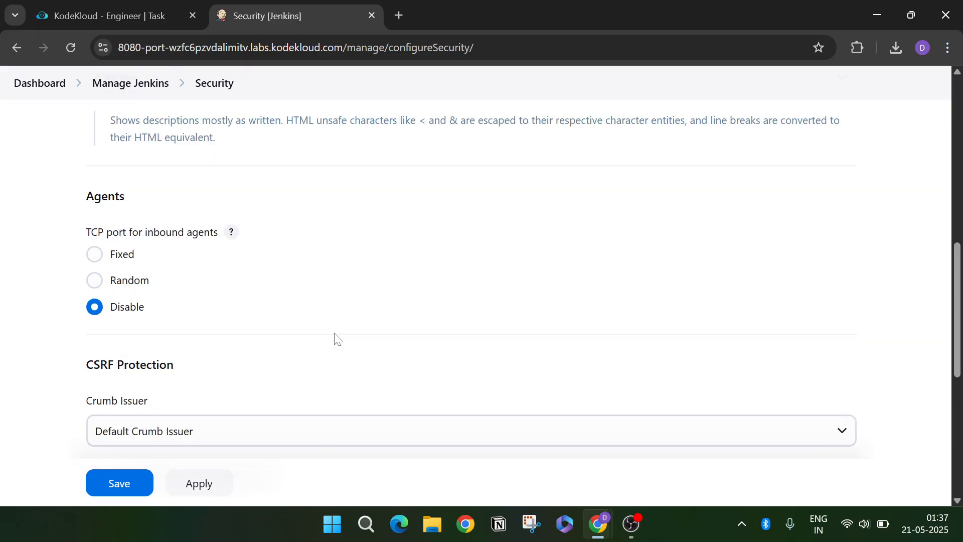
scroll(334, 335, "up", 6)
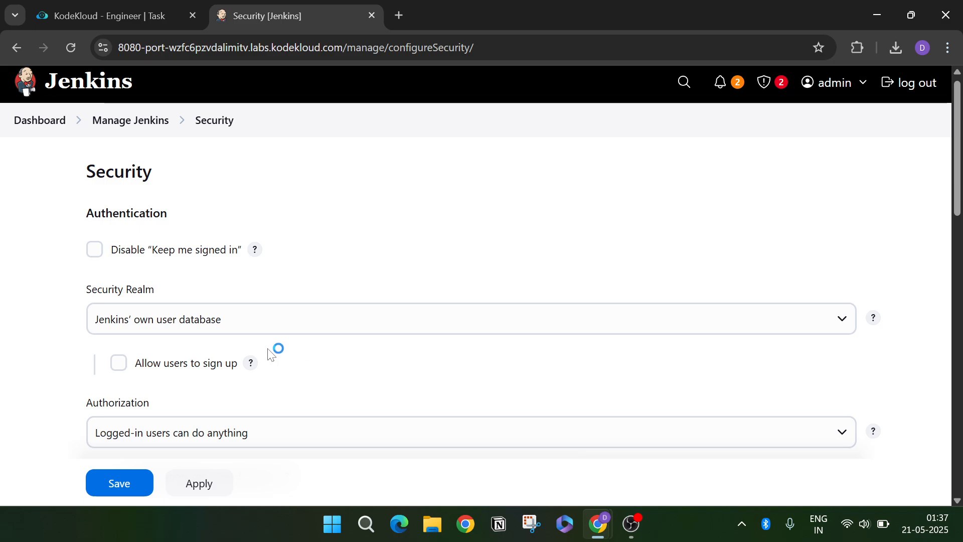
scroll(234, 303, "down", 3)
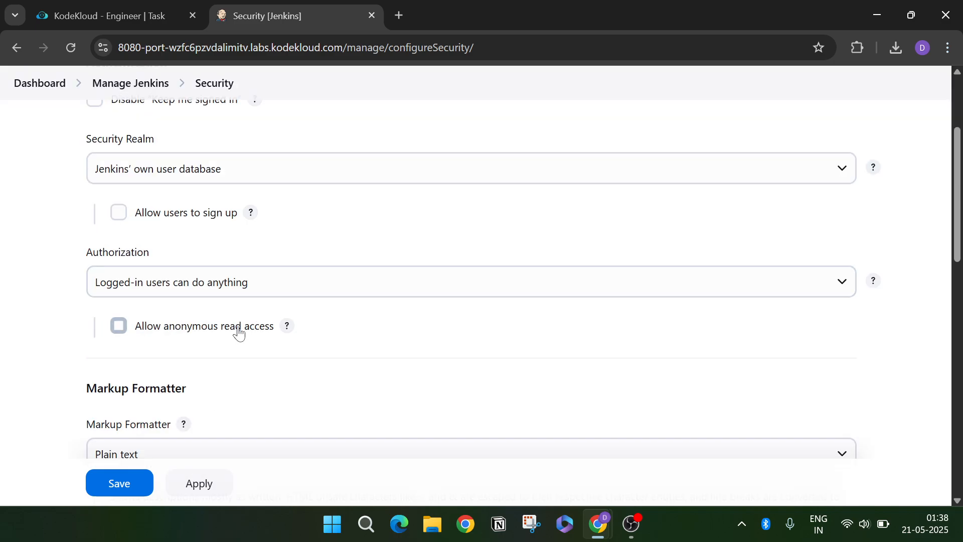
left_click(247, 287)
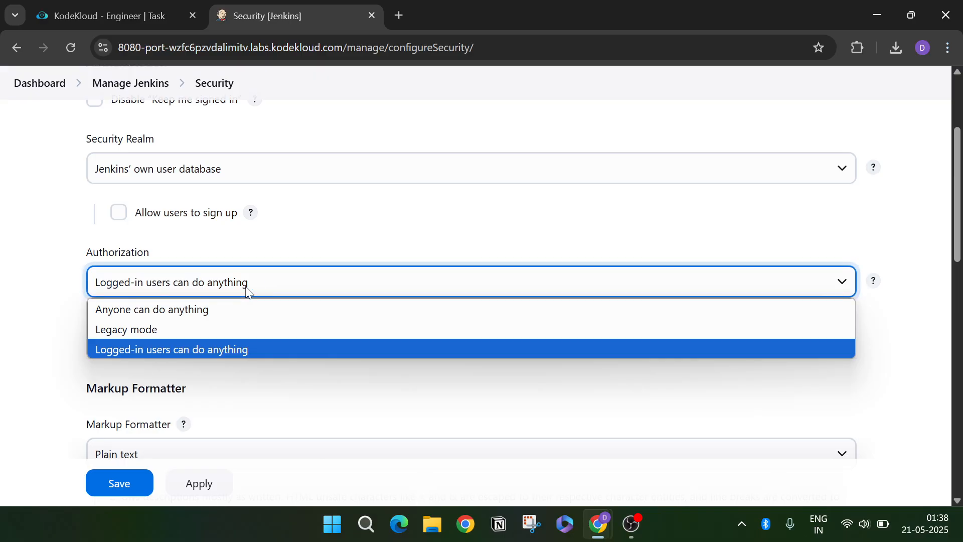
left_click(248, 287)
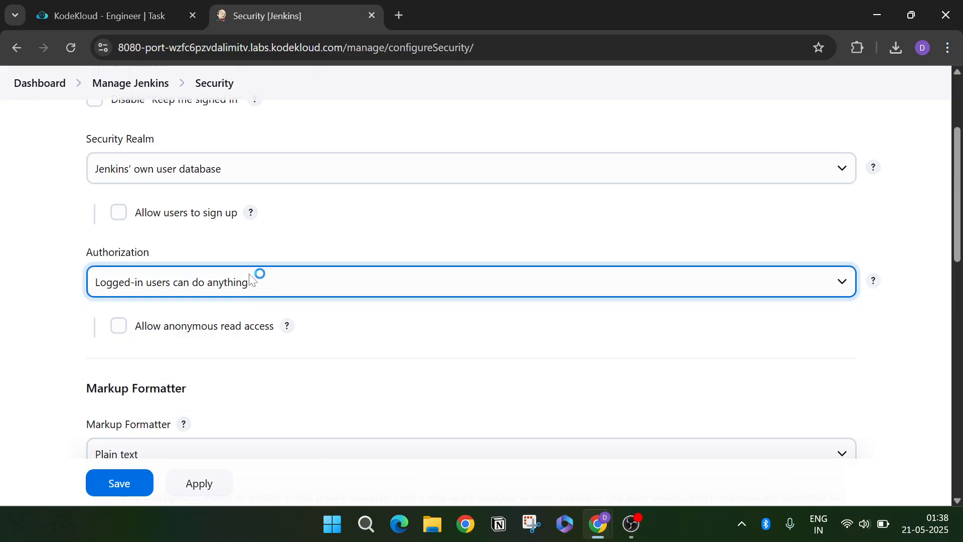
left_click(246, 179)
left_click(246, 179)
scroll(258, 337, "down", 9)
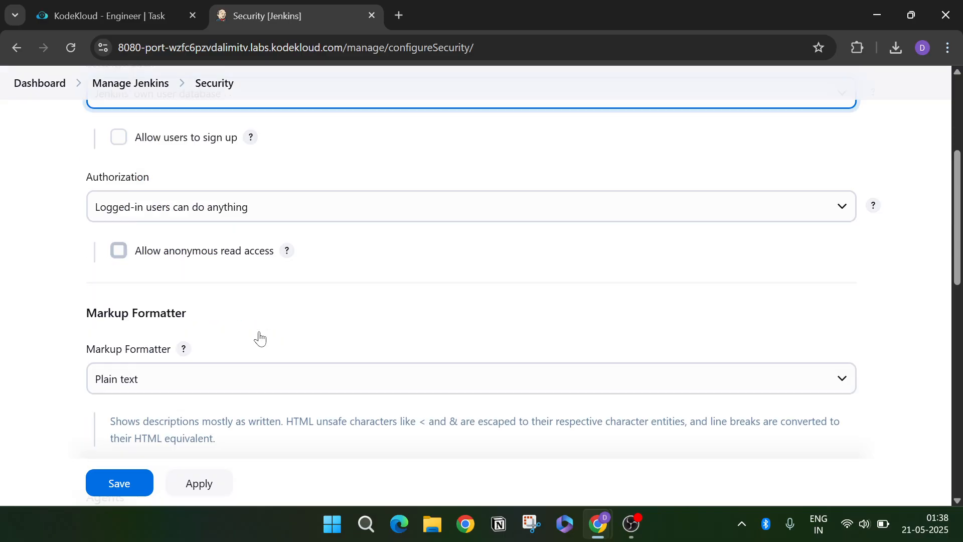
scroll(258, 337, "down", 6)
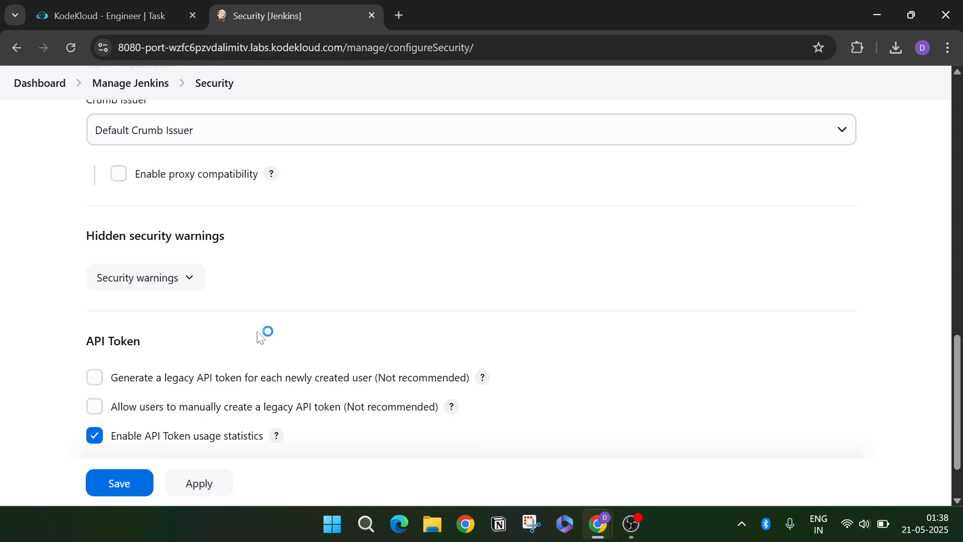
scroll(257, 338, "up", 10)
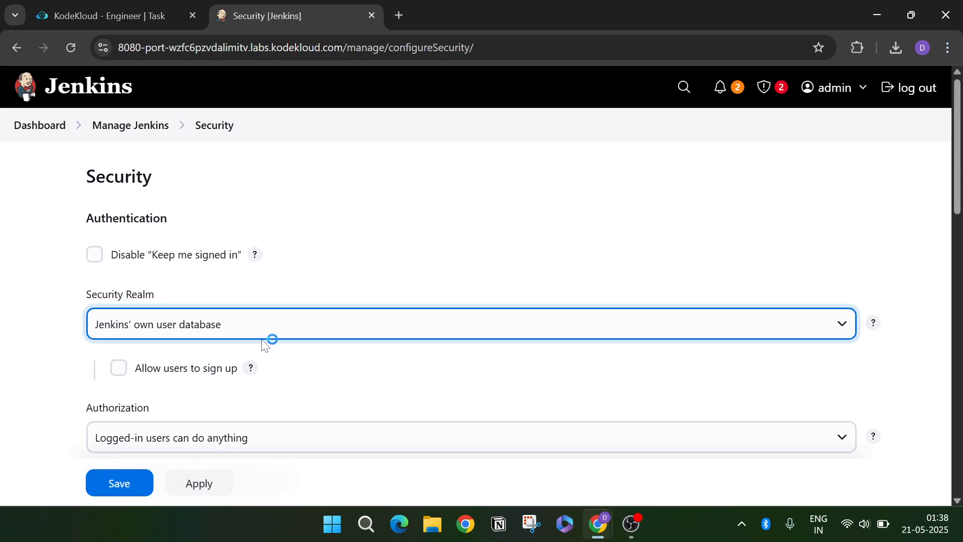
- Return to Manage Jenkins and reopen the Security settings page
left_click(134, 129)
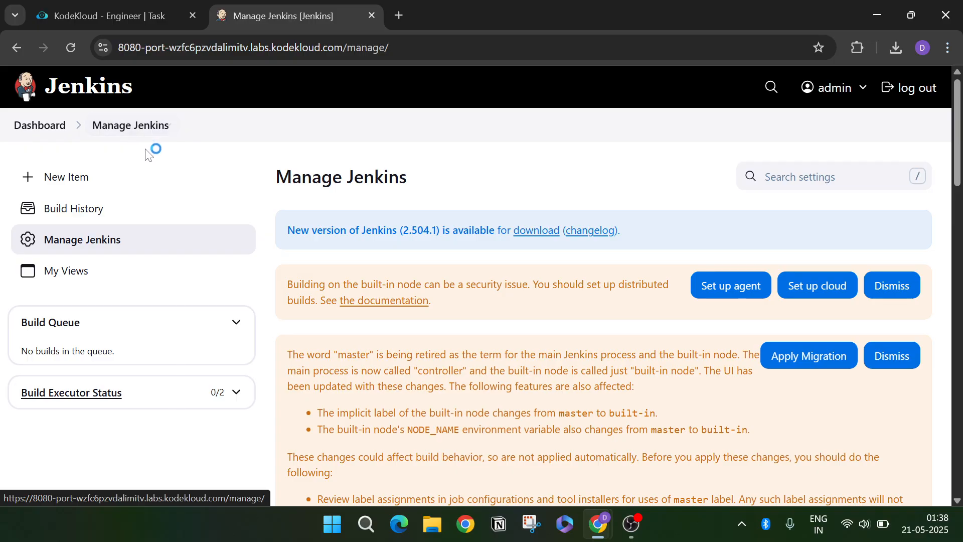
scroll(406, 319, "down", 10)
scroll(405, 321, "down", 6)
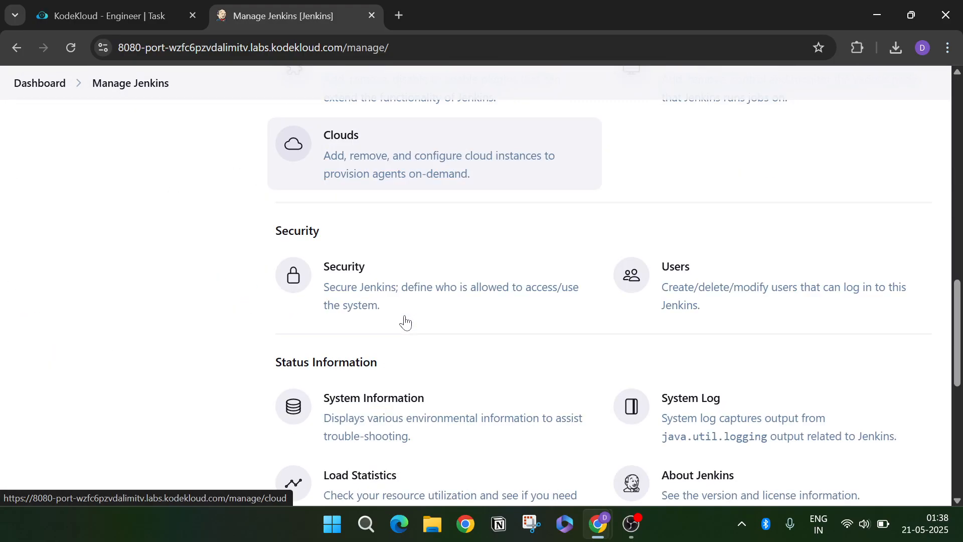
scroll(405, 321, "down", 5)
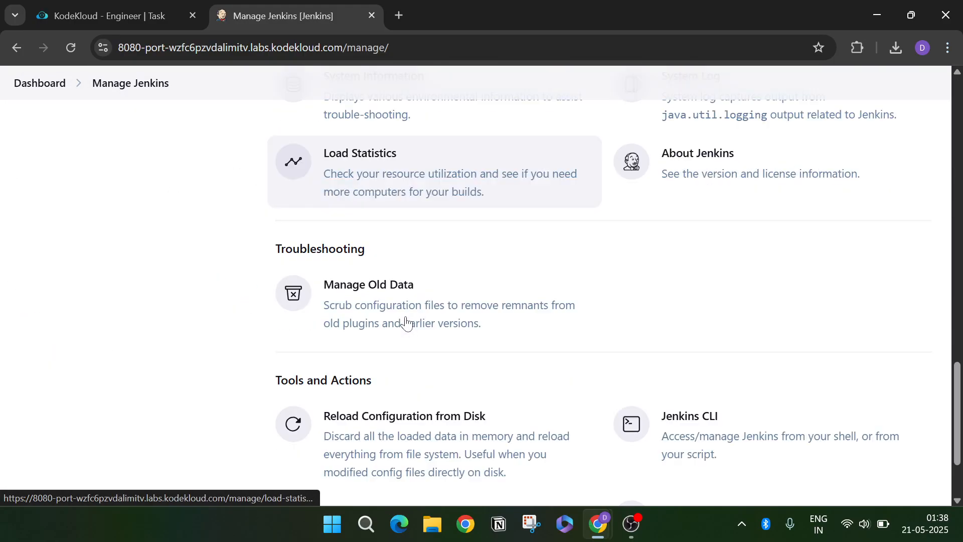
scroll(502, 411, "up", 10)
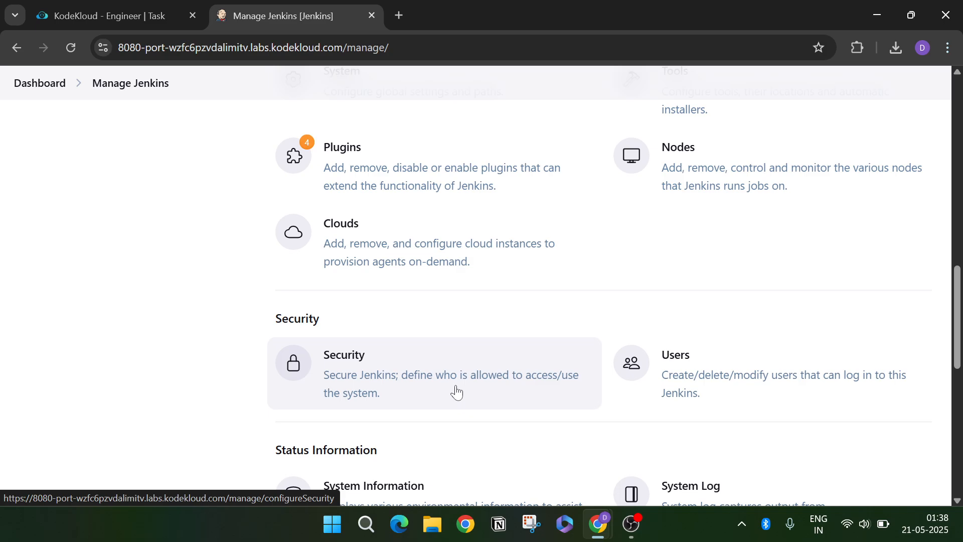
left_click(462, 388)
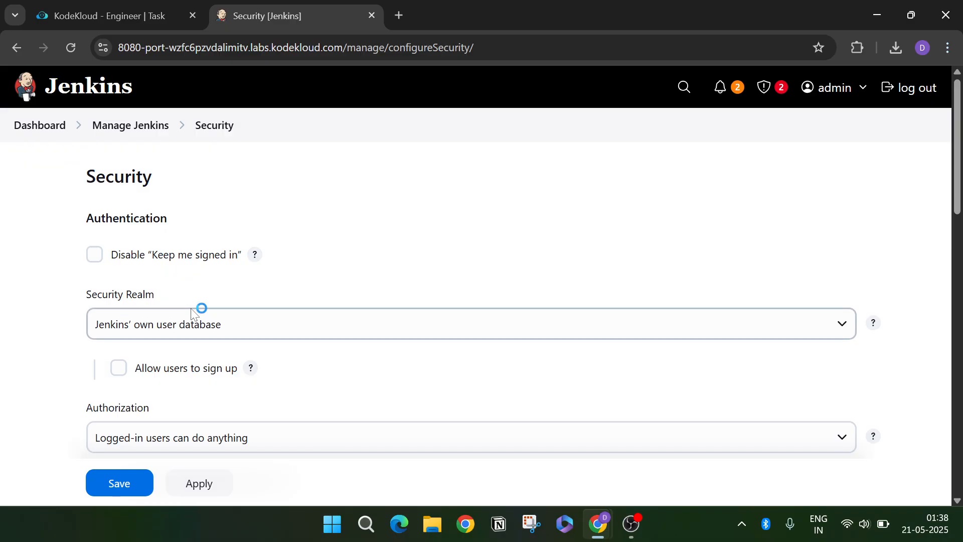
- Set the Authorization strategy to Legacy mode and save the security settings
scroll(193, 312, "down", 1)
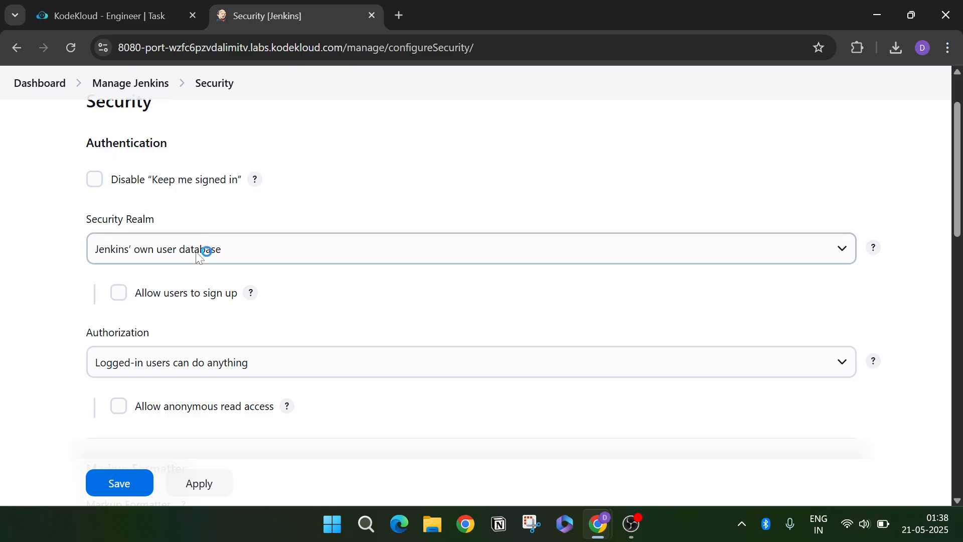
left_click(190, 351)
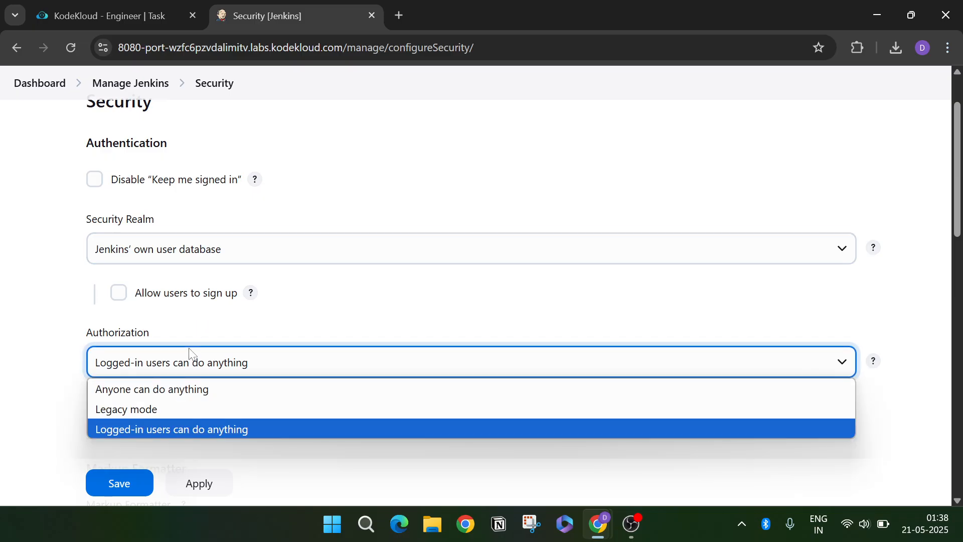
left_click(181, 408)
scroll(234, 395, "down", 1)
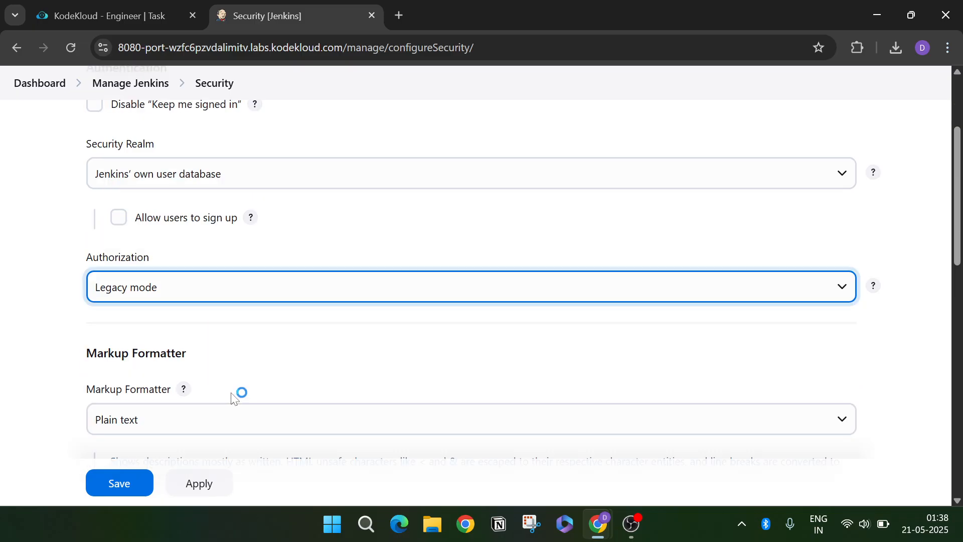
scroll(232, 394, "down", 5)
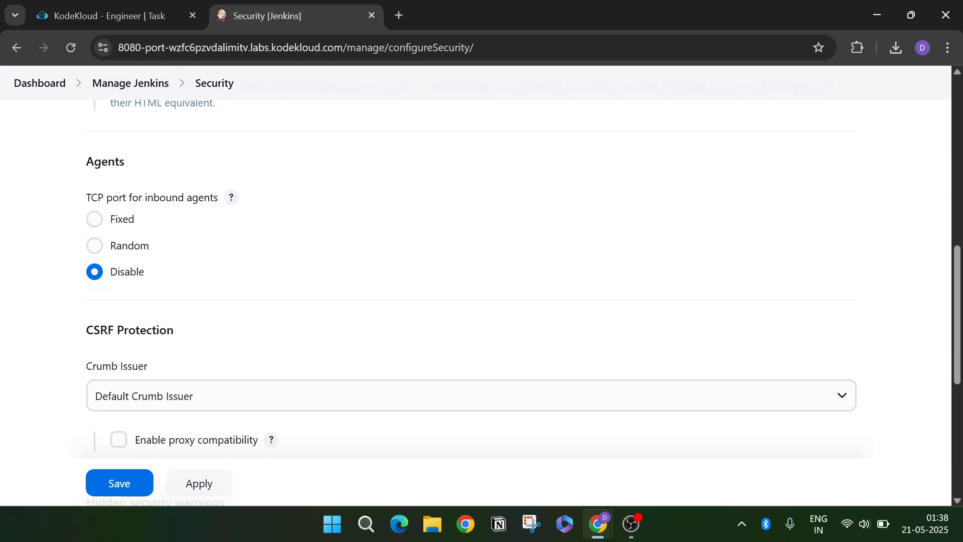
scroll(235, 394, "down", 5)
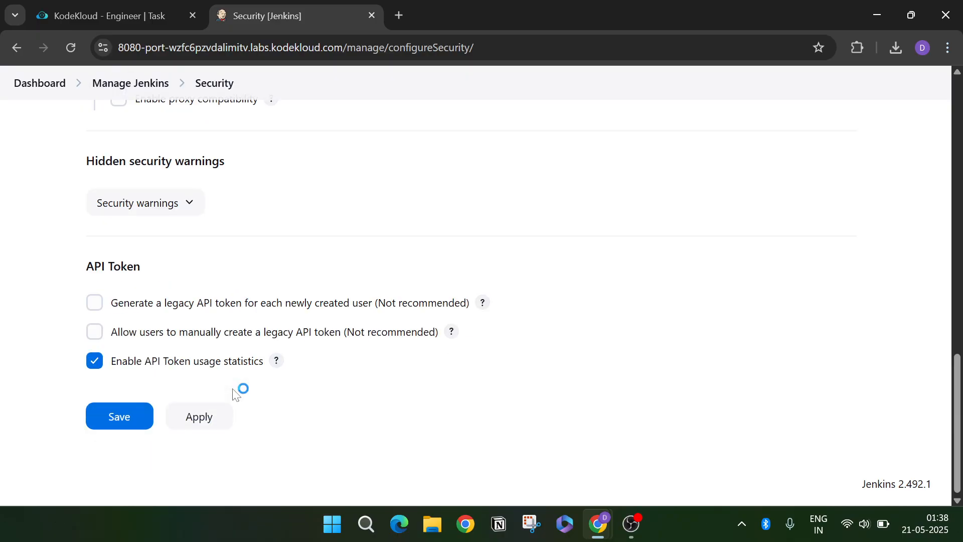
scroll(234, 392, "up", 10)
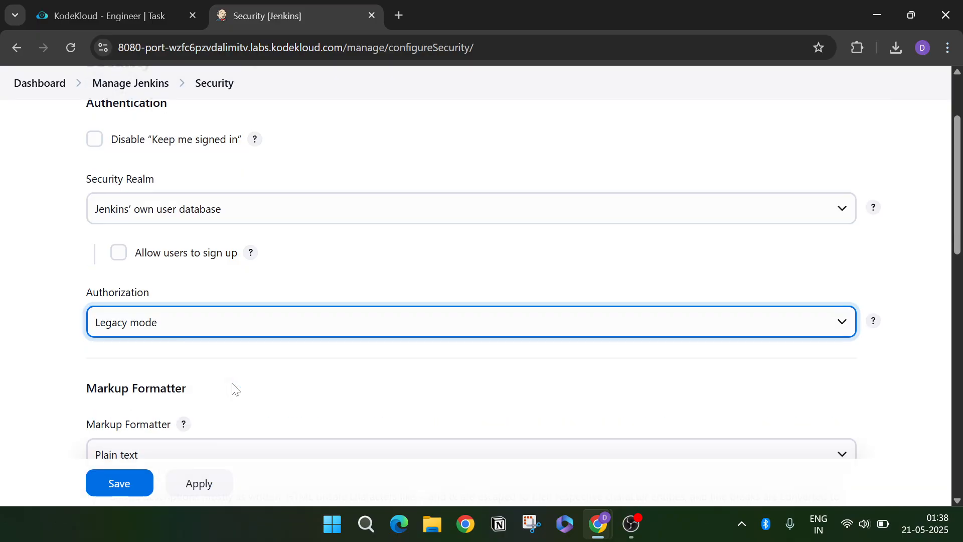
scroll(233, 389, "up", 1)
left_click(206, 393)
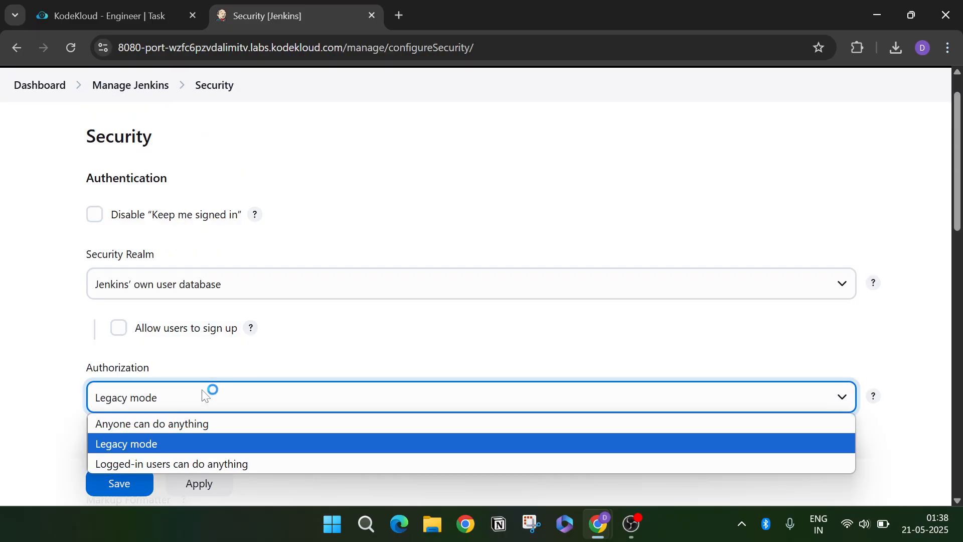
left_click(181, 444)
scroll(187, 425, "down", 3)
left_click(114, 484)
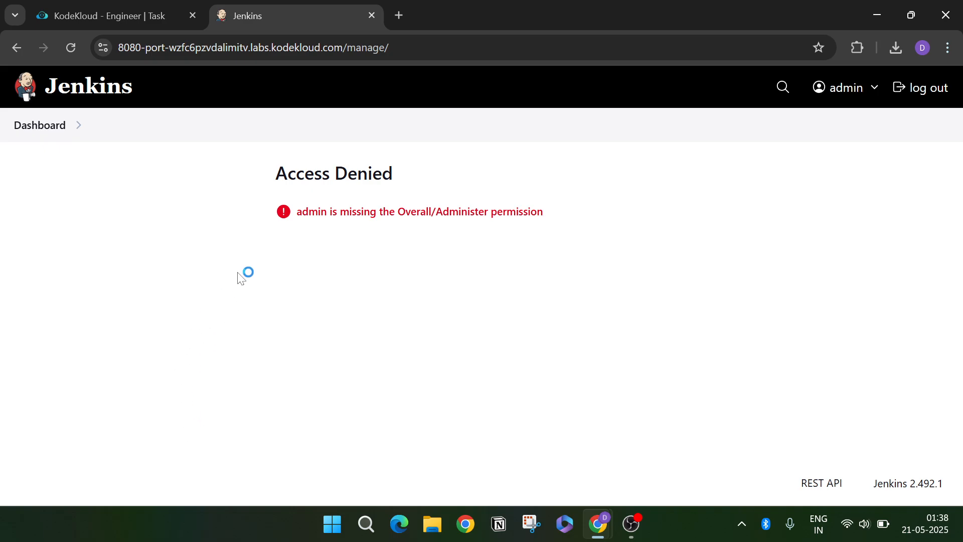
- View the All view's Build History, then switch back to the KodeKloud task tab
left_click(56, 130)
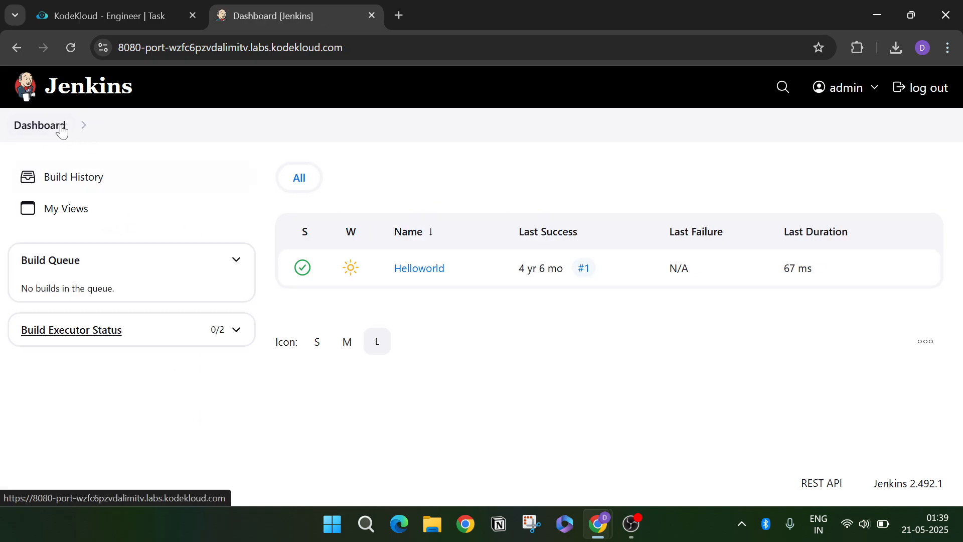
left_click(55, 129)
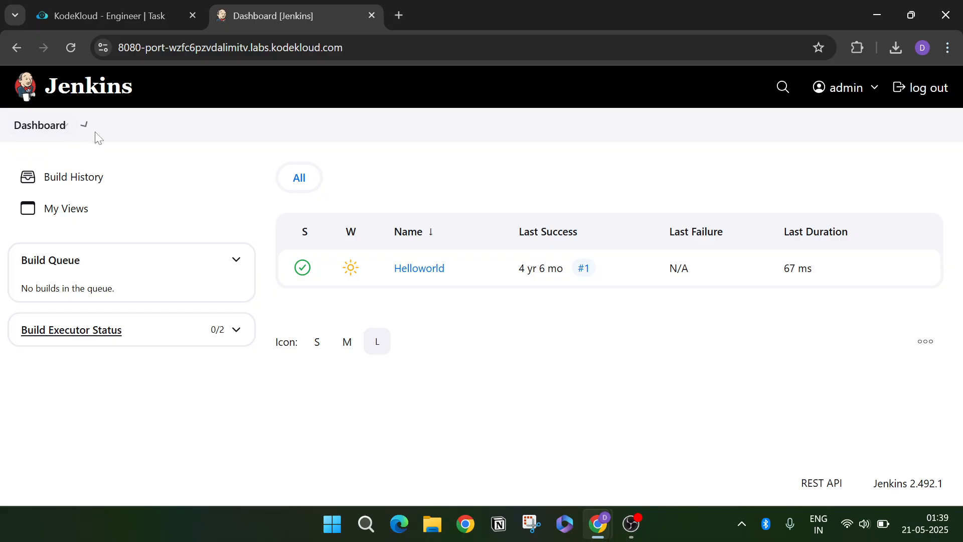
left_click(39, 129)
mouse_move(80, 126)
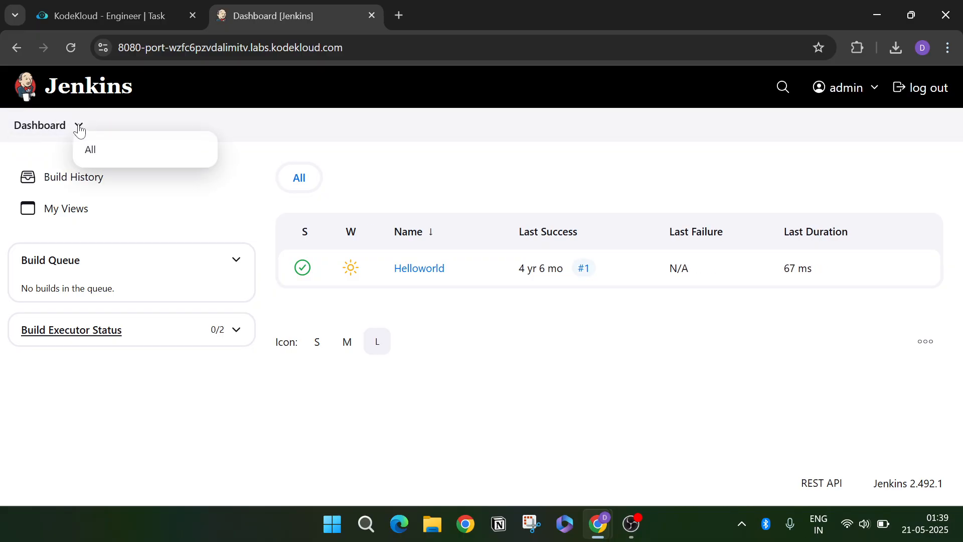
left_click(91, 151)
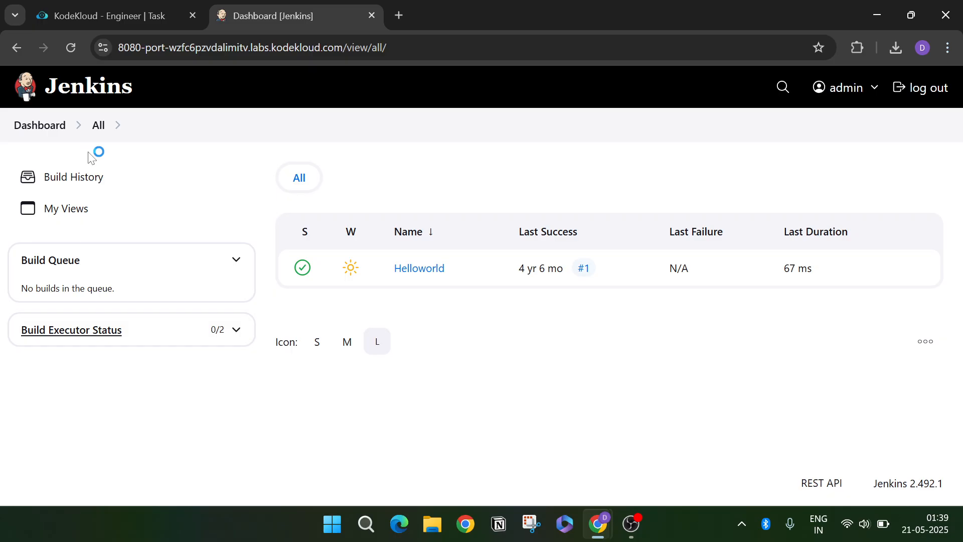
left_click(78, 180)
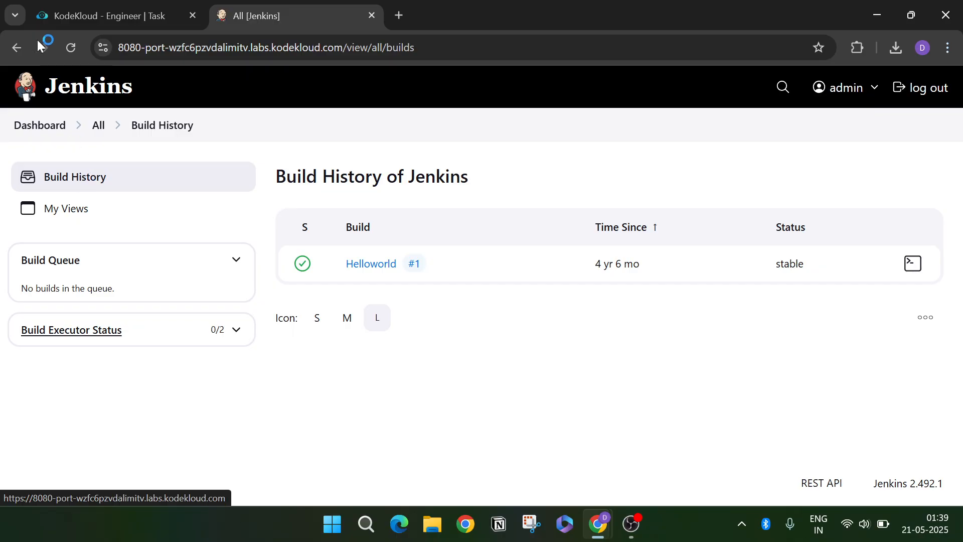
left_click(63, 15)
scroll(218, 381, "down", 1)
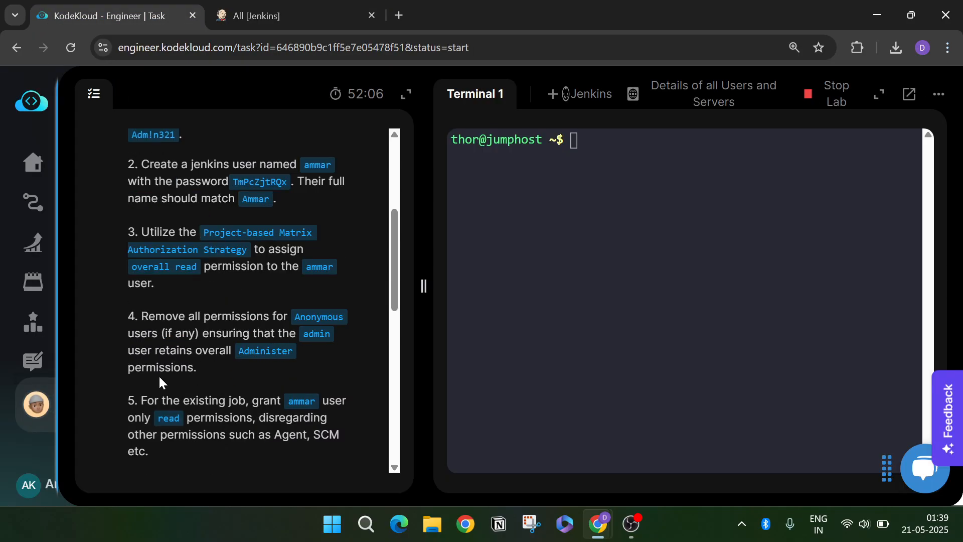
scroll(179, 381, "down", 1)
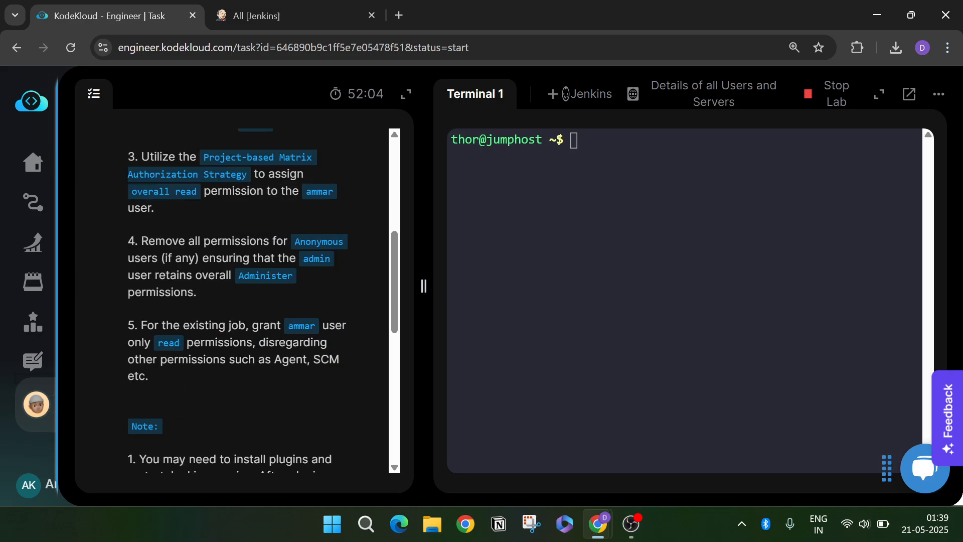
scroll(269, 370, "down", 2)
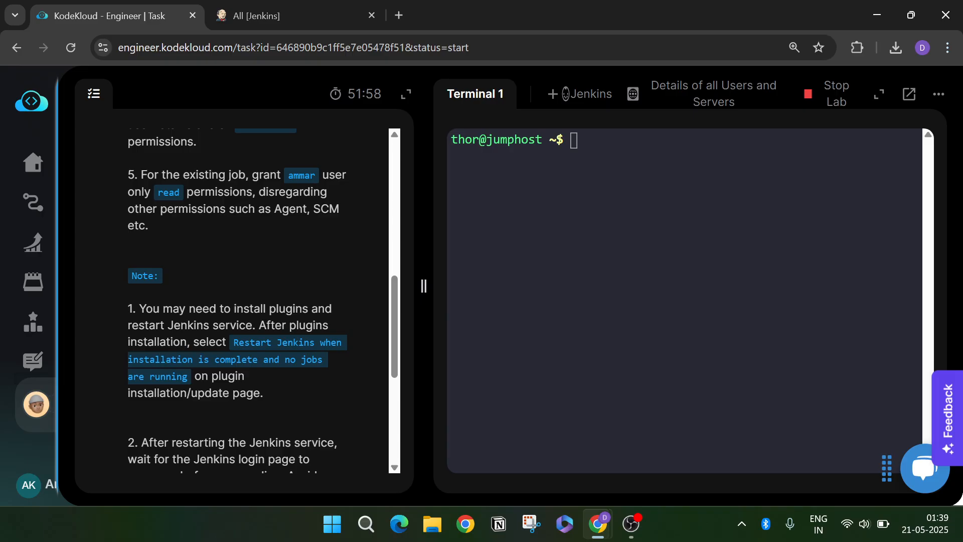
scroll(224, 402, "down", 1)
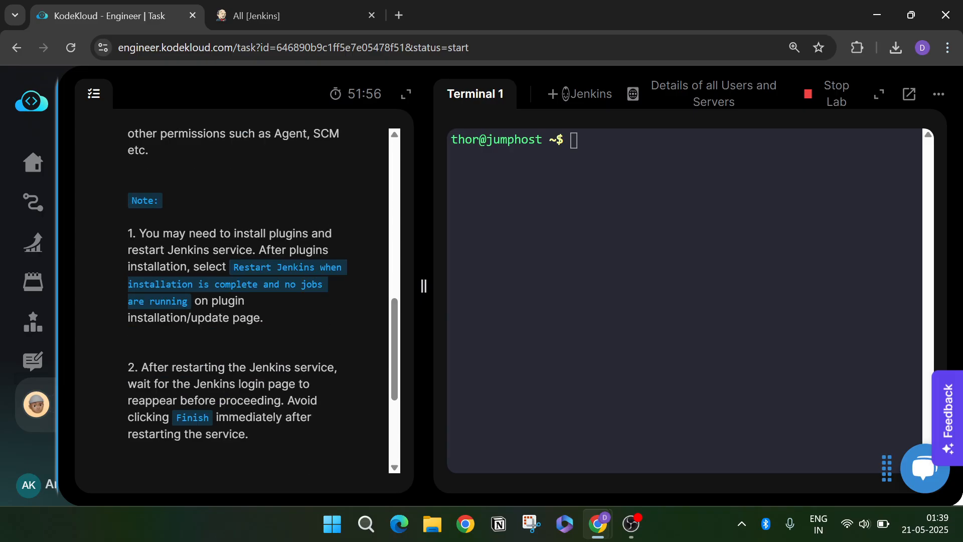
scroll(236, 301, "down", 2)
scroll(236, 301, "up", 2)
- Open admin's profile and preferences, then reopen Jenkins from the lab and view Build History
left_click(323, 18)
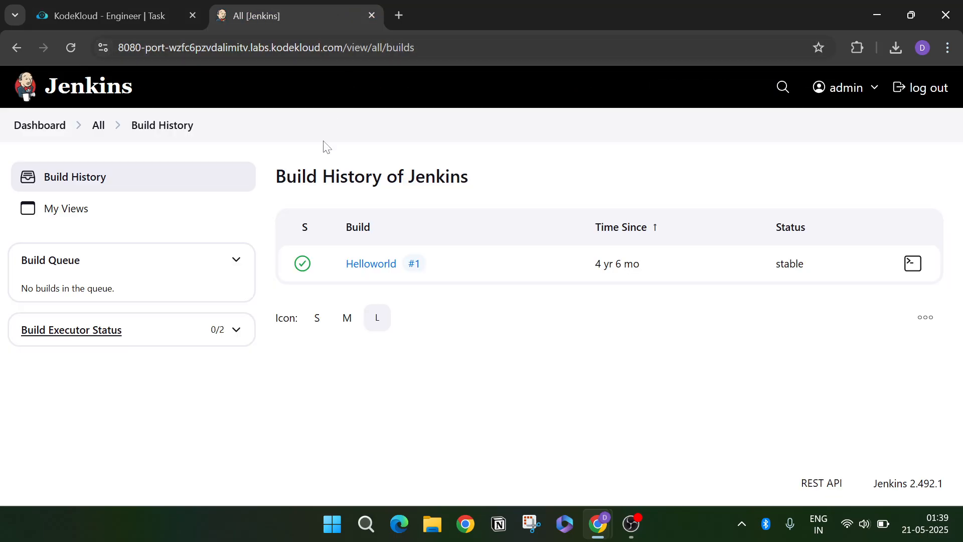
left_click(43, 132)
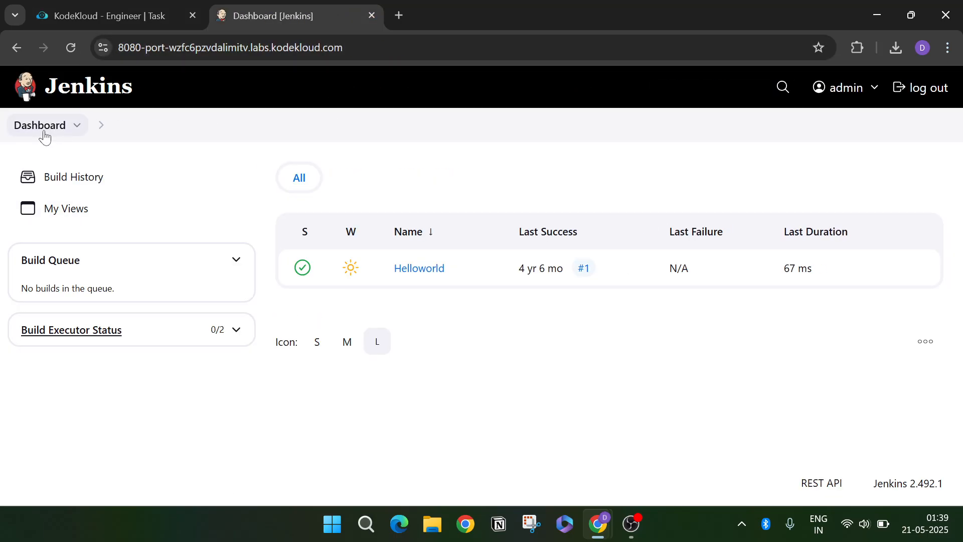
left_click(837, 99)
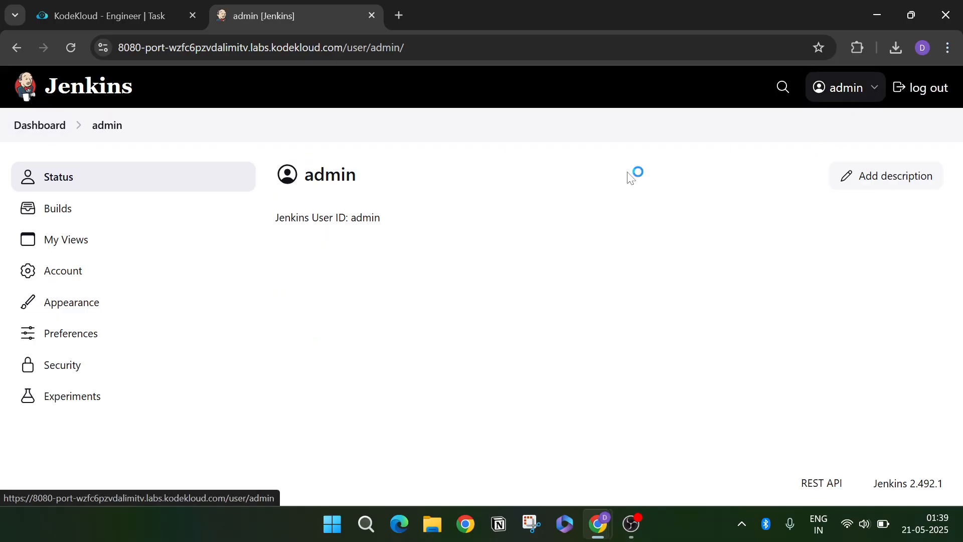
left_click(150, 335)
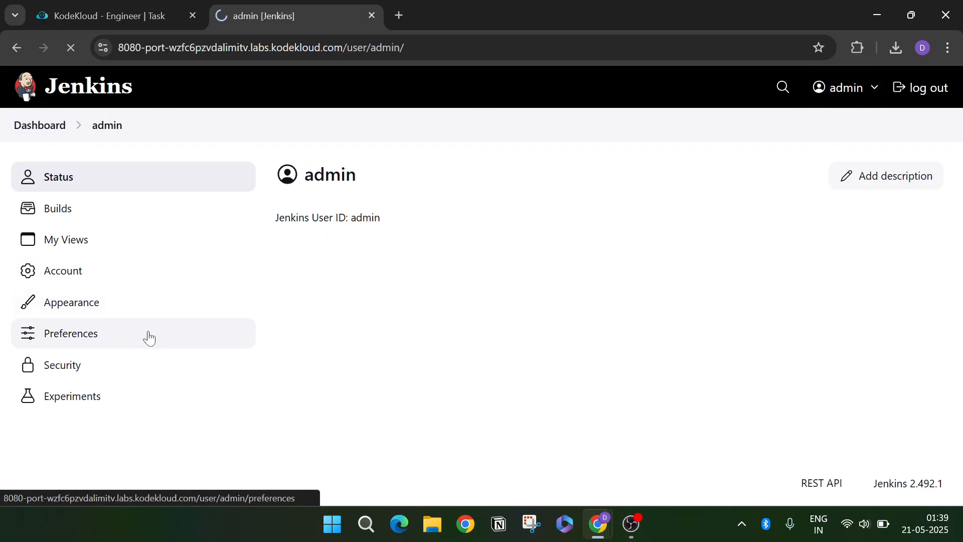
scroll(357, 150, "down", 2)
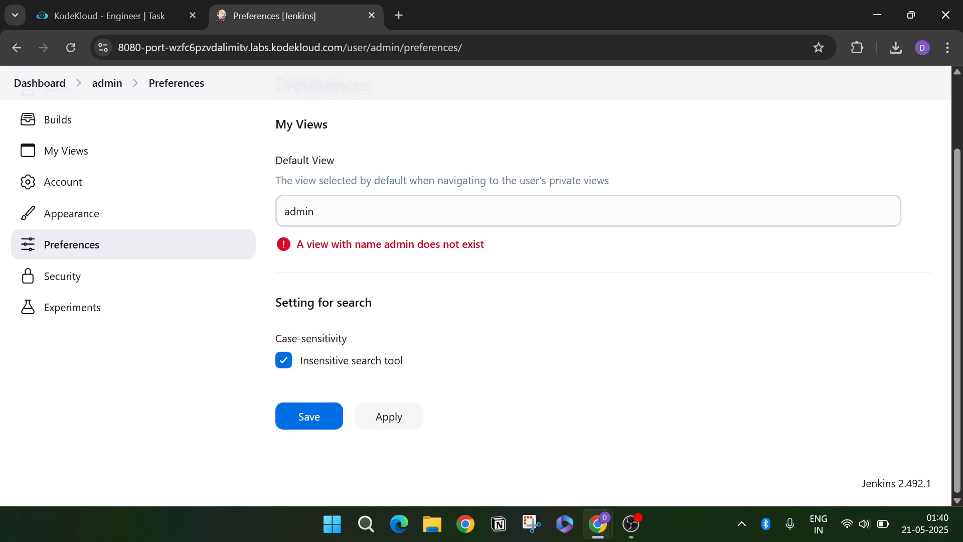
left_click(371, 15)
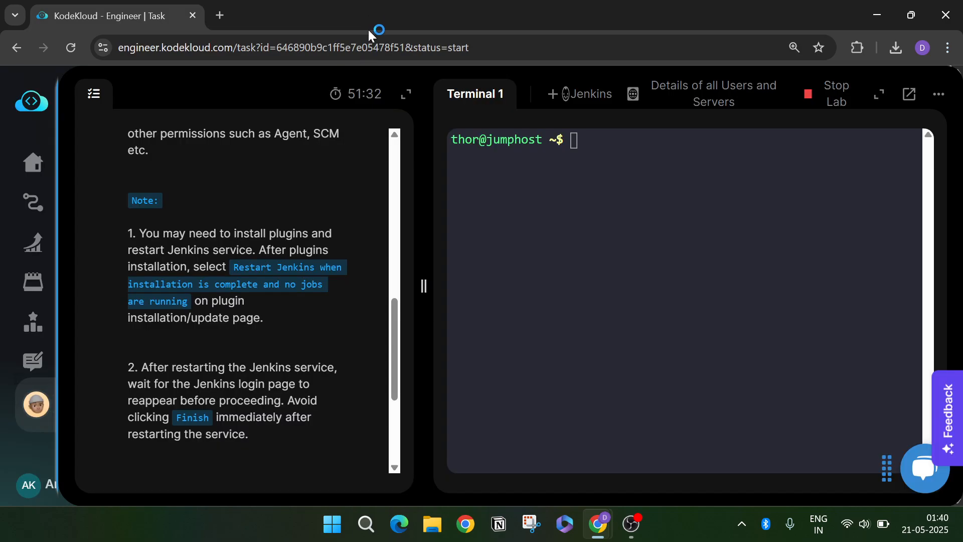
left_click(590, 96)
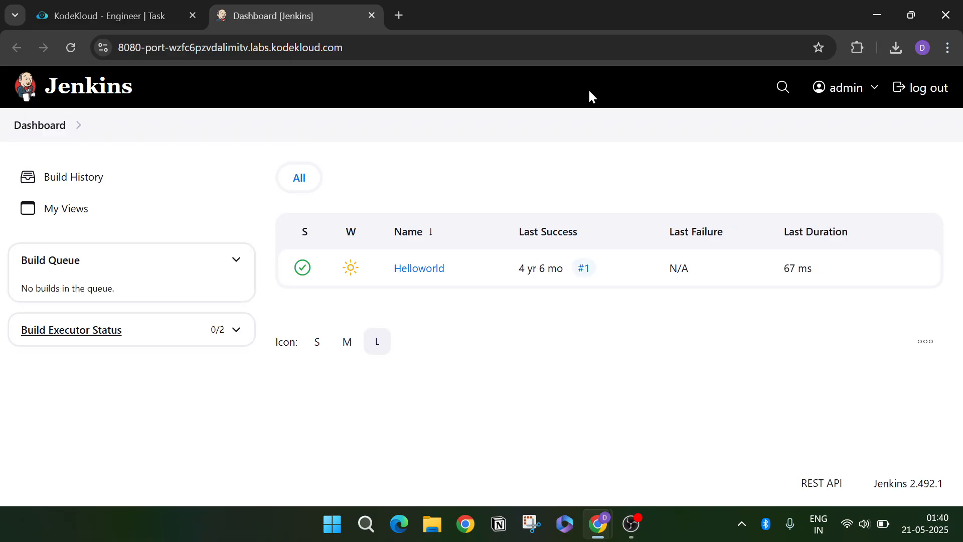
left_click(62, 183)
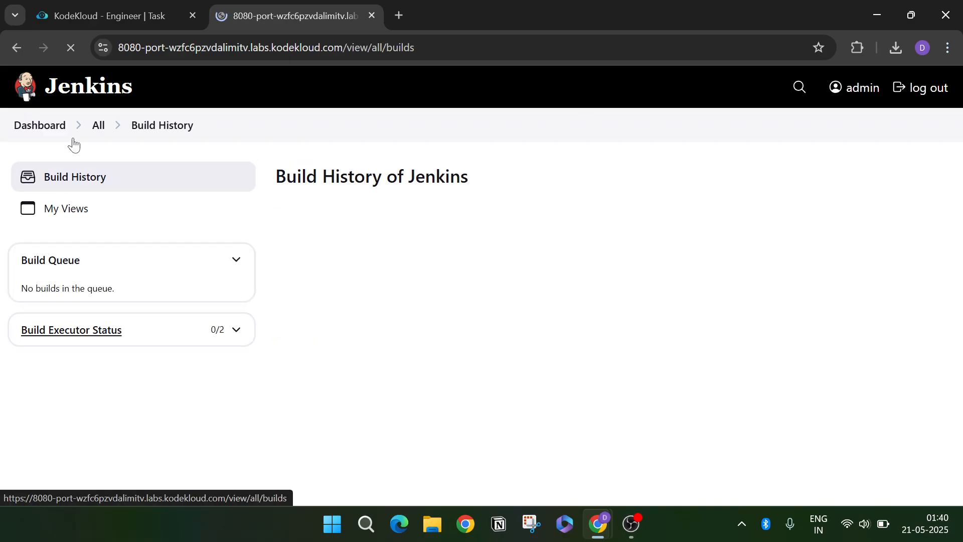
mouse_move(78, 129)
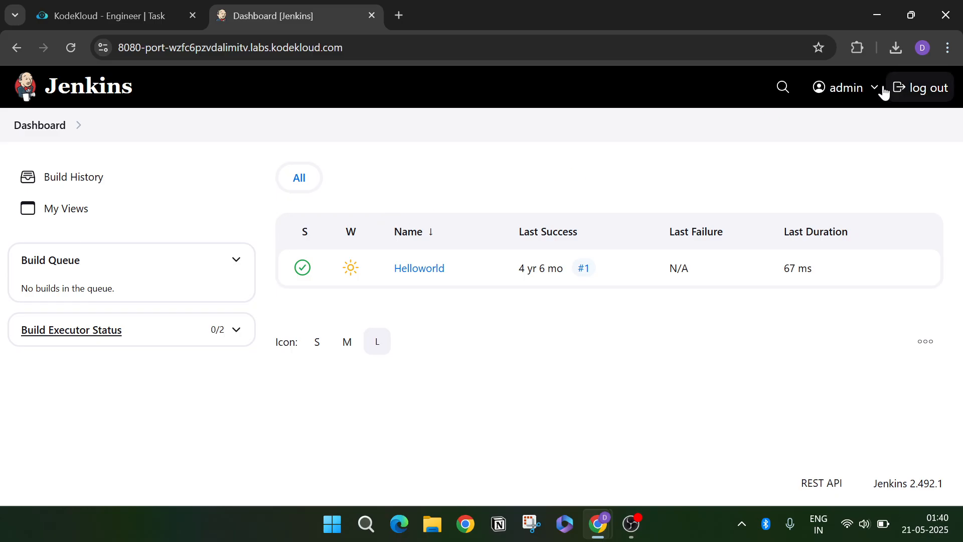
- Browse admin's Builds, My Views and Account pages
left_click(855, 94)
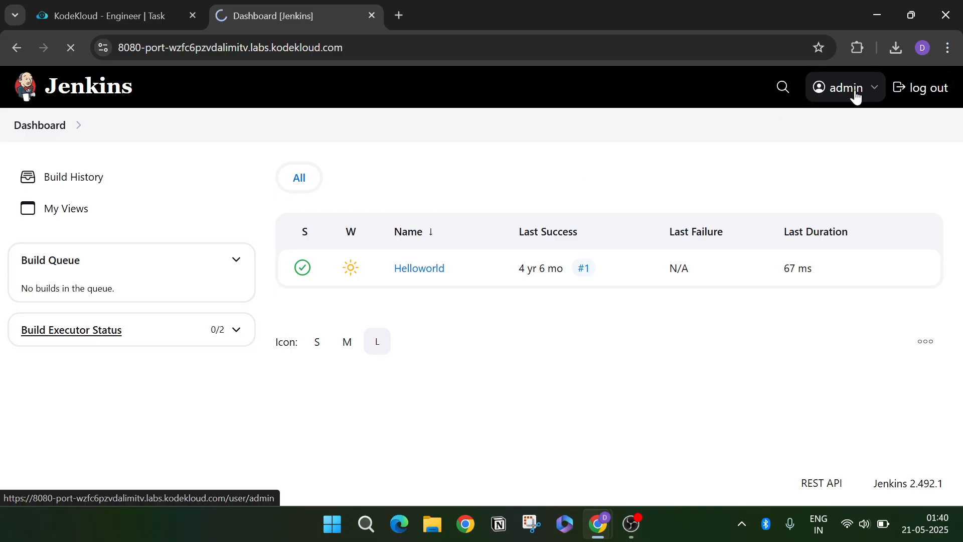
left_click(182, 213)
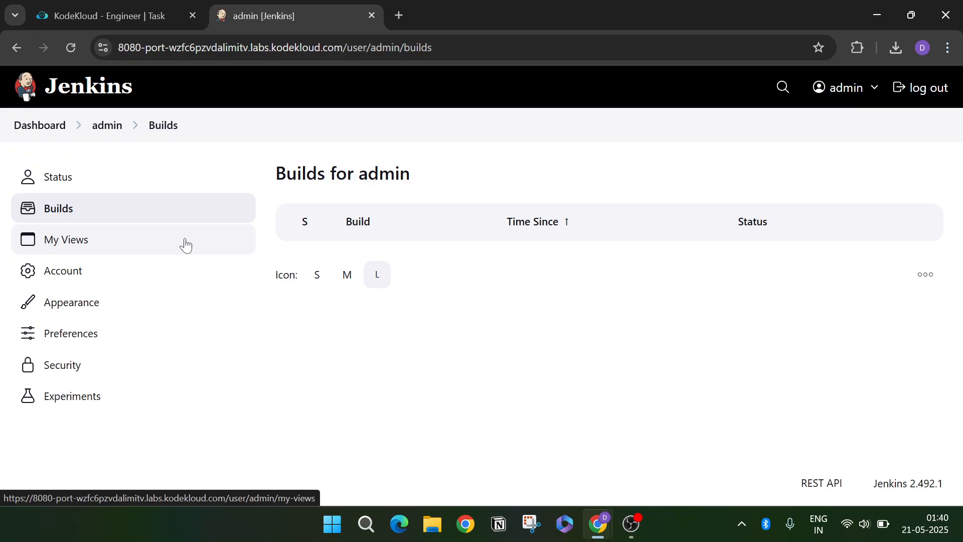
left_click(185, 244)
left_click(184, 280)
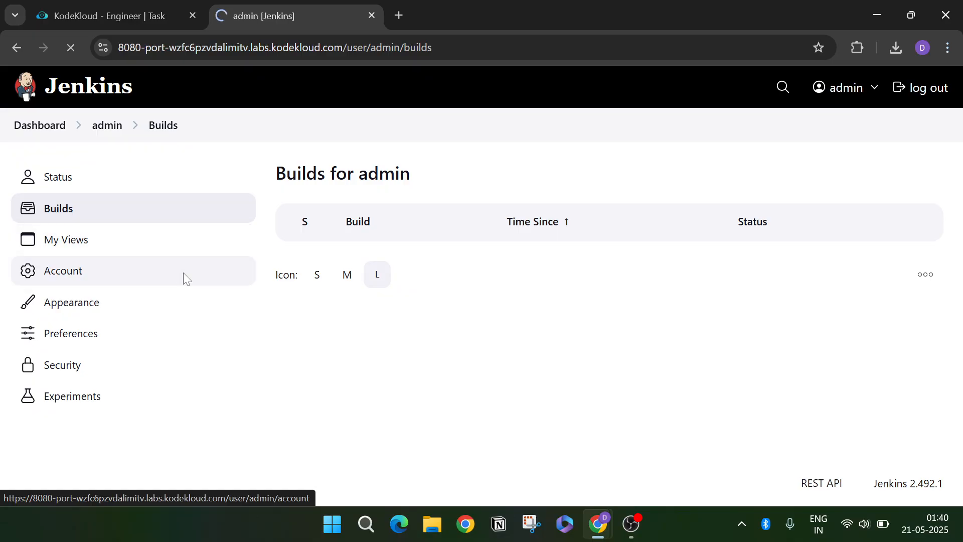
scroll(342, 335, "down", 5)
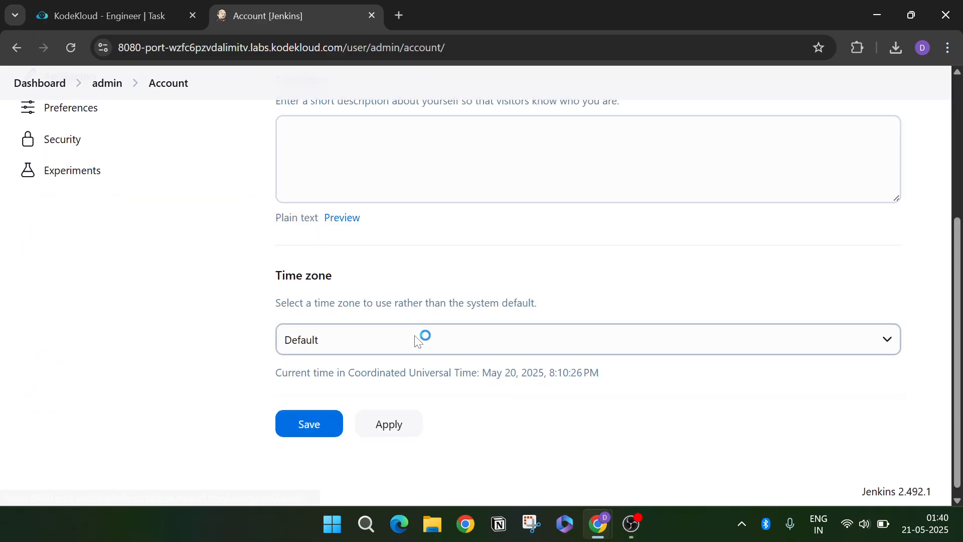
scroll(281, 337, "up", 5)
- View admin's Appearance, Preferences, Security and Experiments pages, then return to the dashboard
left_click(147, 300)
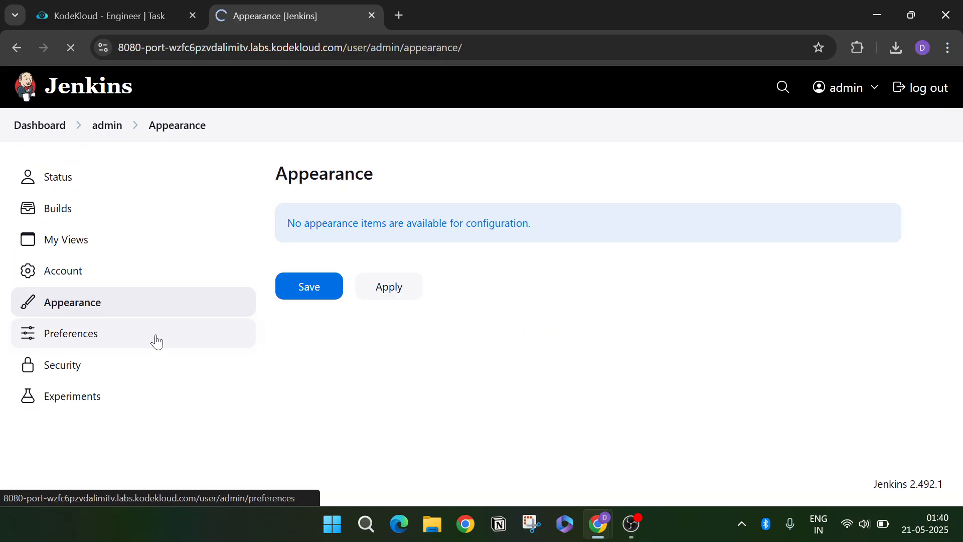
left_click(157, 343)
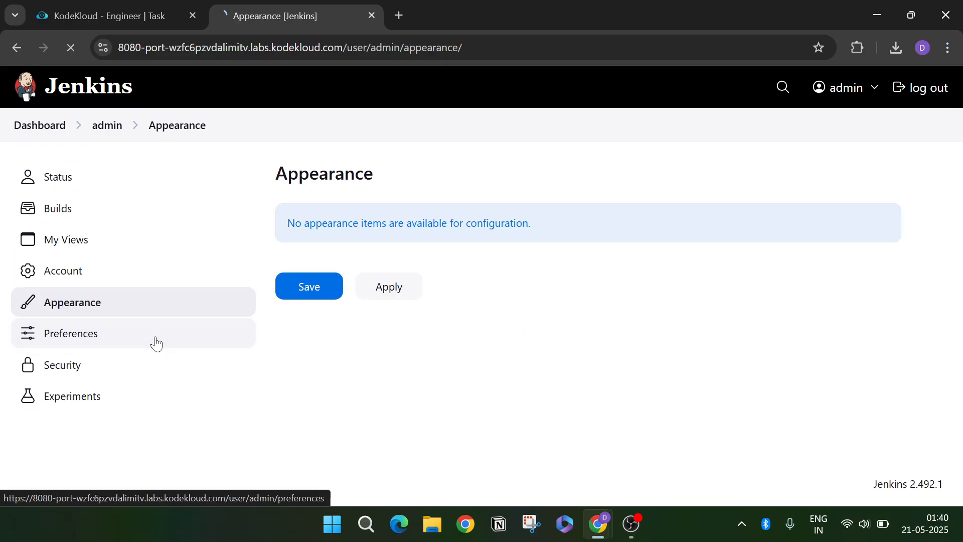
scroll(173, 321, "down", 3)
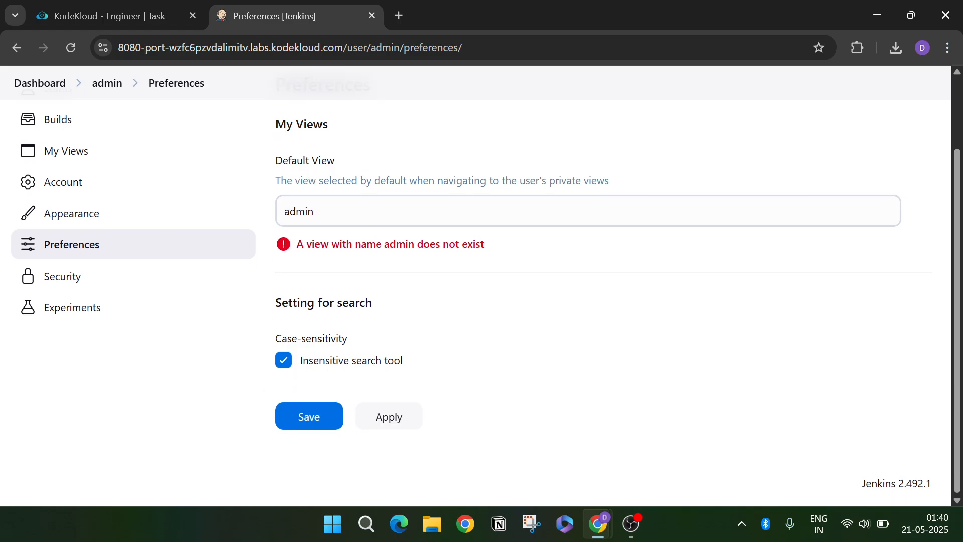
left_click(158, 288)
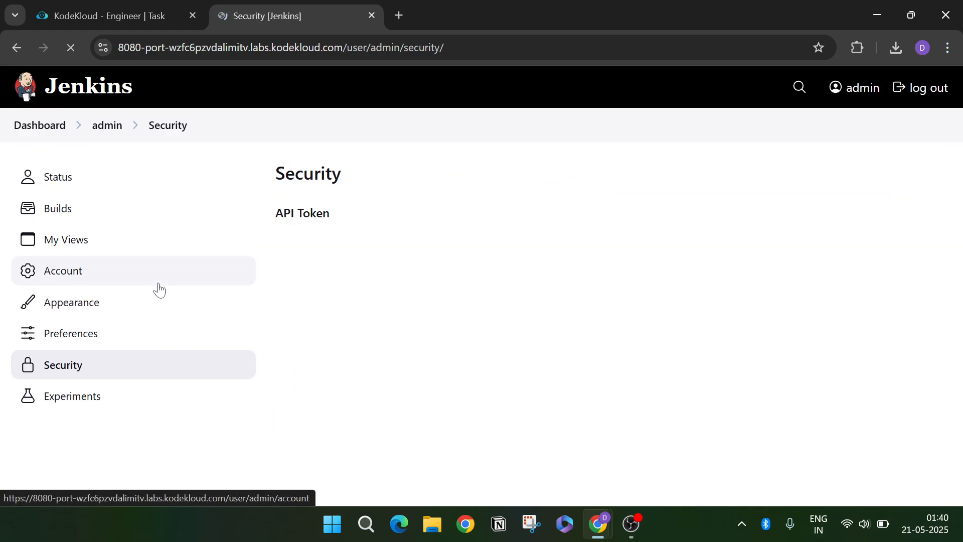
scroll(377, 337, "down", 3)
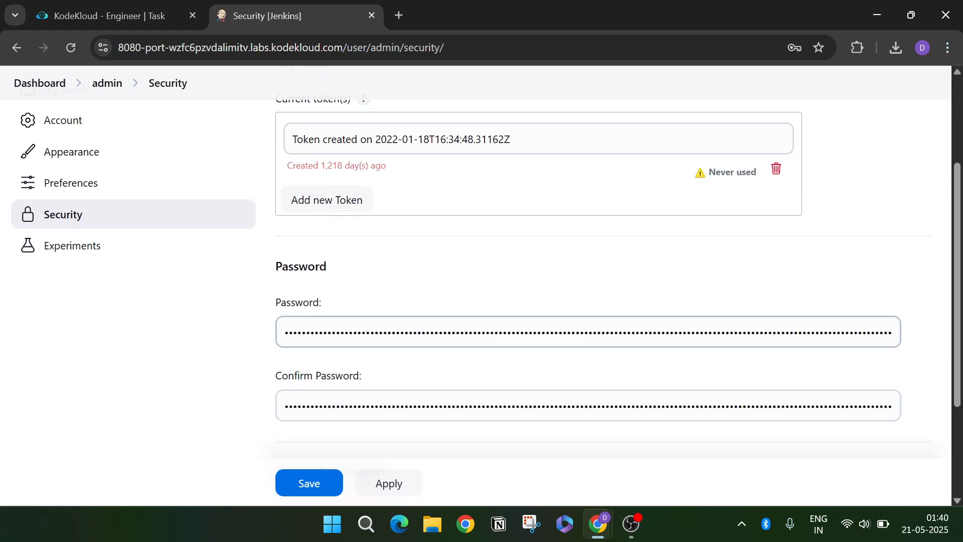
scroll(377, 338, "down", 3)
scroll(240, 341, "up", 5)
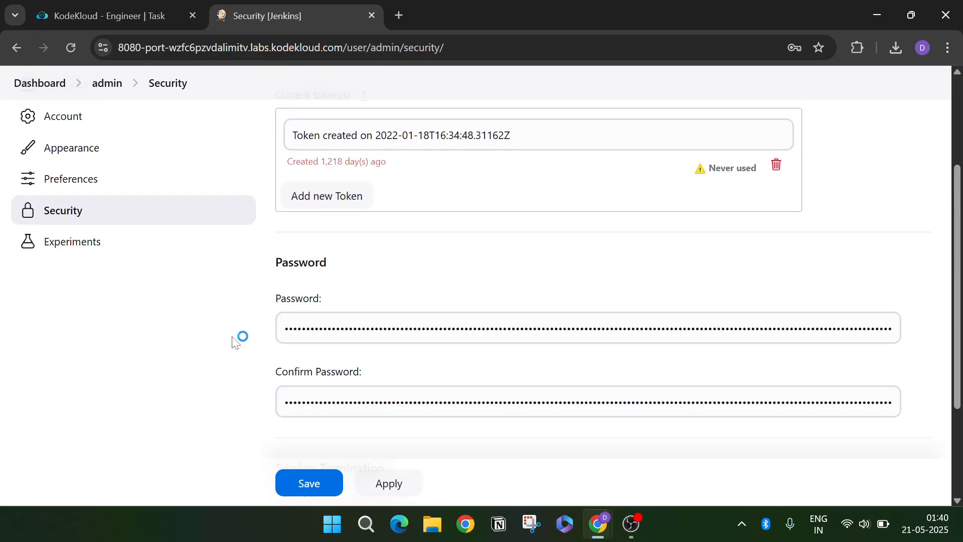
left_click(162, 321)
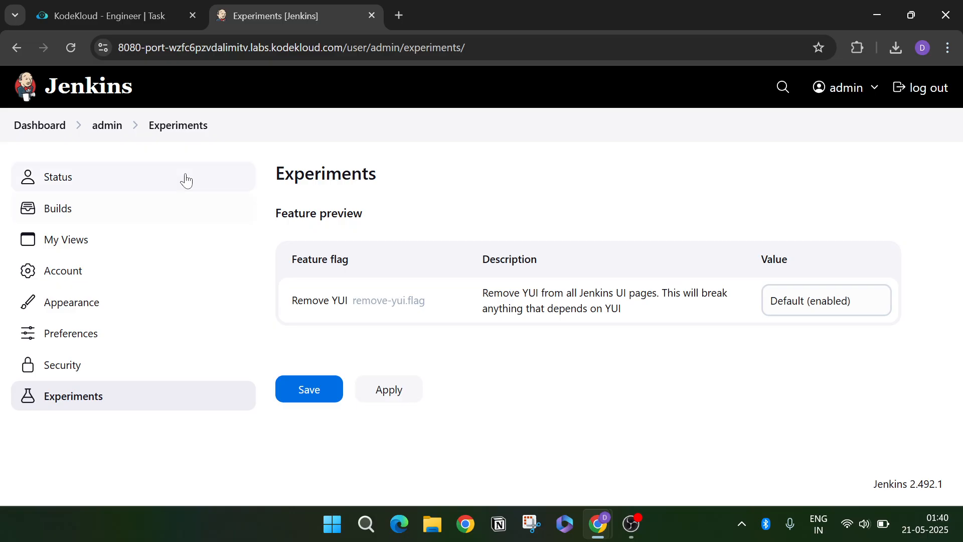
left_click(31, 131)
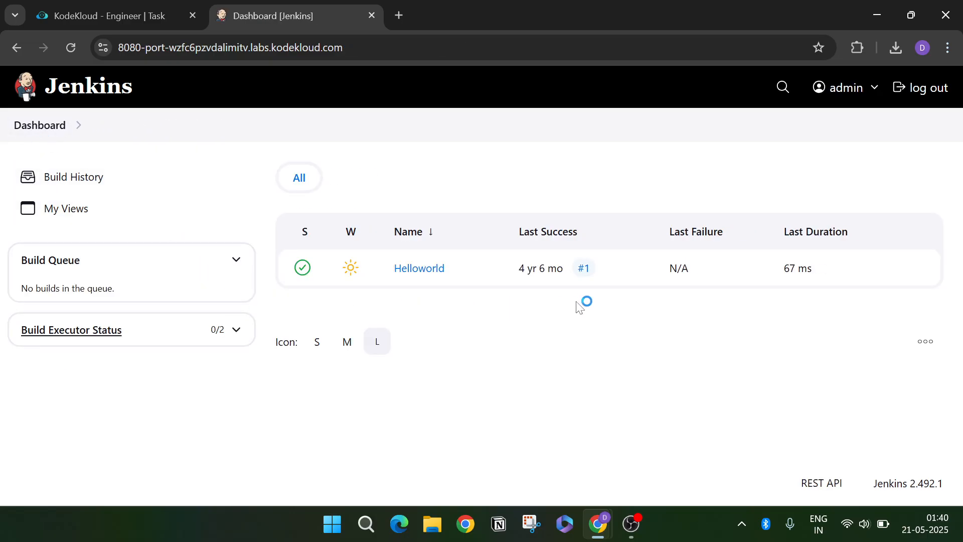
- Log out of Jenkins and enter admin as the username on the sign-in page
left_click(917, 88)
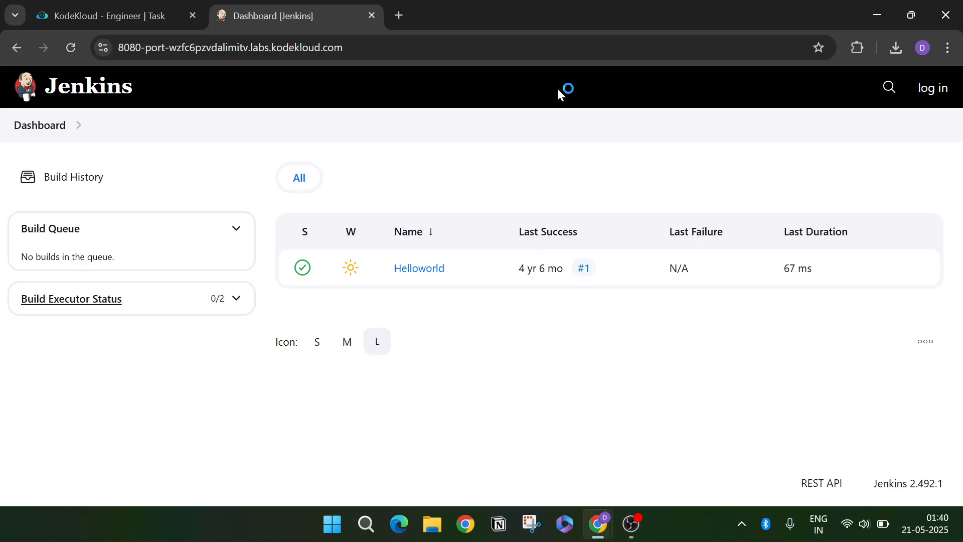
left_click(928, 92)
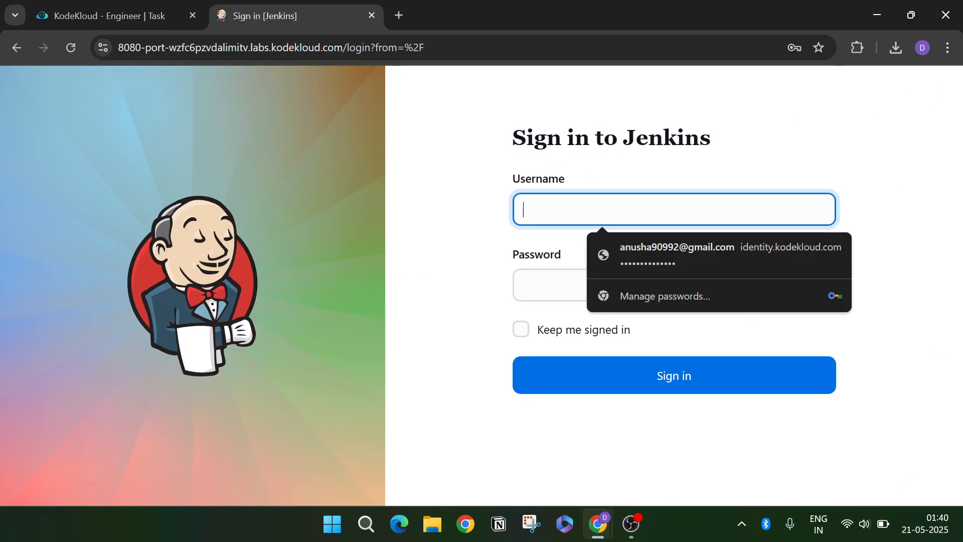
type("admin")
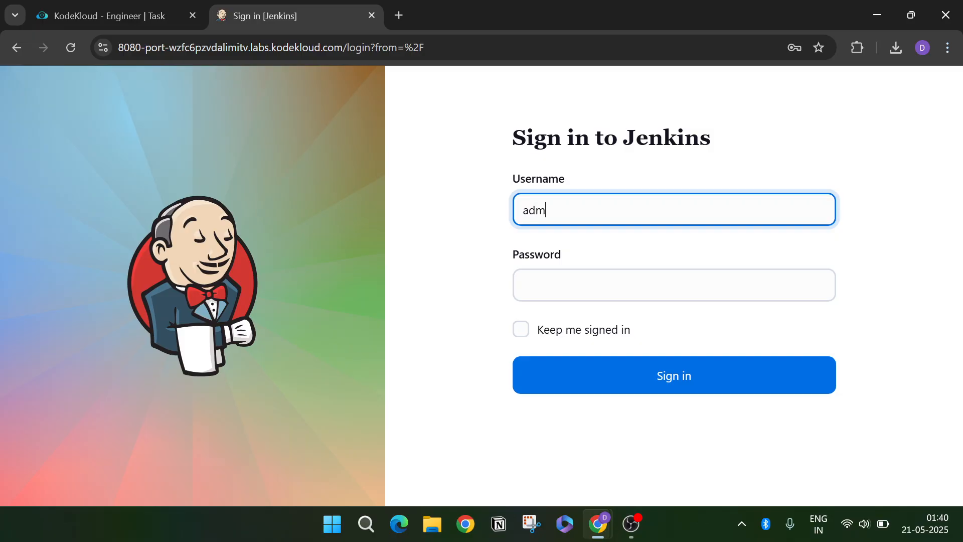
key("Tab")
- Enter the task's admin password, sign in, and close the Jenkins tab
left_click(140, 10)
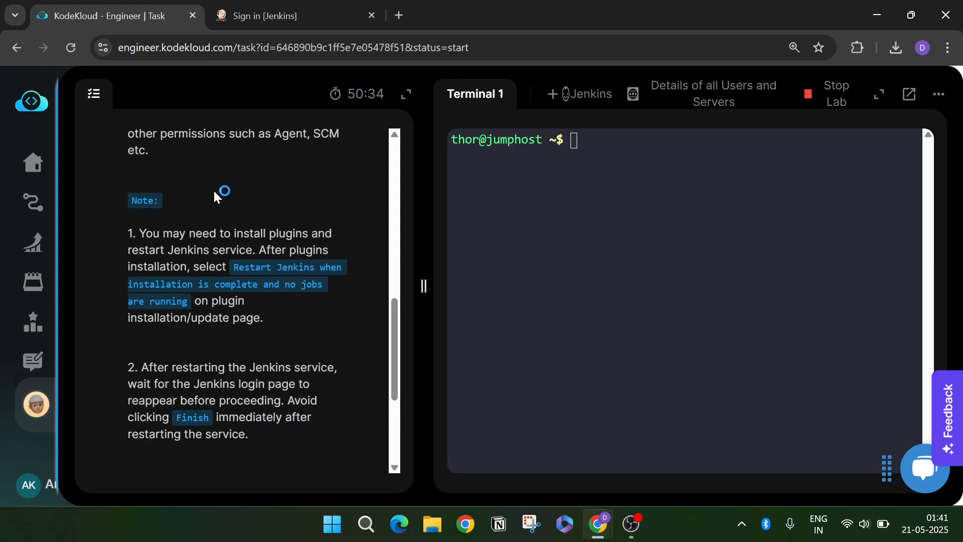
scroll(222, 193, "up", 5)
scroll(235, 301, "up", 4)
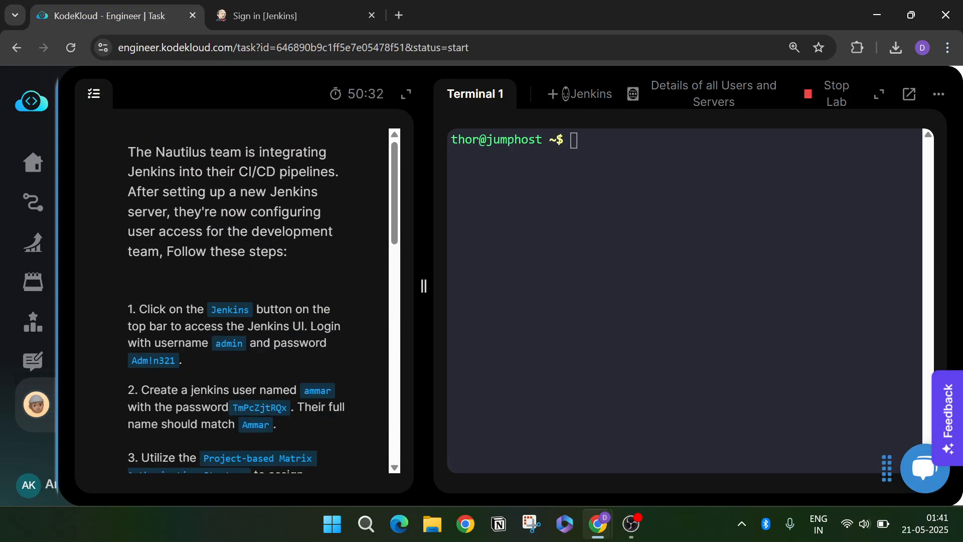
left_click_drag(131, 361, 176, 354)
key("ctrl+c")
left_click(324, 23)
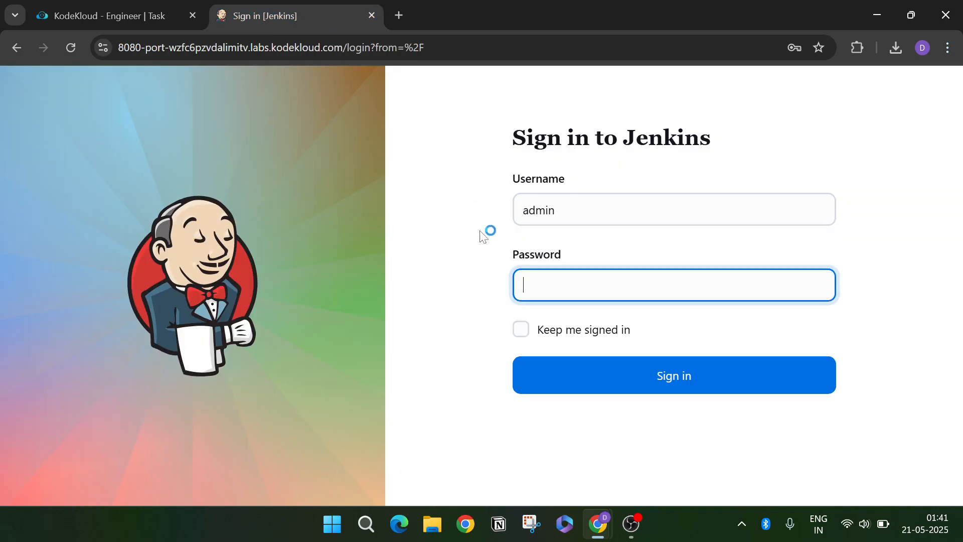
key("ctrl+v")
left_click(587, 371)
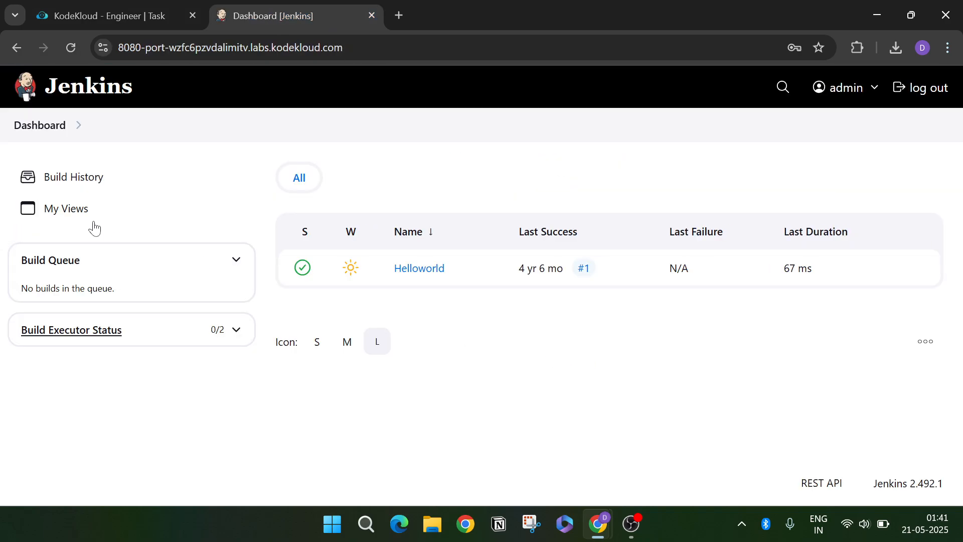
left_click(49, 136)
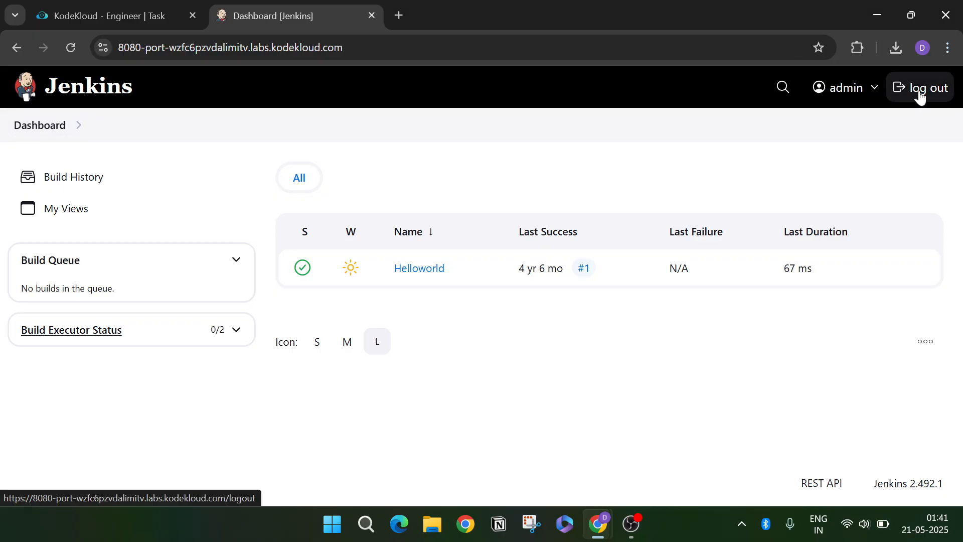
left_click(372, 15)
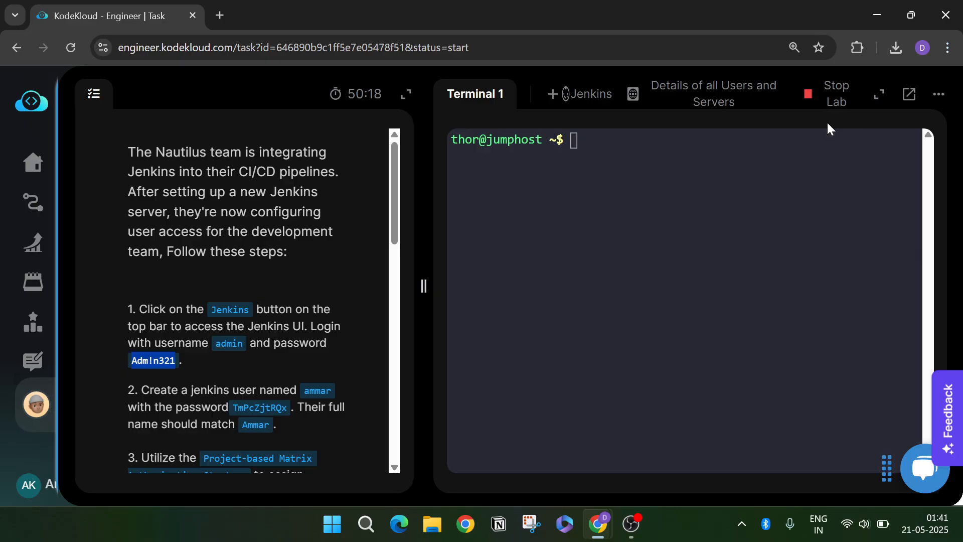
- Choose Try Later and confirm stopping the current lab session
scroll(100, 275, "down", 15)
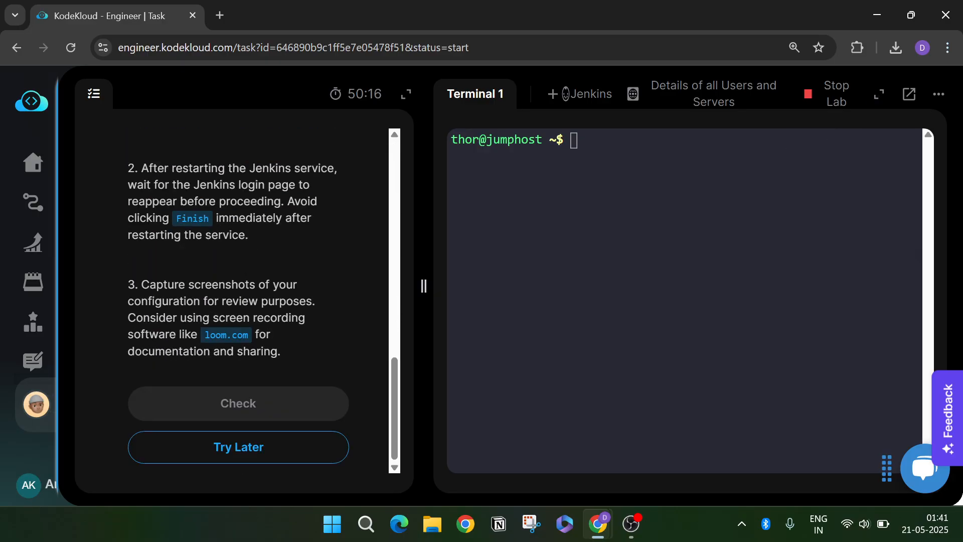
left_click(223, 446)
left_click(477, 311)
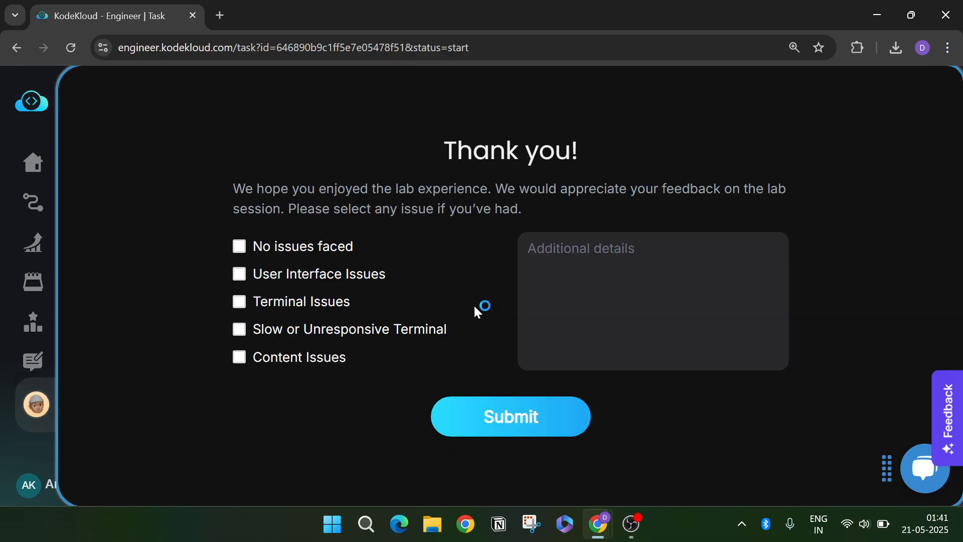
- Submit feedback noting User Interface and Terminal Issues with the detail 'I can't find manage jen'
left_click(338, 275)
left_click(330, 306)
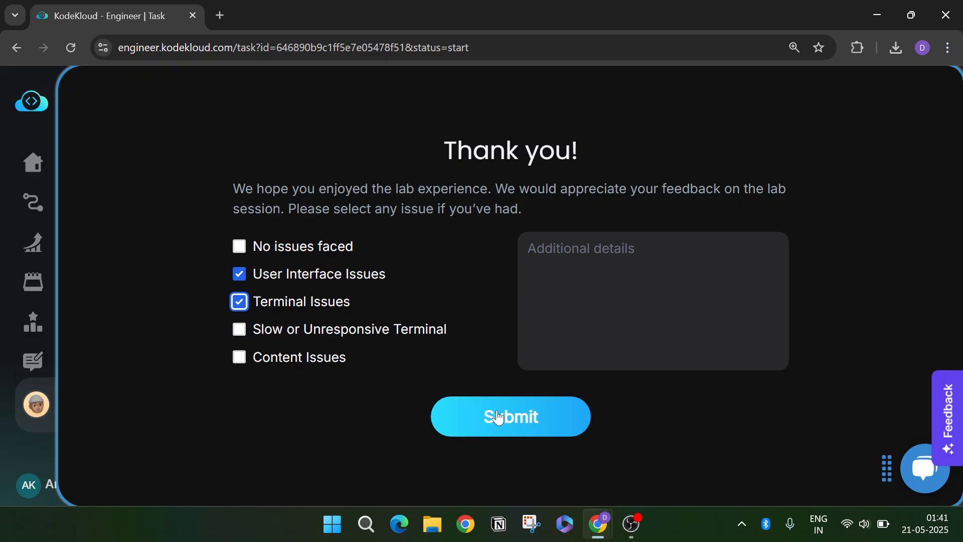
left_click(592, 306)
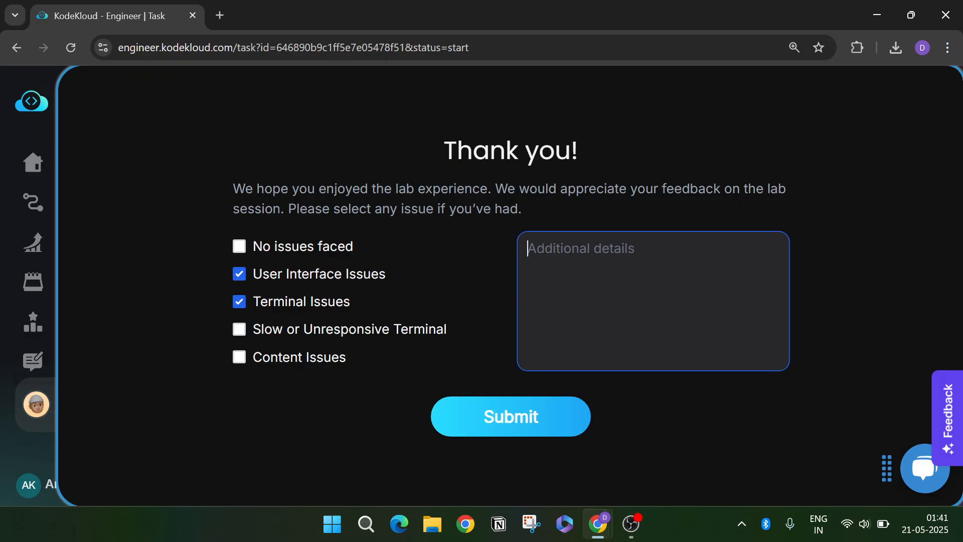
type("I can't fin")
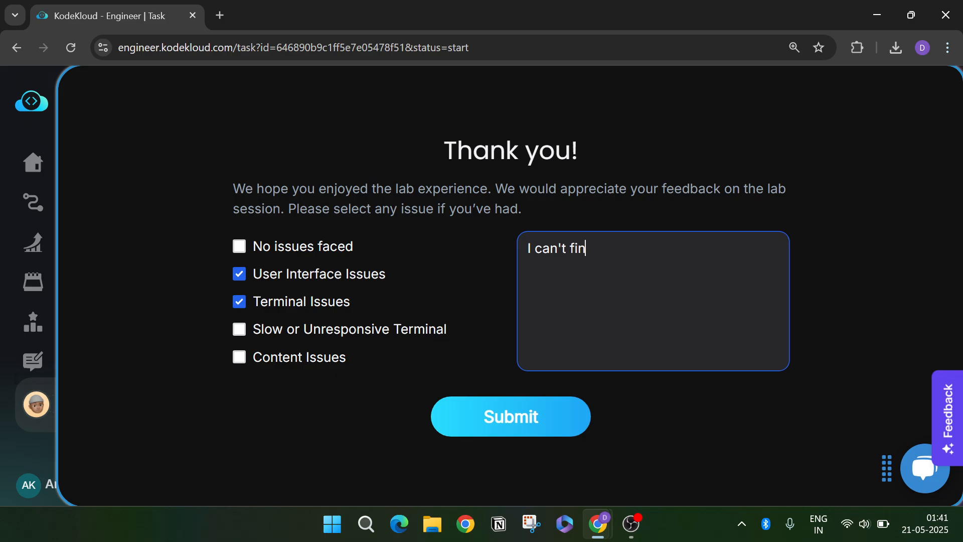
type("d manage jenkins")
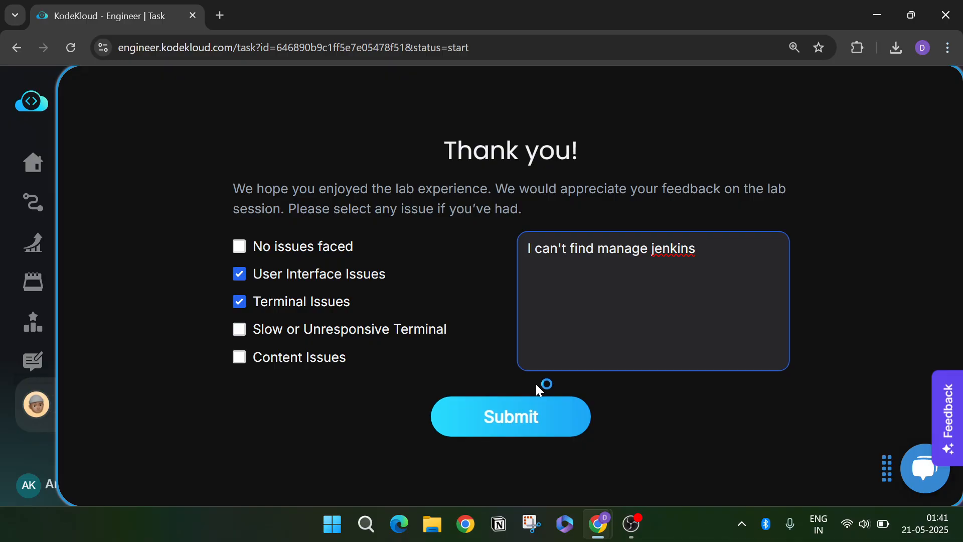
left_click(529, 413)
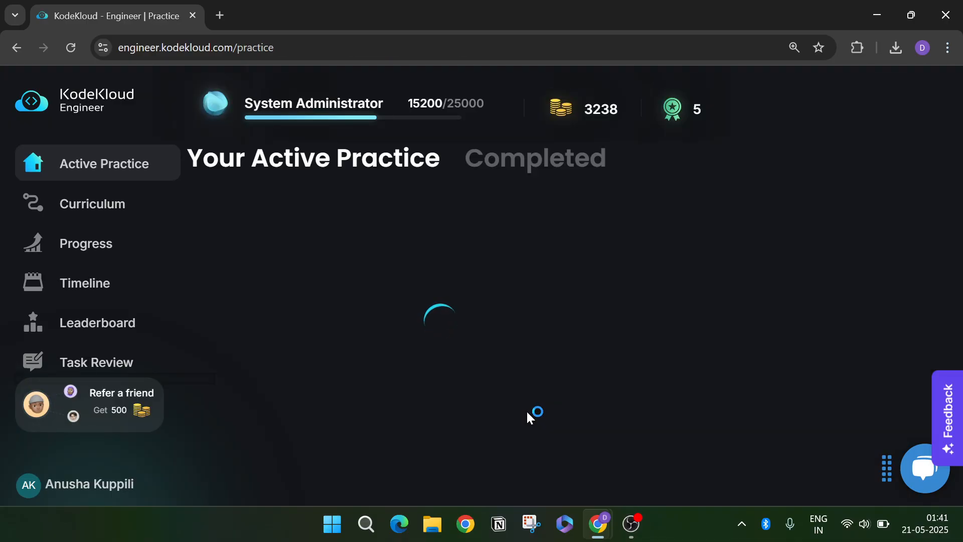
- Start the Configure Jenkins User Access task from the practice list
scroll(535, 358, "down", 1)
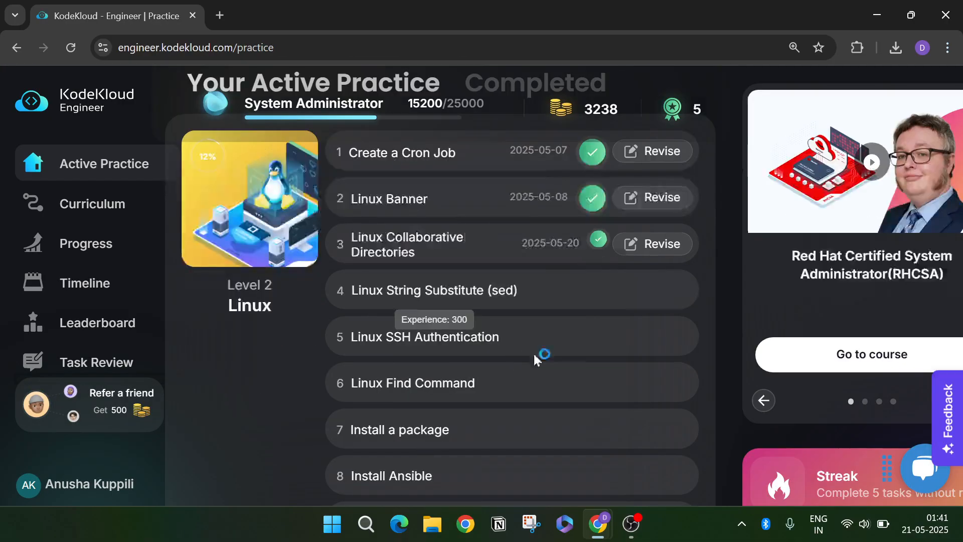
scroll(533, 348, "down", 20)
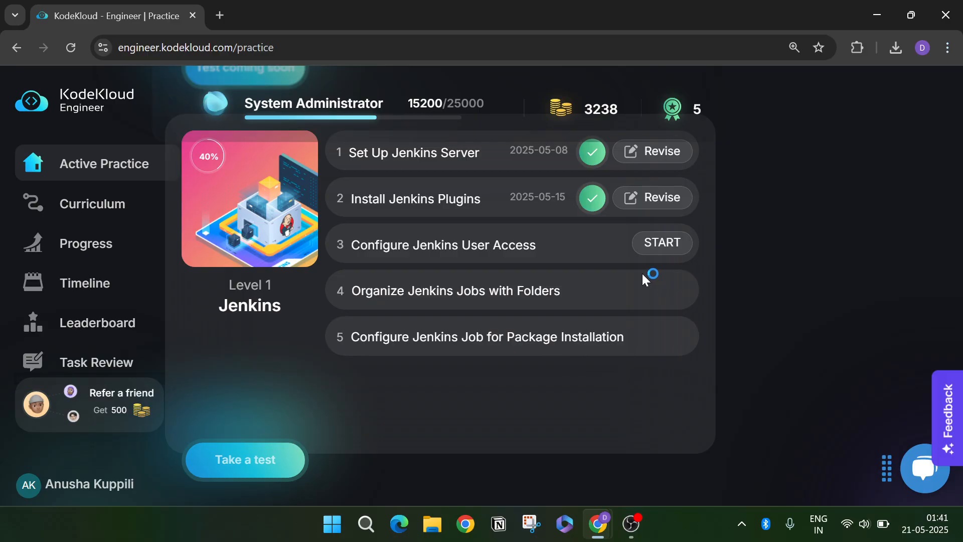
left_click(656, 250)
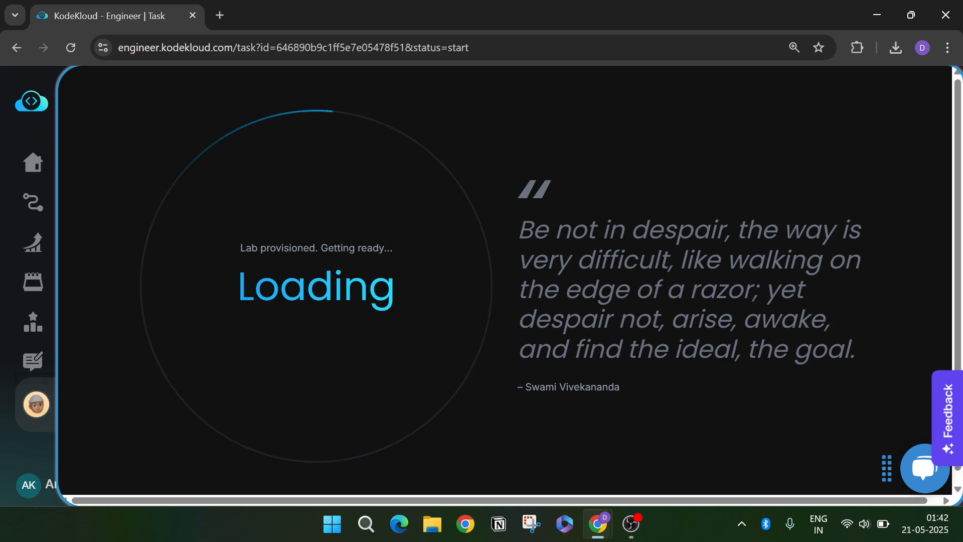
- Wait for the lab to provision while selecting the quote text on the loading screen
left_click_drag(516, 231, 827, 351)
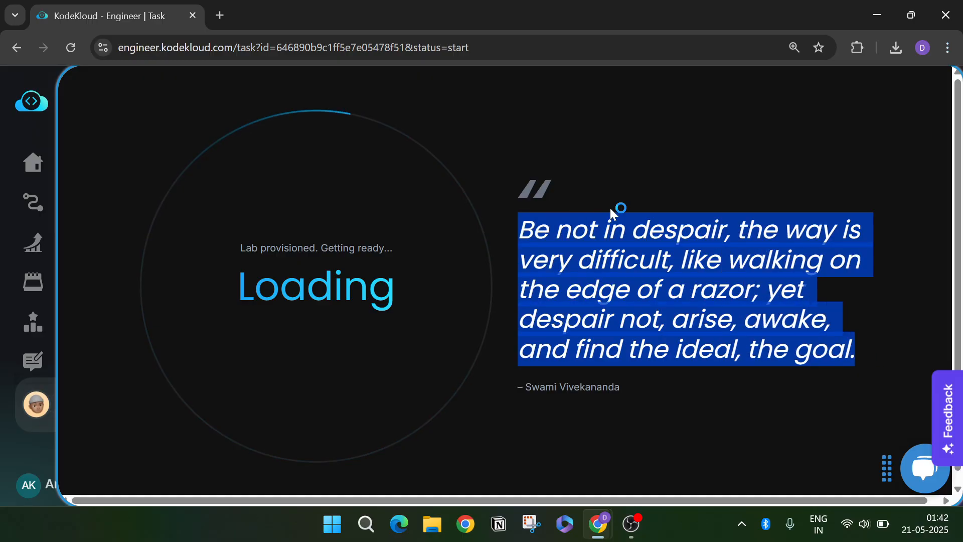
left_click(610, 207)
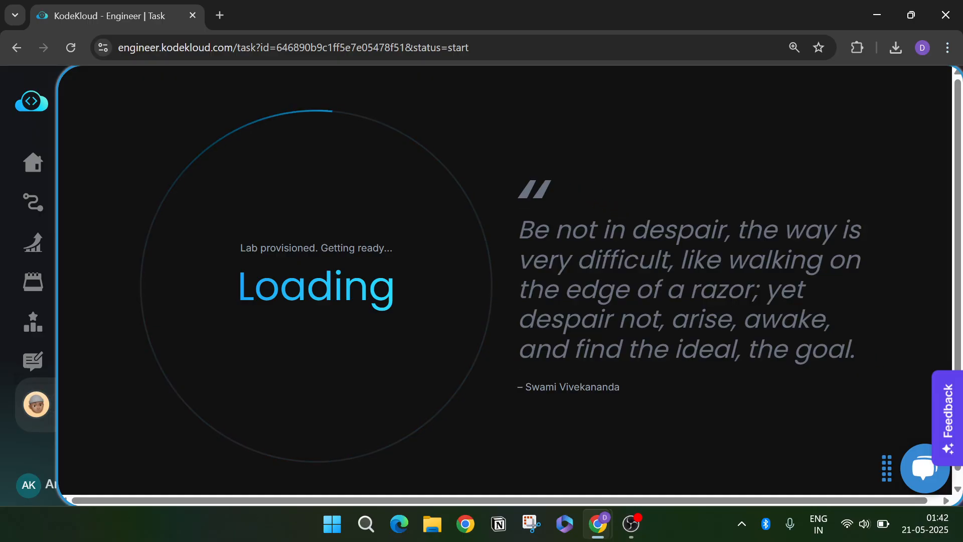
left_click_drag(518, 226, 897, 353)
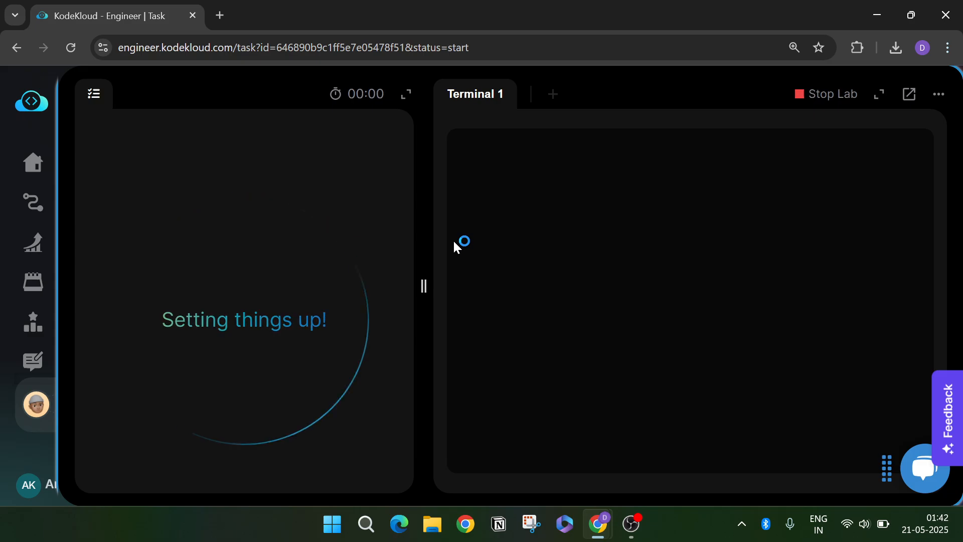
scroll(312, 311, "down", 2)
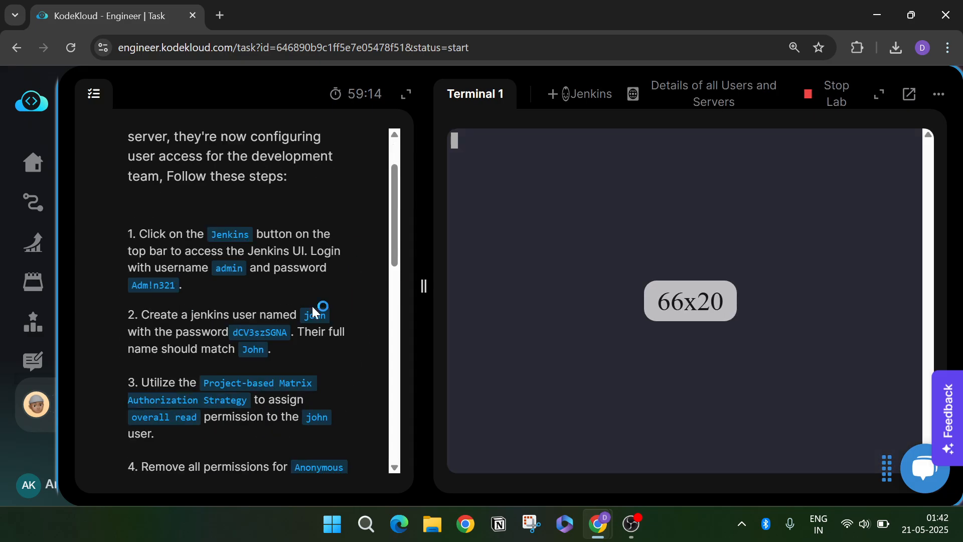
- Sign in to Jenkins as admin using the password given in the task, declining to save it
left_click(582, 93)
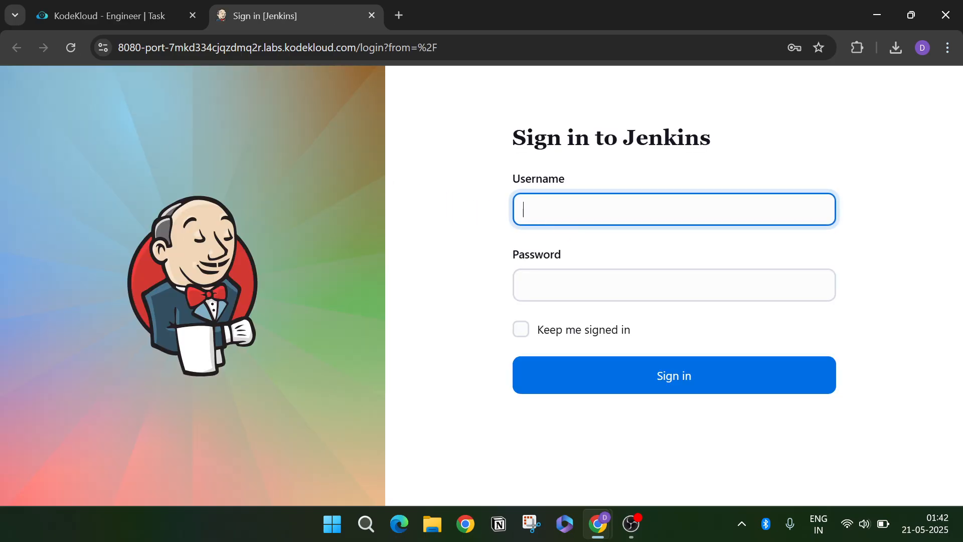
left_click(674, 209)
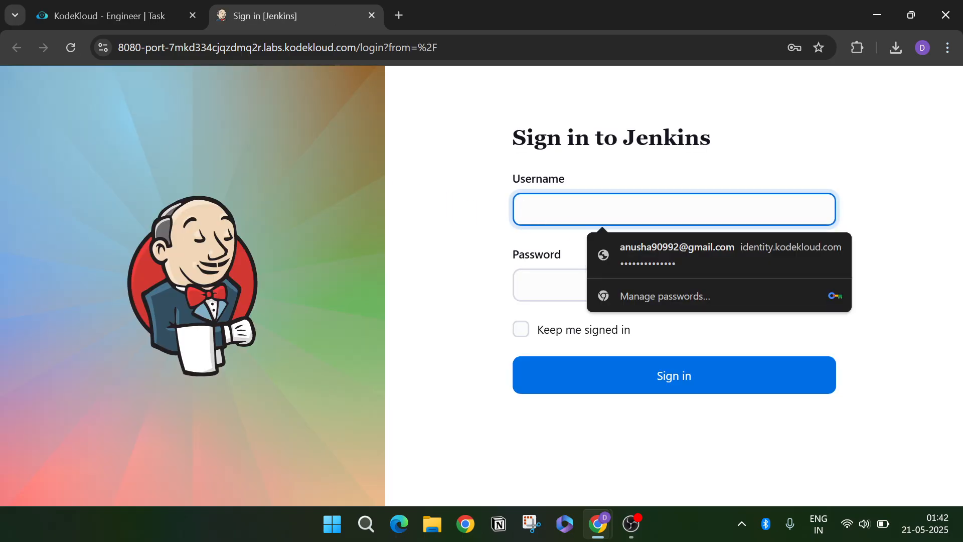
left_click(117, 12)
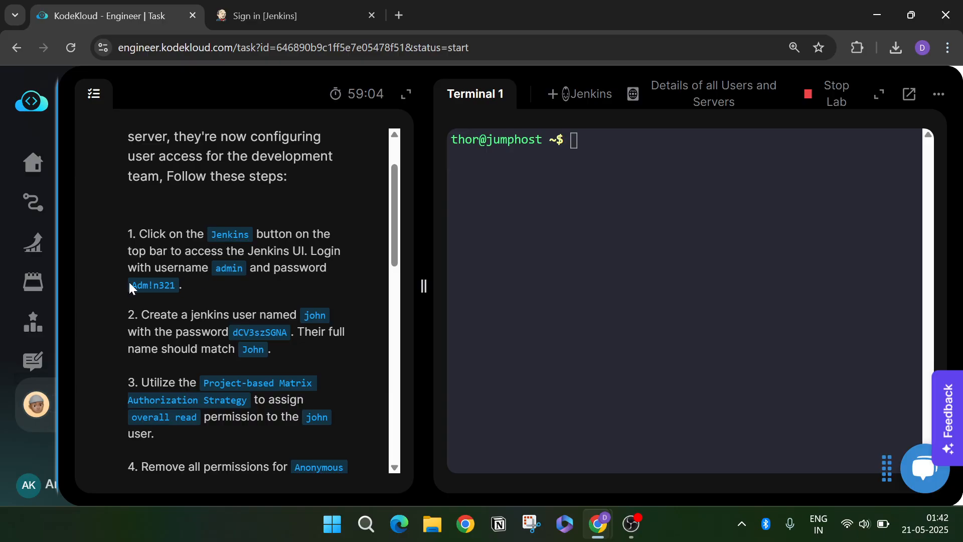
left_click_drag(129, 287, 171, 286)
key("ctrl+Tab")
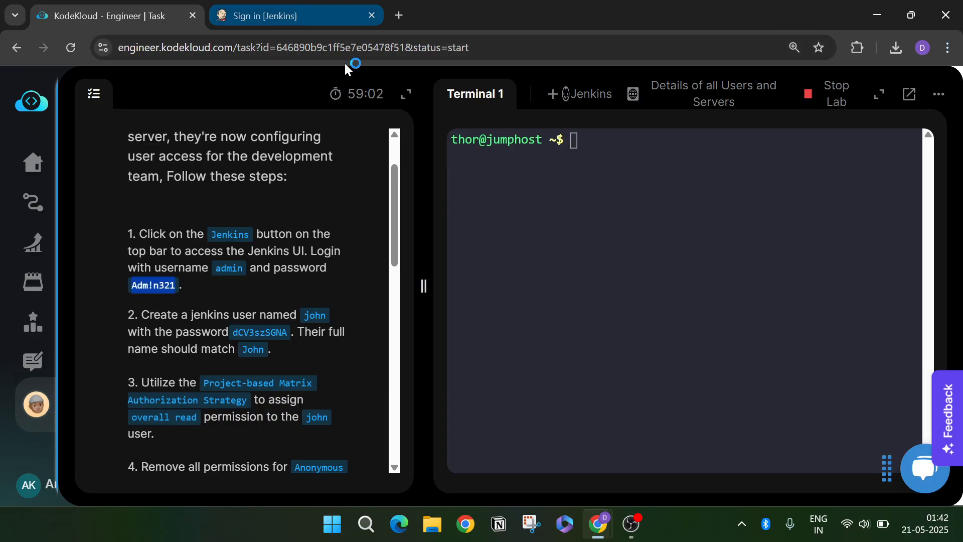
type("admin")
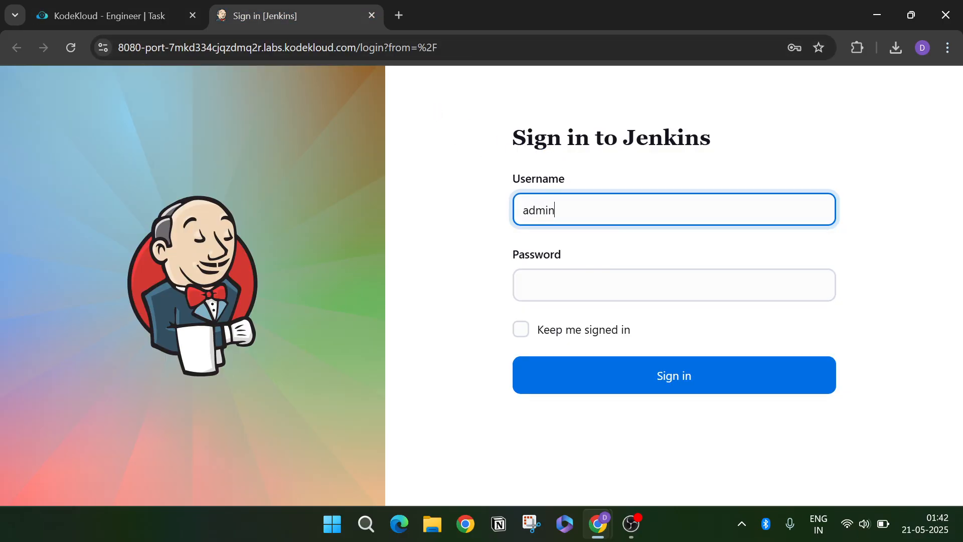
key("Tab")
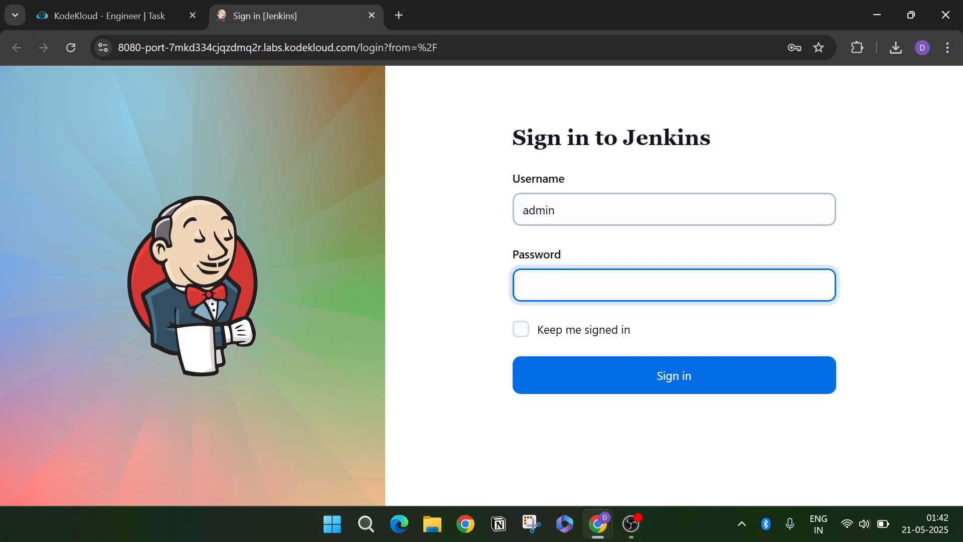
left_click(756, 388)
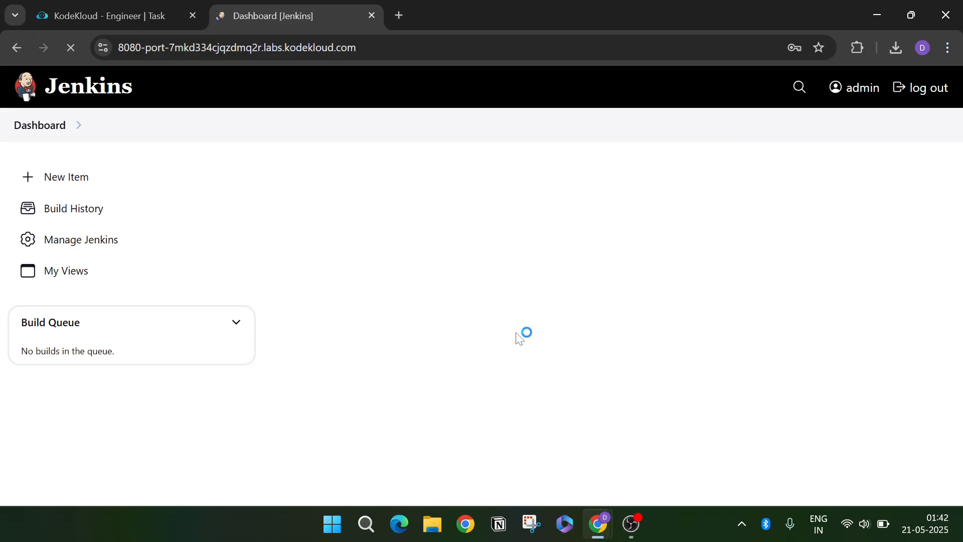
left_click(108, 245)
- Open the Users list under Manage Jenkins
left_click(796, 276)
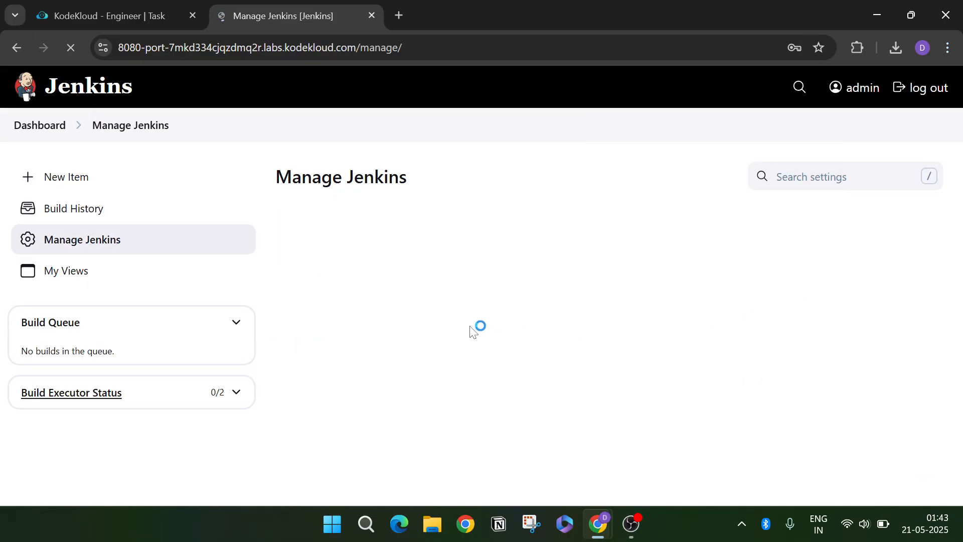
scroll(484, 333, "down", 10)
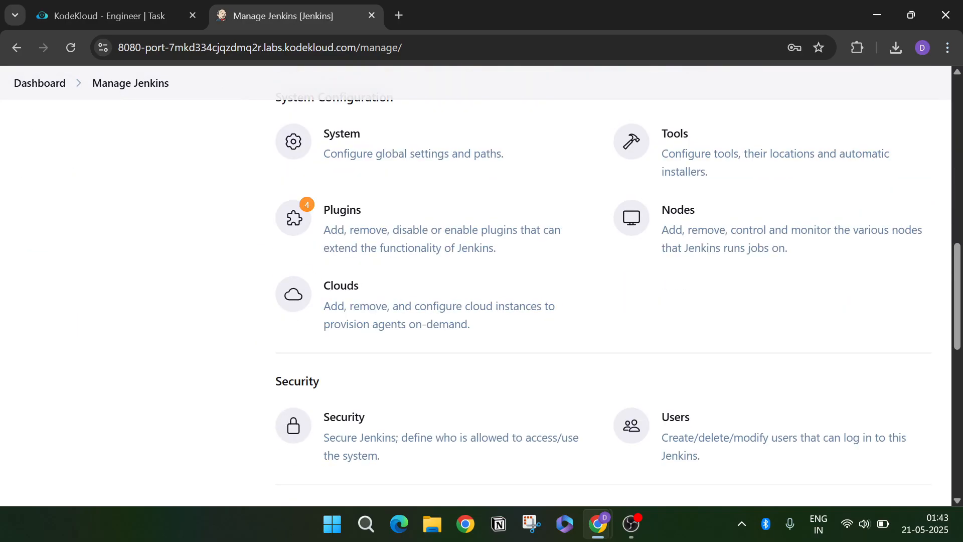
scroll(484, 337, "down", 3)
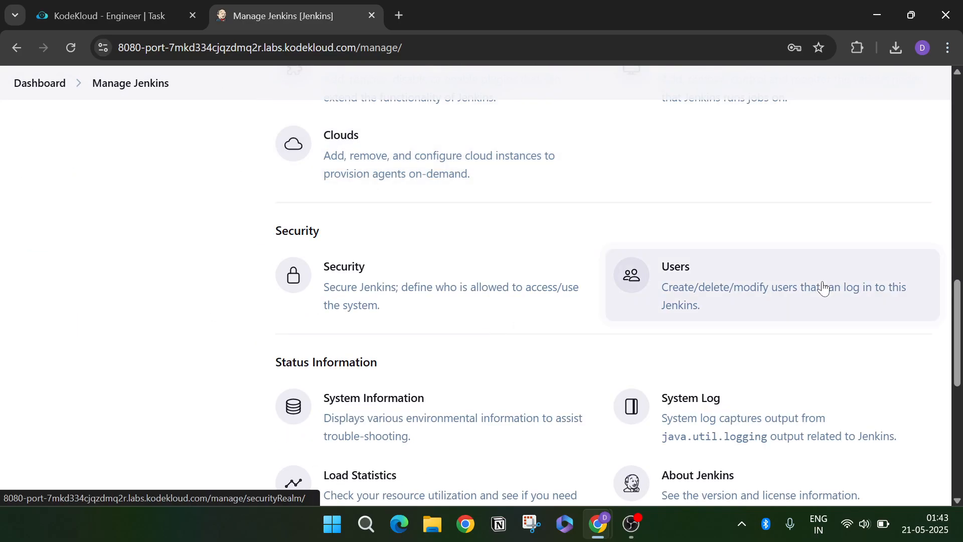
left_click(823, 288)
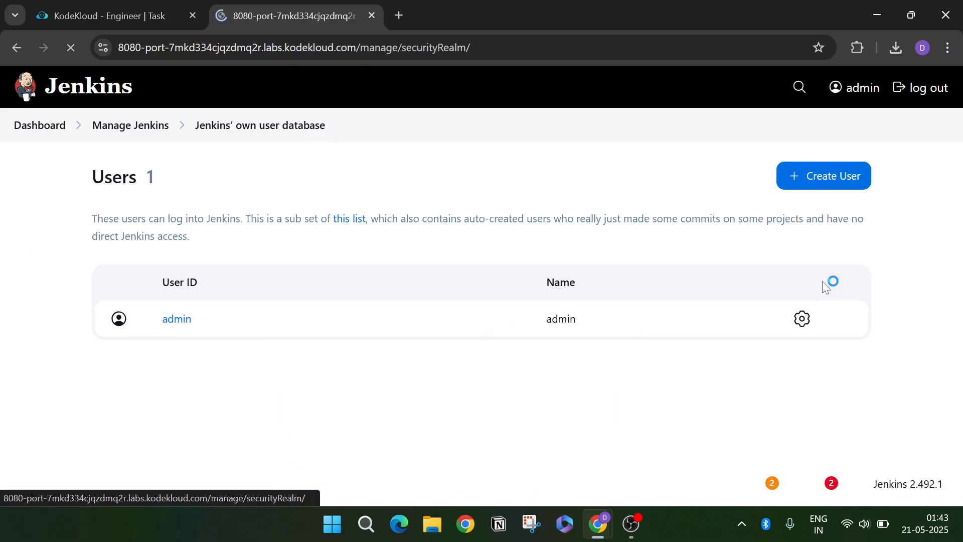
left_click(861, 184)
- Fill in the new user's username copied from the task steps
left_click(159, 17)
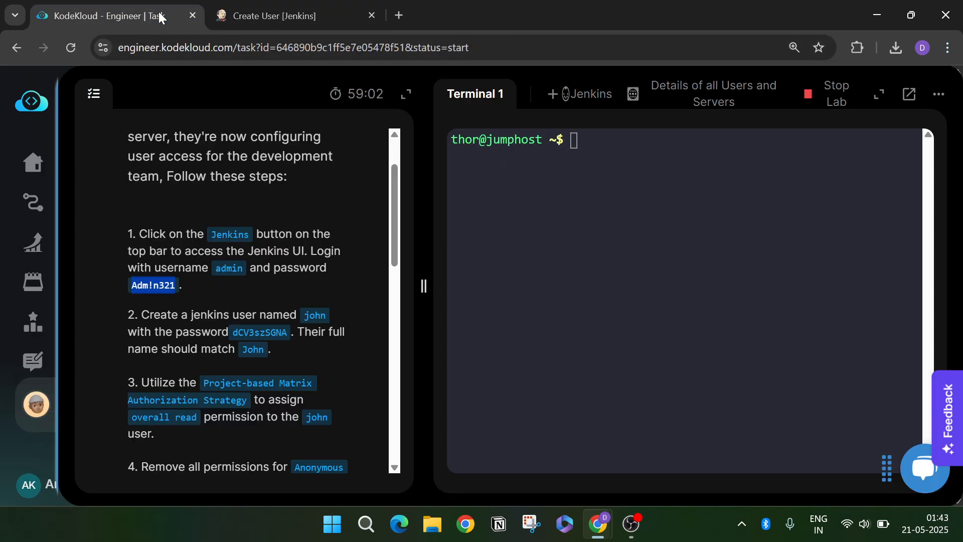
double_click(315, 316)
key("ctrl+c")
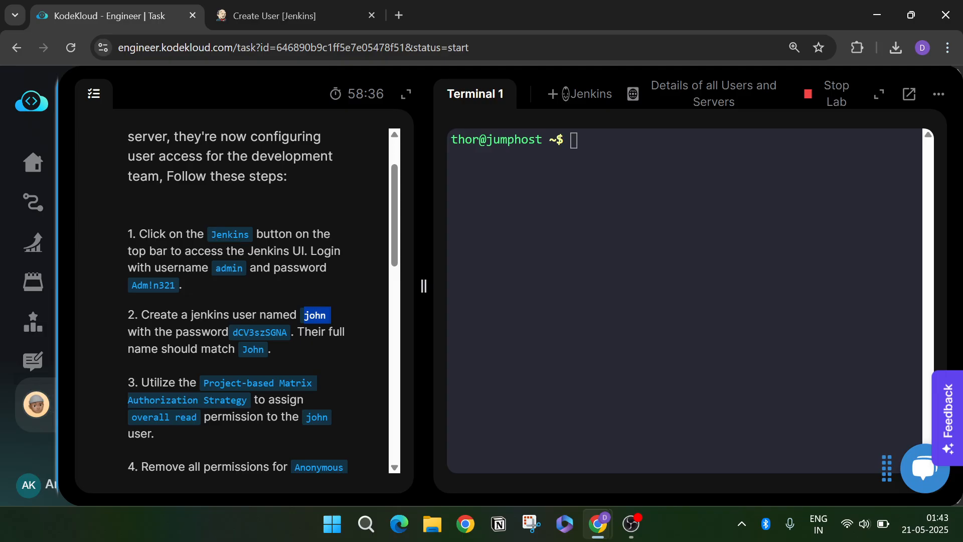
left_click(309, 19)
key("ctrl+v")
scroll(379, 264, "down", 1)
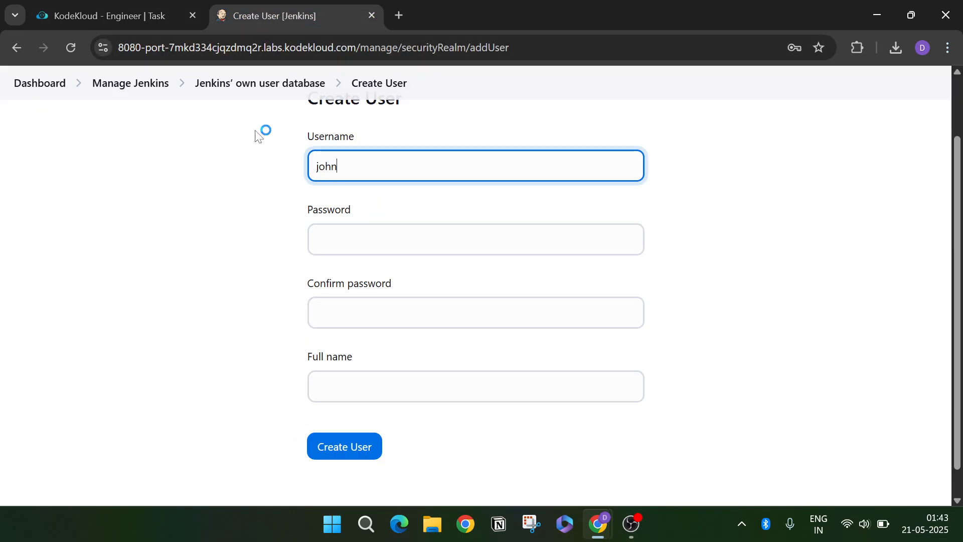
- Enter and confirm the task's required password for the new user
left_click(129, 7)
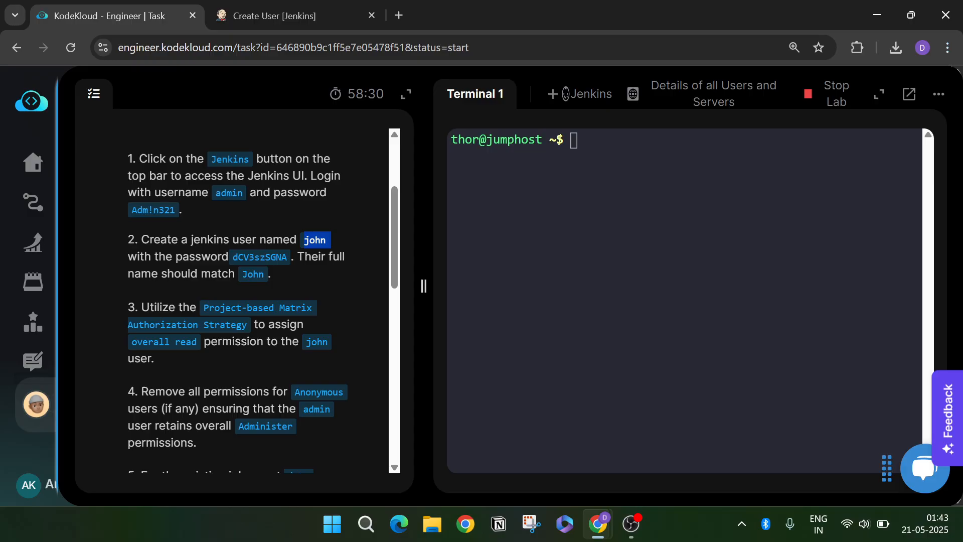
left_click_drag(234, 257, 265, 258)
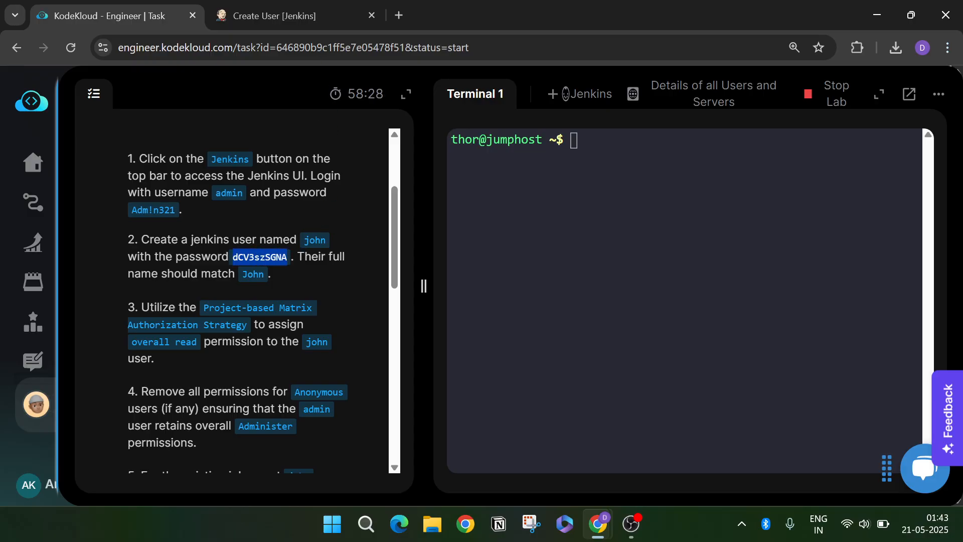
key("ctrl+c")
left_click(296, 16)
key("Tab")
key("ctrl+v")
key("Tab")
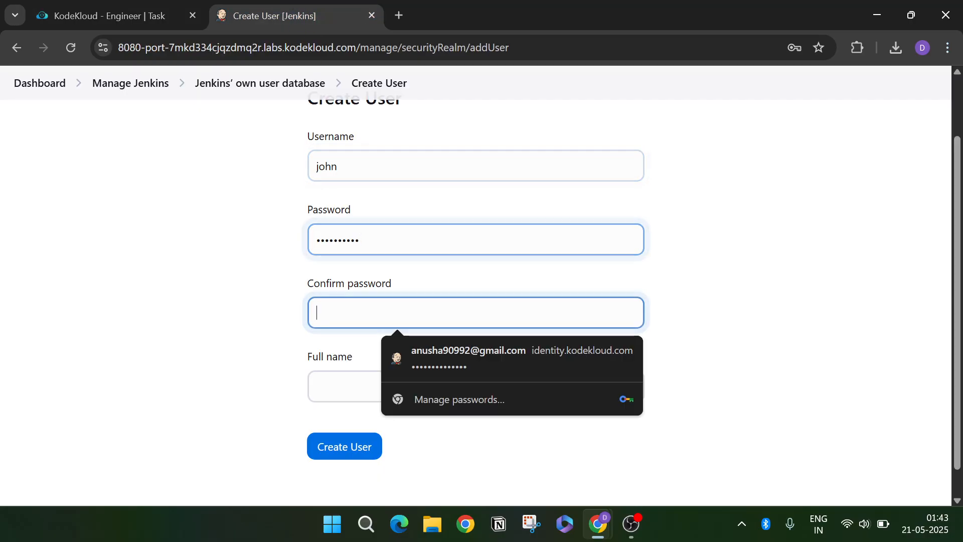
key("ctrl+v")
- Add the task's full name and create the user account
left_click(120, 10)
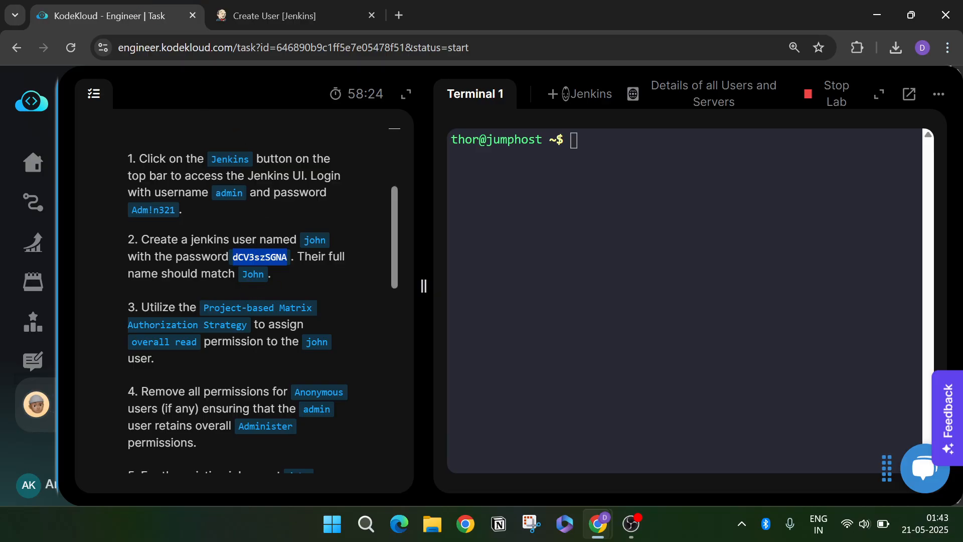
double_click(253, 275)
key("ctrl+c")
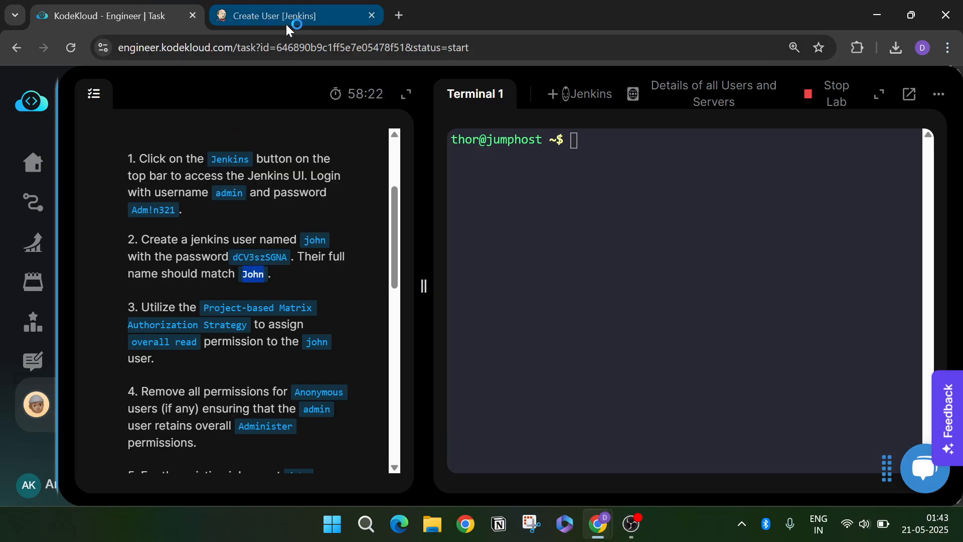
left_click(285, 23)
key("Tab")
key("ctrl+v")
left_click(355, 446)
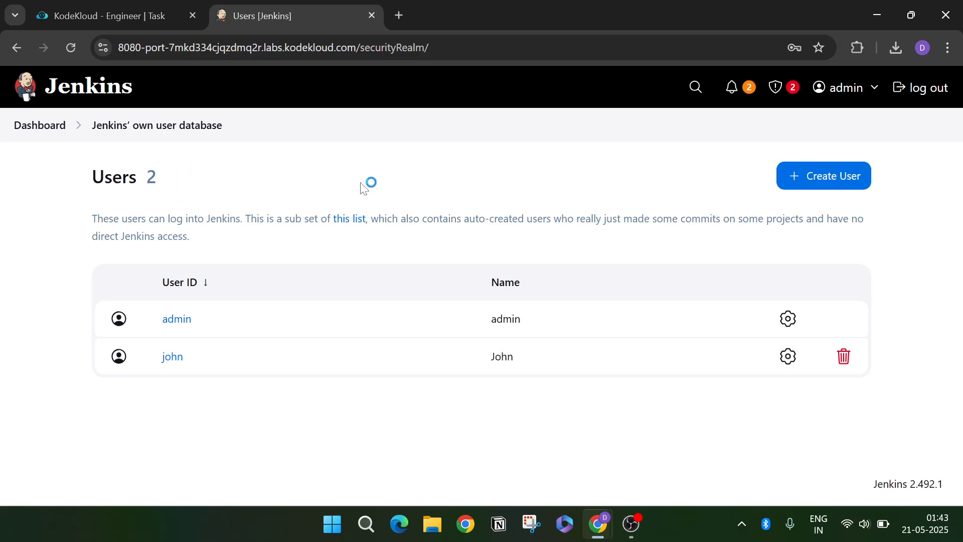
- Open the Security settings from Manage Jenkins
left_click(42, 129)
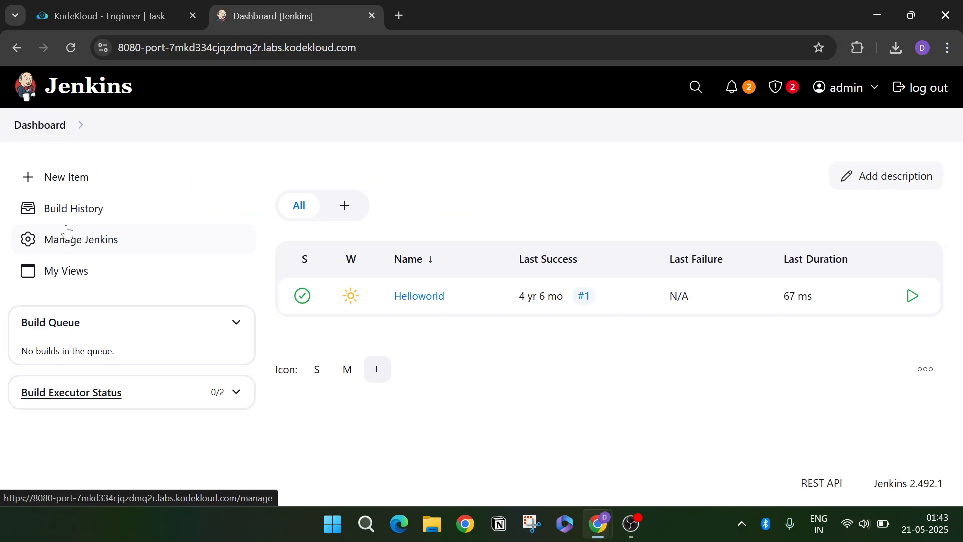
left_click(70, 240)
scroll(537, 366, "down", 12)
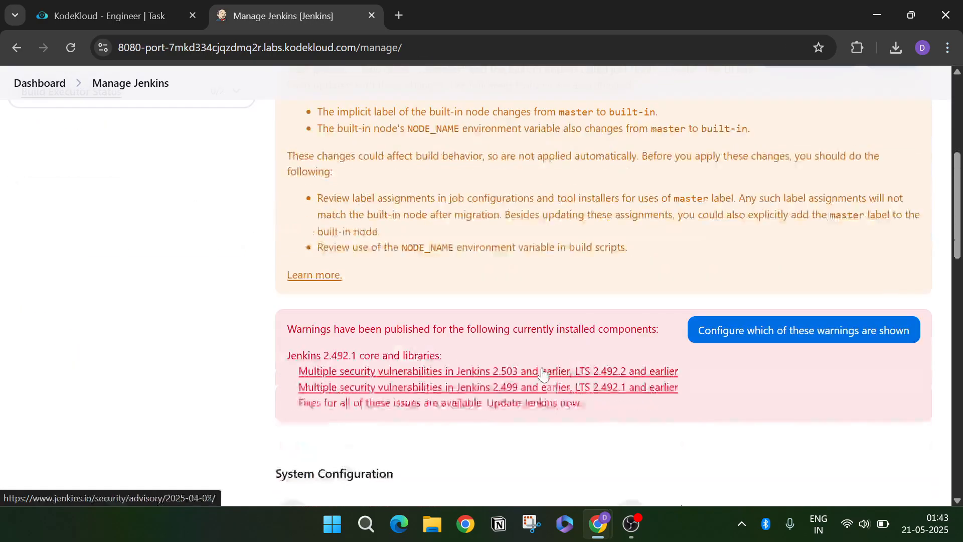
scroll(742, 323, "down", 8)
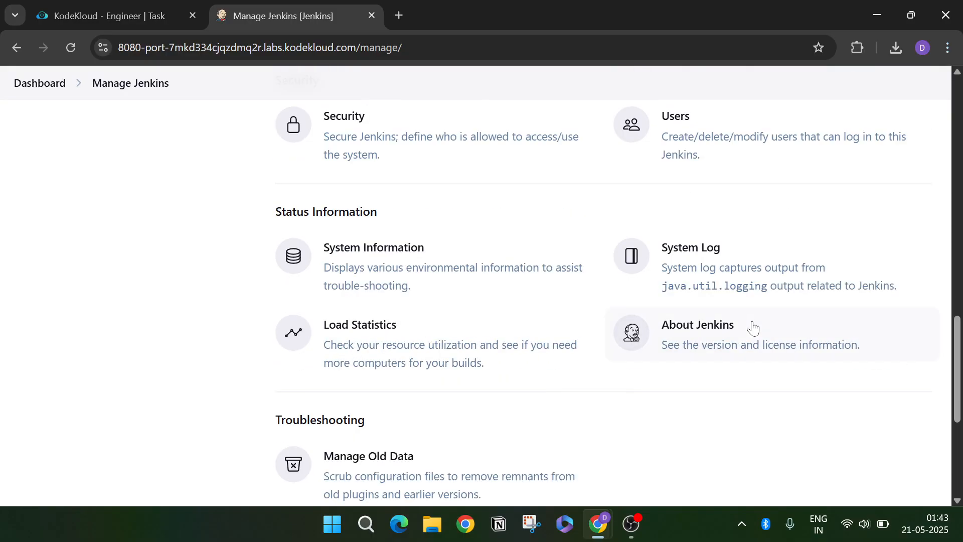
left_click(461, 147)
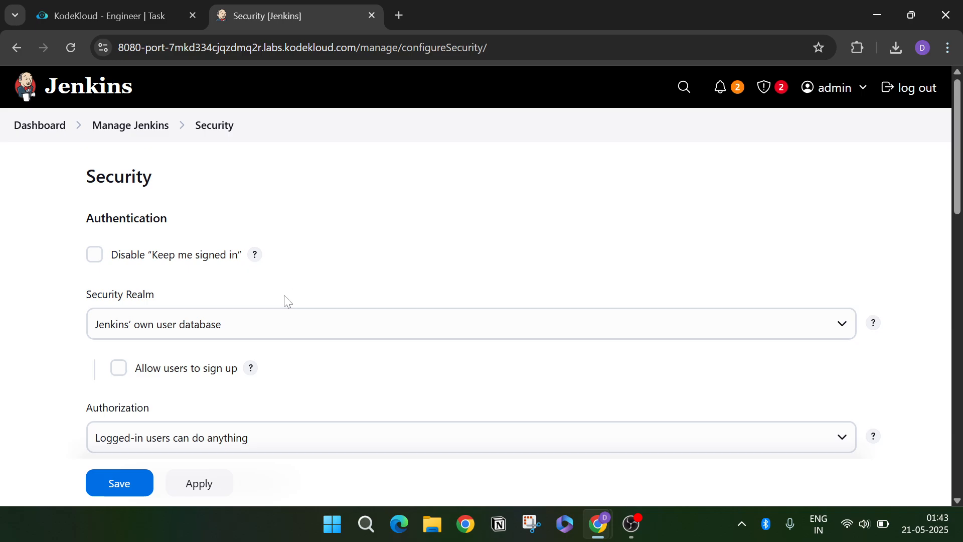
- Keep Authorization at 'Logged-in users can do anything' and return to Manage Jenkins
scroll(279, 333, "down", 1)
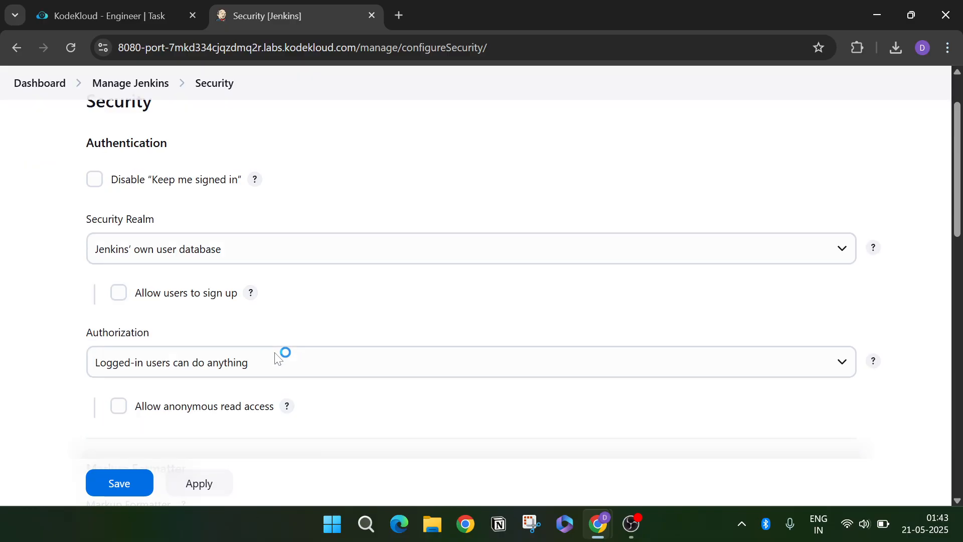
left_click(206, 370)
left_click(203, 374)
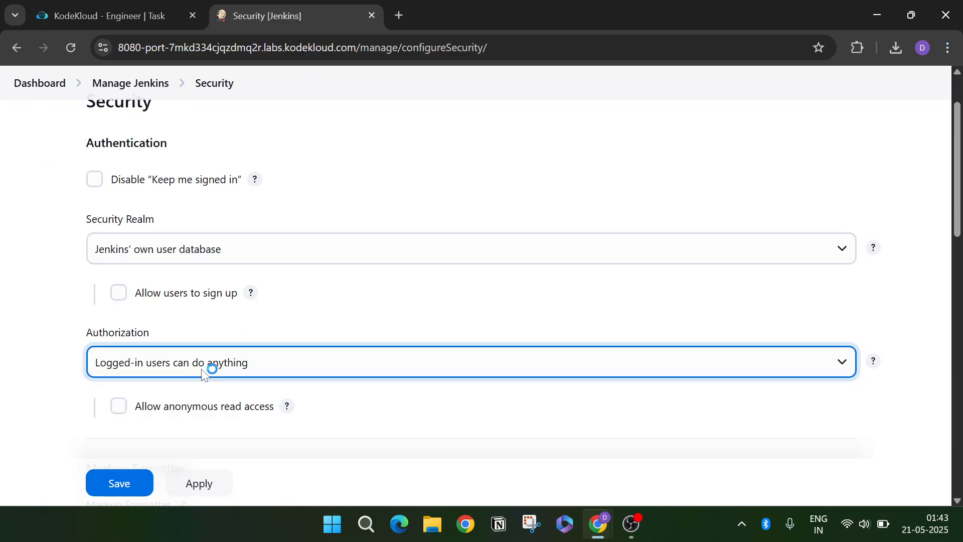
scroll(295, 341, "up", 1)
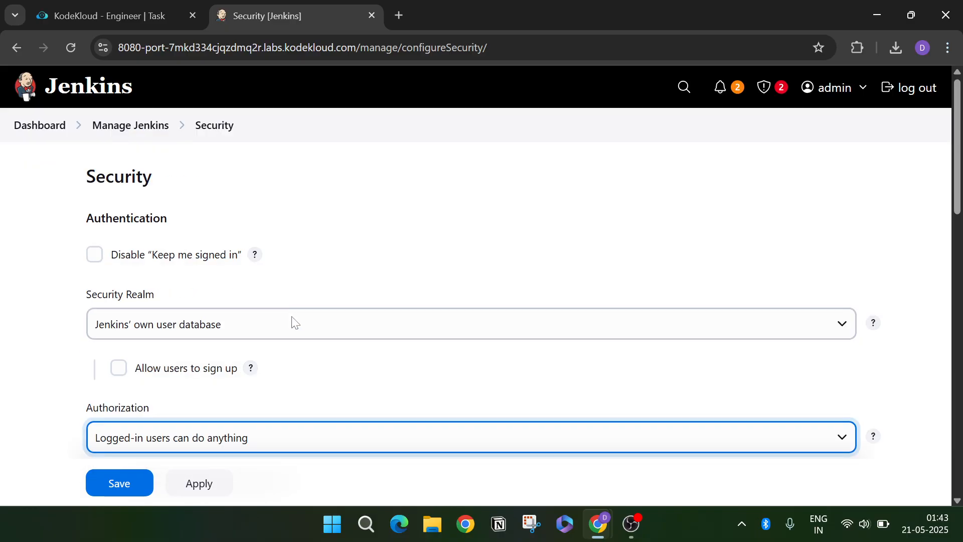
left_click(45, 126)
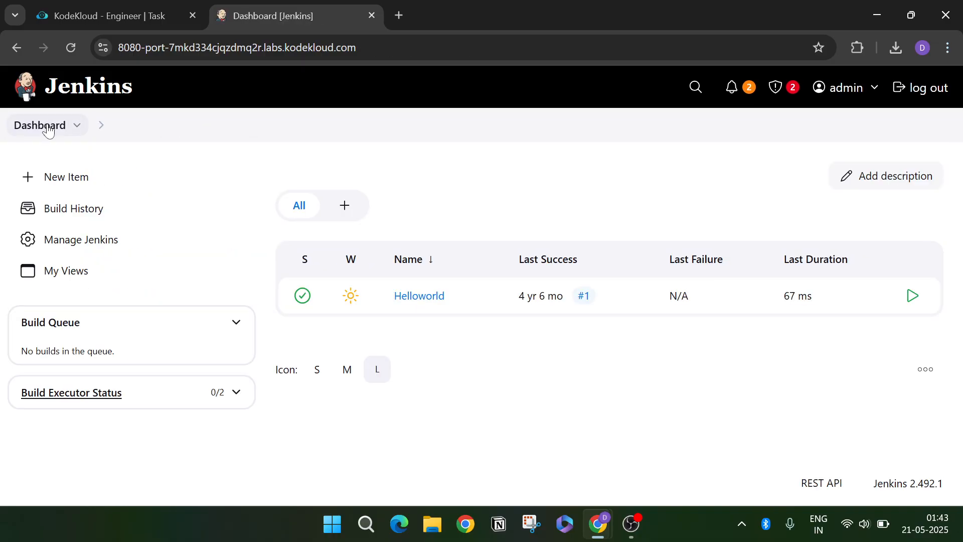
left_click(94, 245)
scroll(420, 291, "down", 10)
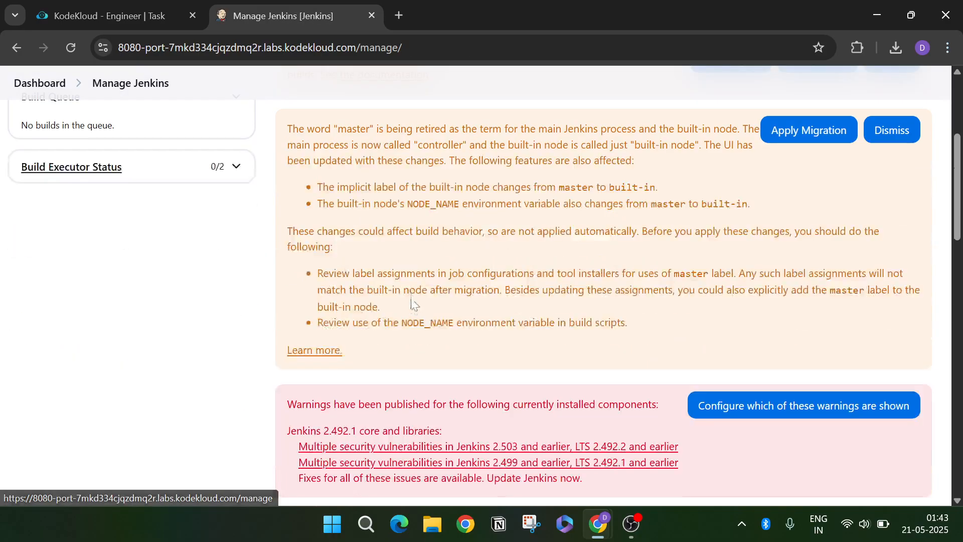
- Open Plugins and browse the installed plugins list
left_click(406, 305)
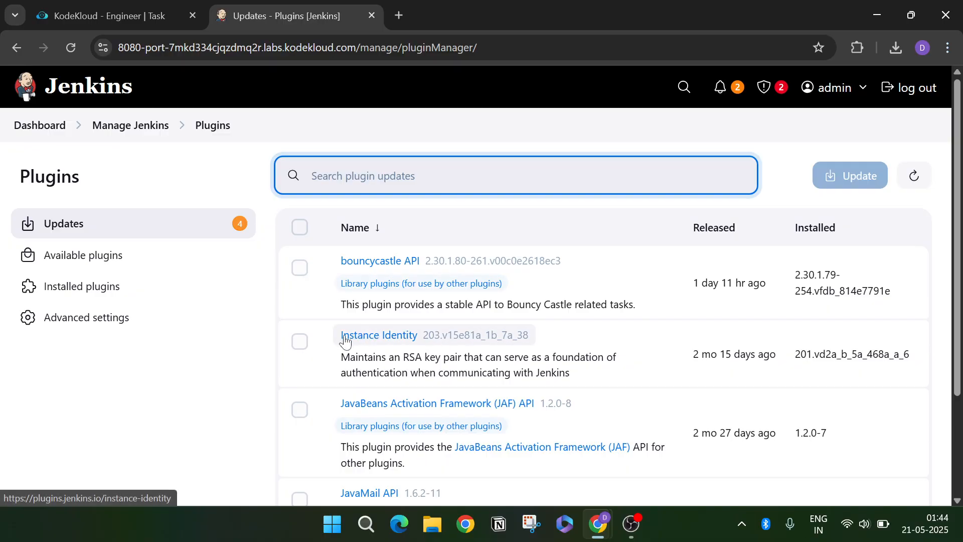
scroll(352, 339, "down", 3)
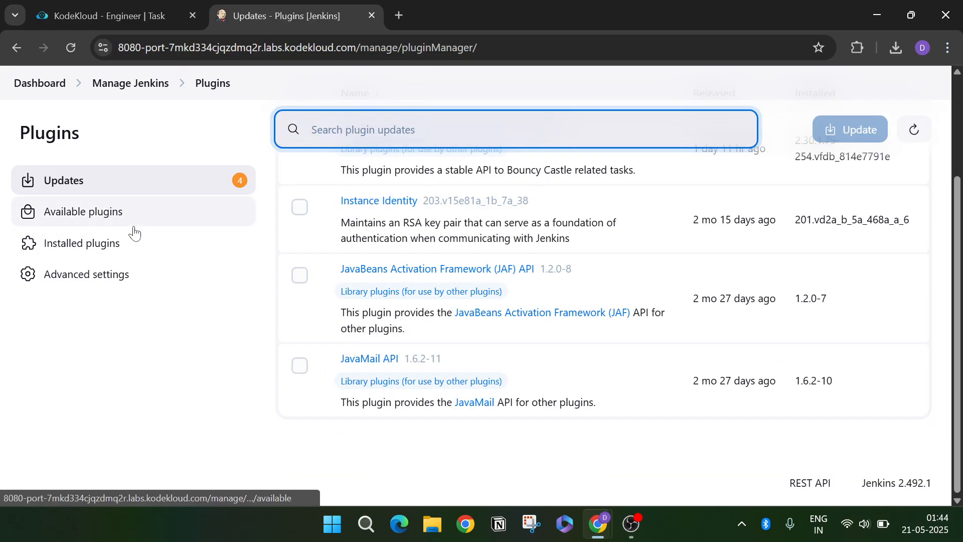
left_click(135, 248)
scroll(321, 216, "down", 3)
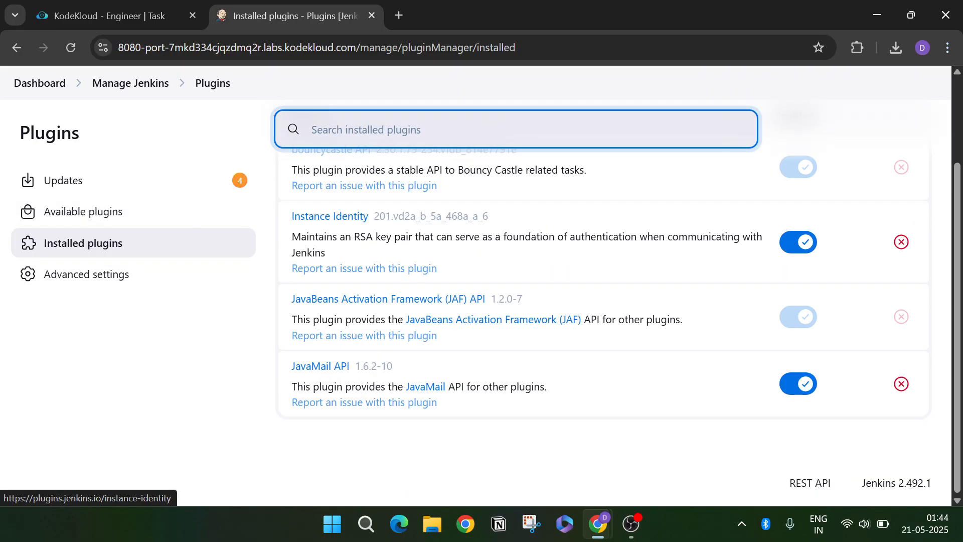
scroll(260, 347, "up", 2)
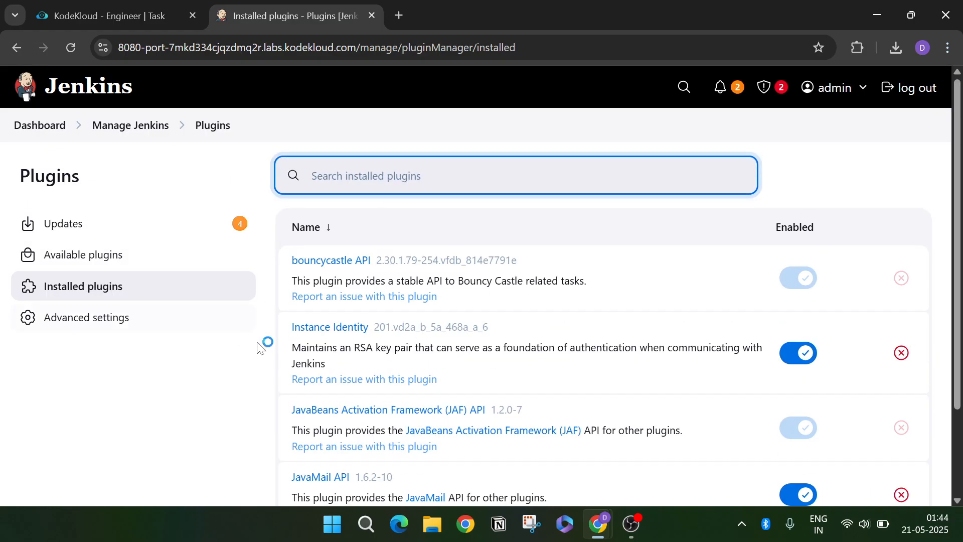
scroll(417, 381, "down", 2)
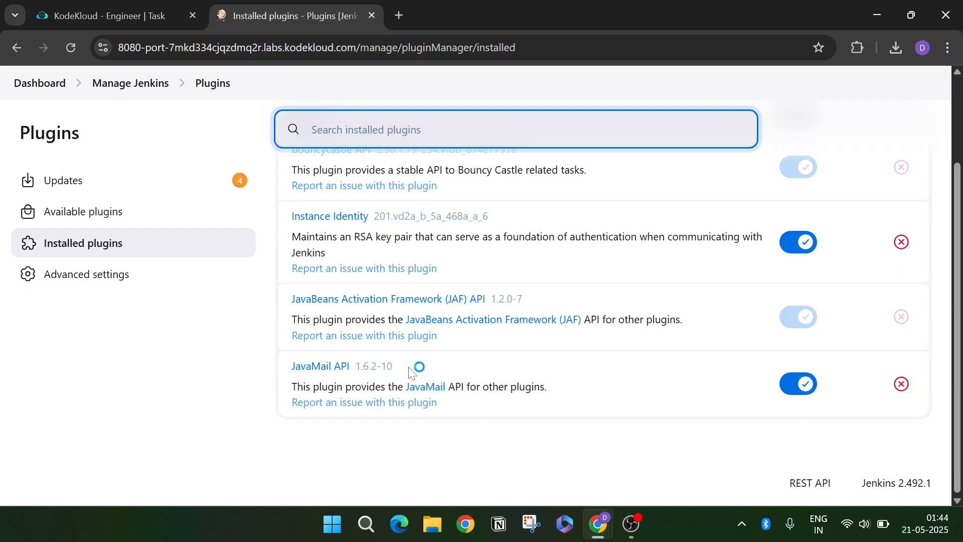
left_click(152, 186)
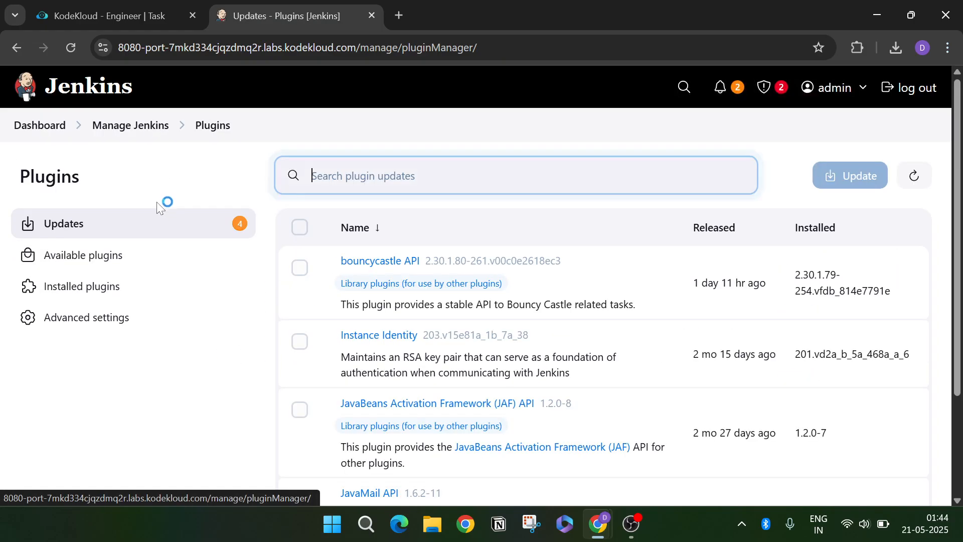
- Select all four updates (bouncycastle API, Instance Identity, JAF API, JavaMail API) and download them
scroll(166, 276, "down", 3)
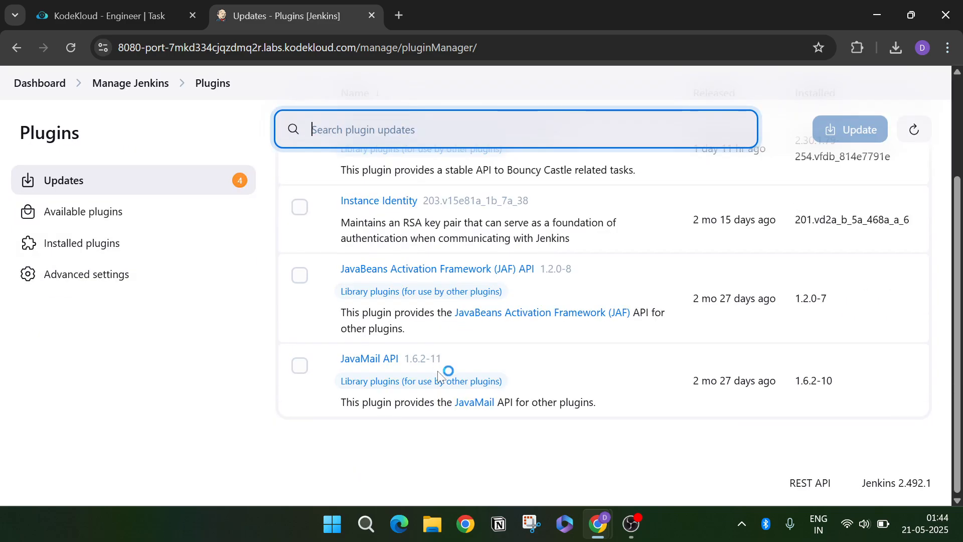
scroll(439, 361, "up", 3)
left_click(203, 287)
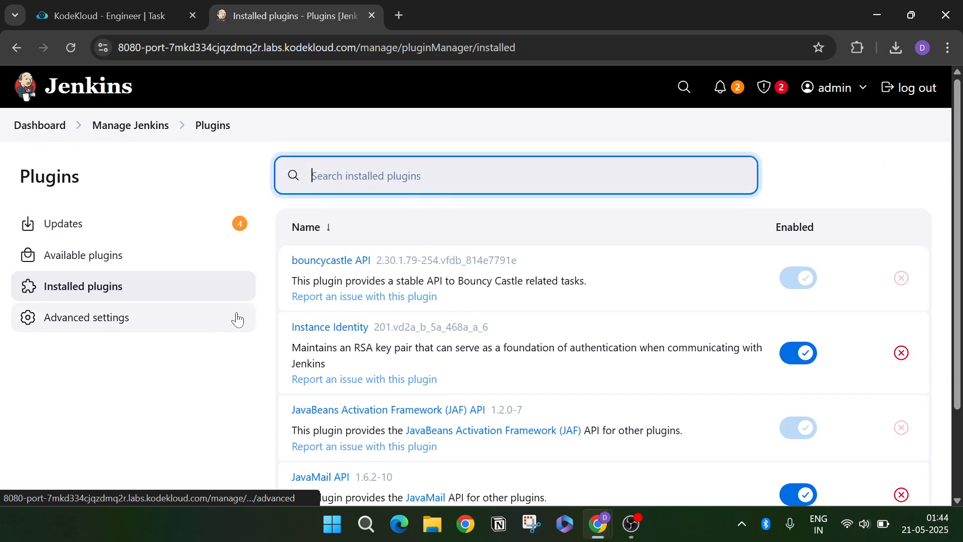
scroll(477, 333, "down", 2)
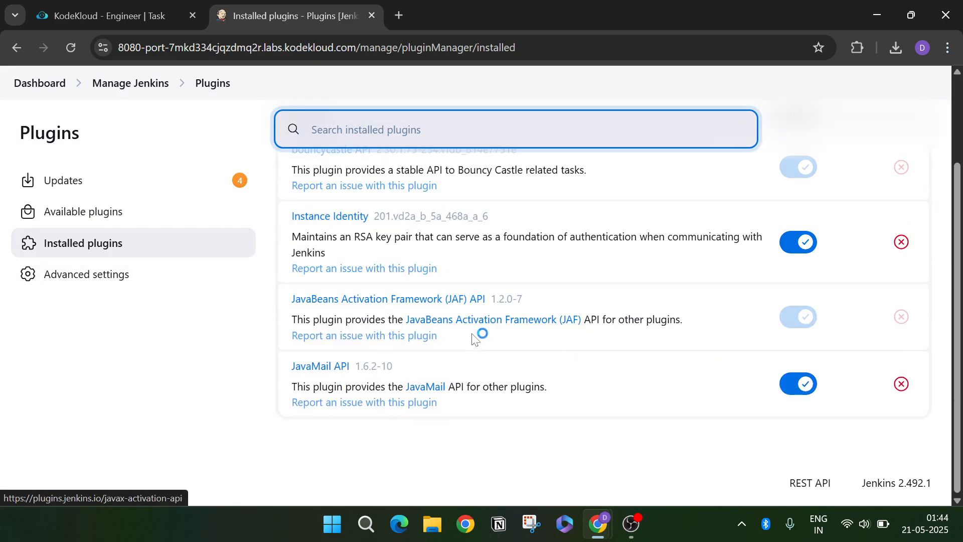
left_click(186, 275)
scroll(376, 319, "down", 5)
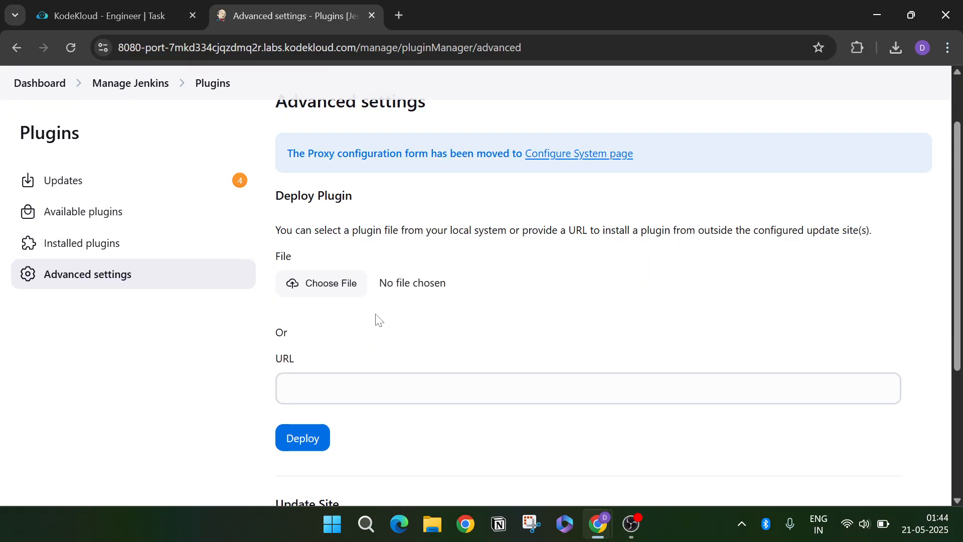
left_click(113, 187)
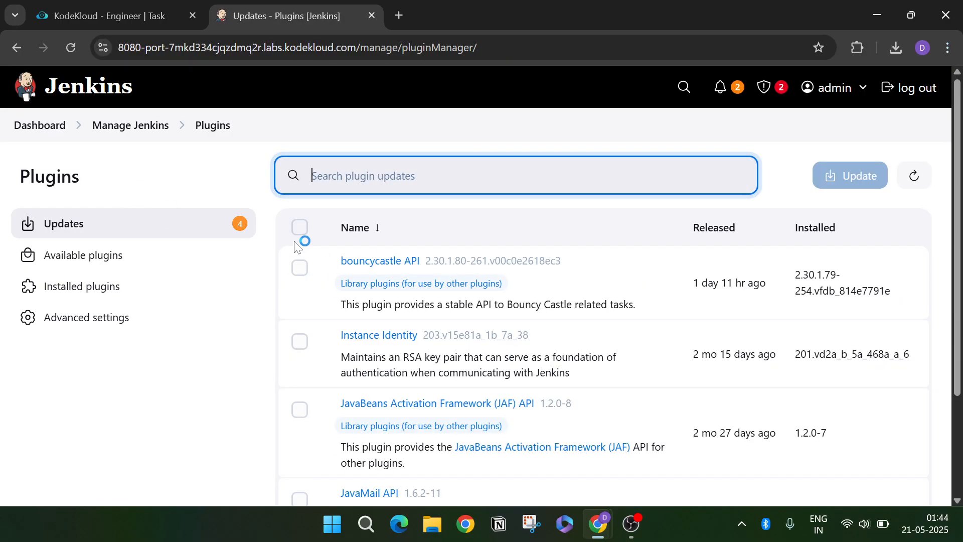
left_click(299, 227)
left_click(859, 177)
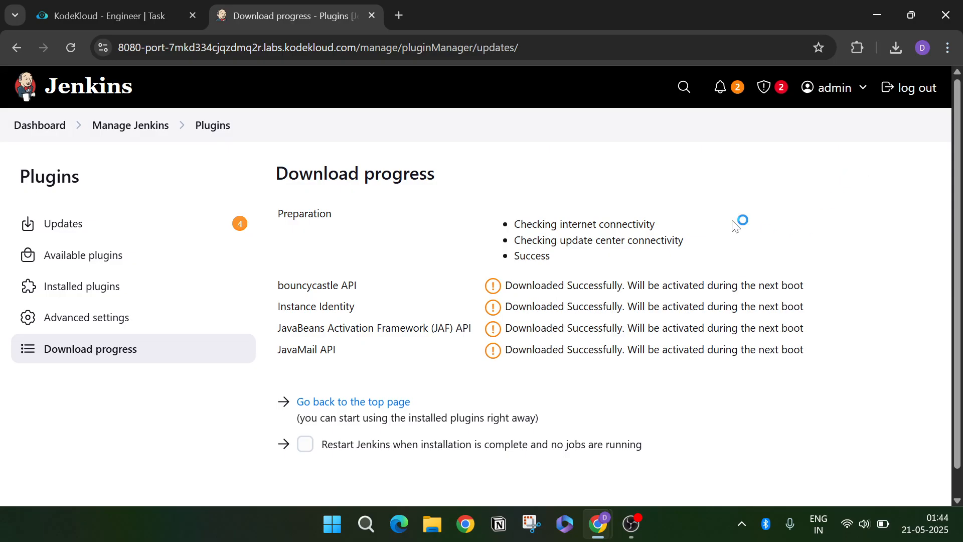
- Enable 'Restart Jenkins when installation is complete and no jobs are running' and wait for the restart
left_click(306, 444)
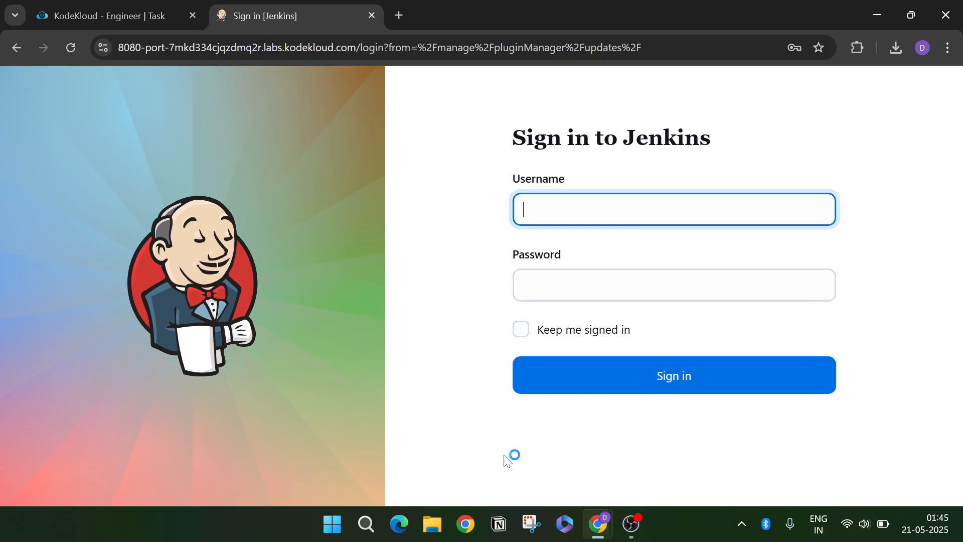
- Sign back in as admin with the password from the KodeKloud task
type("admin")
key("Tab")
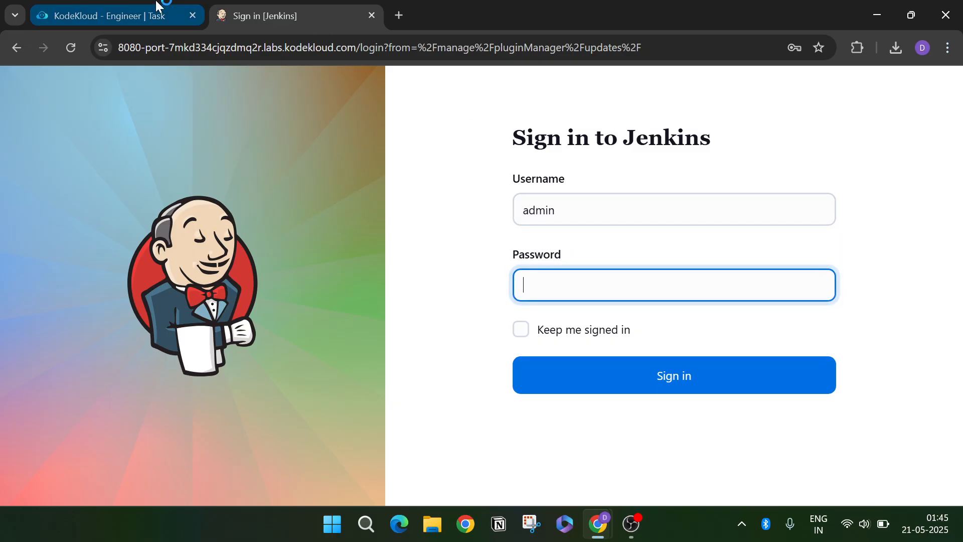
left_click(162, 16)
left_click_drag(130, 210, 181, 202)
left_click(230, 16)
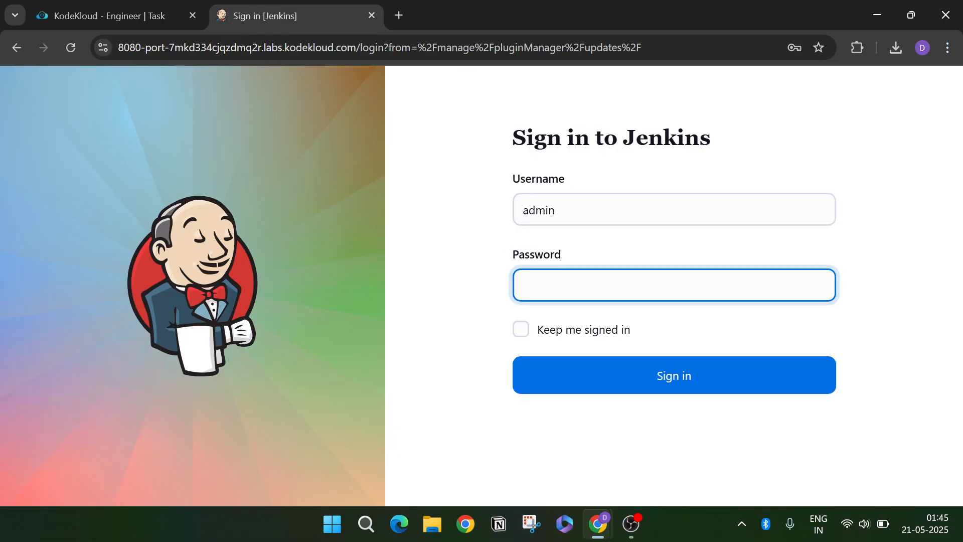
key("Return")
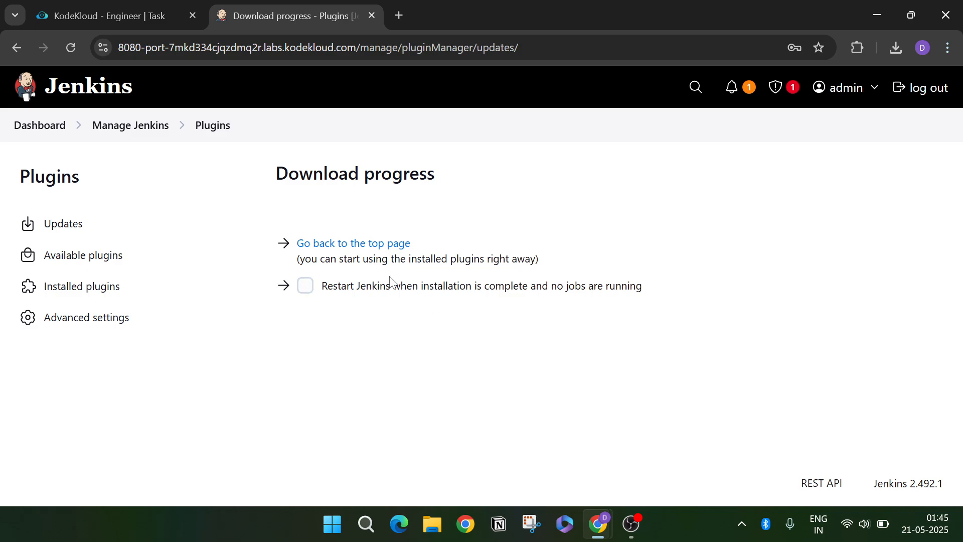
- Go from the top page to the Security settings under Manage Jenkins
left_click(384, 248)
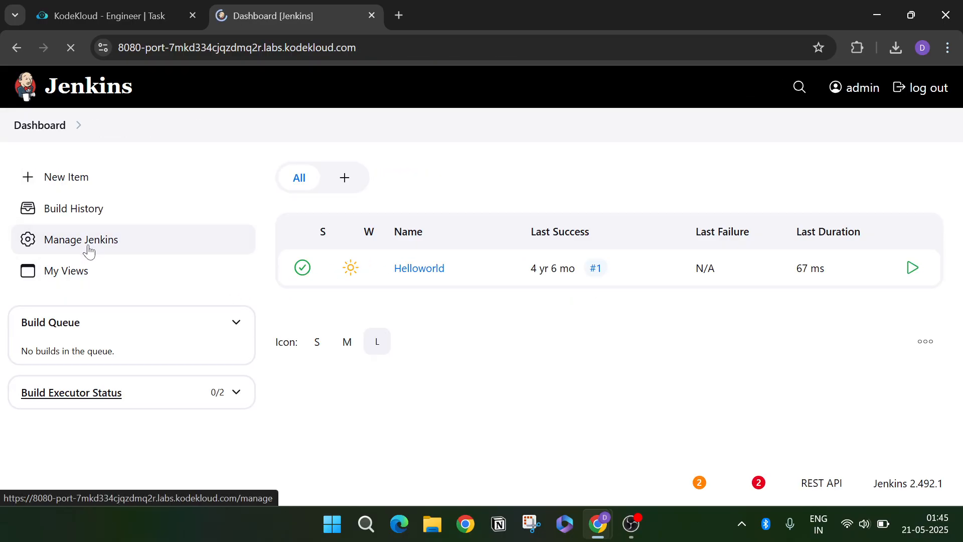
left_click(89, 248)
scroll(95, 251, "down", 2)
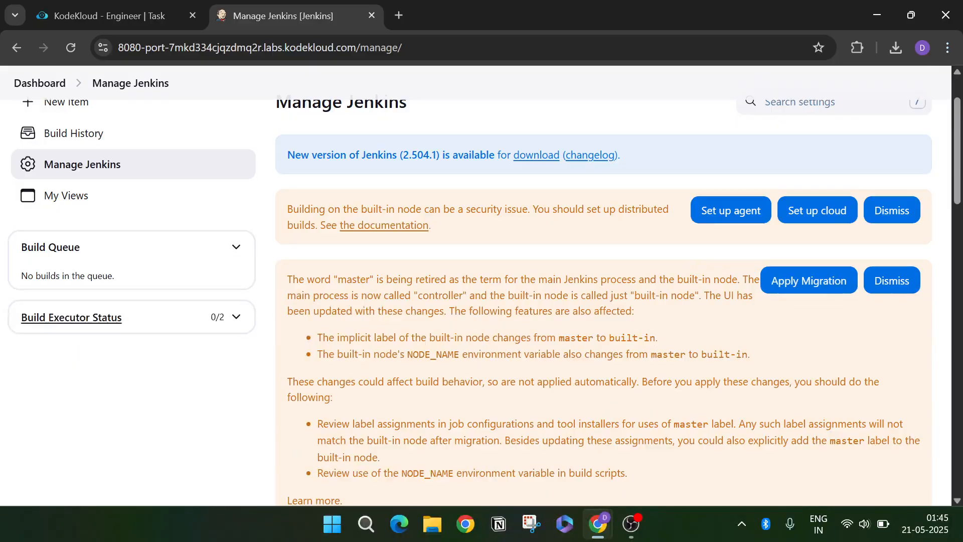
scroll(454, 309, "down", 15)
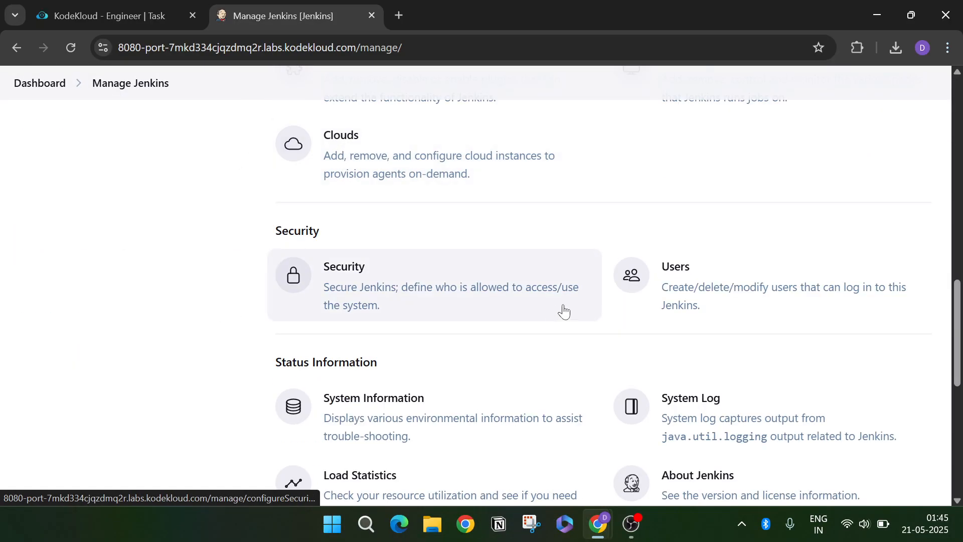
left_click(467, 300)
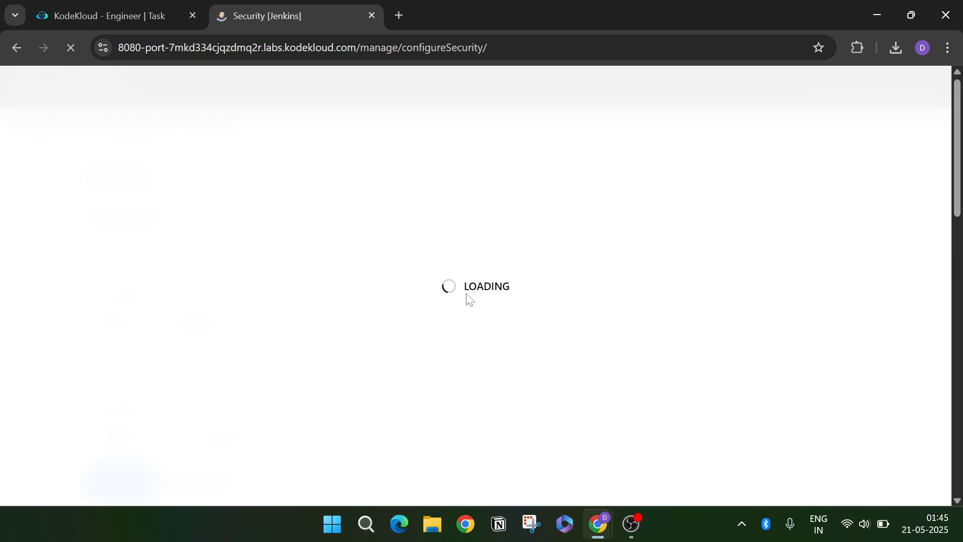
- Review the authorization choices and toggle anonymous read access on and off without saving
scroll(226, 329, "down", 2)
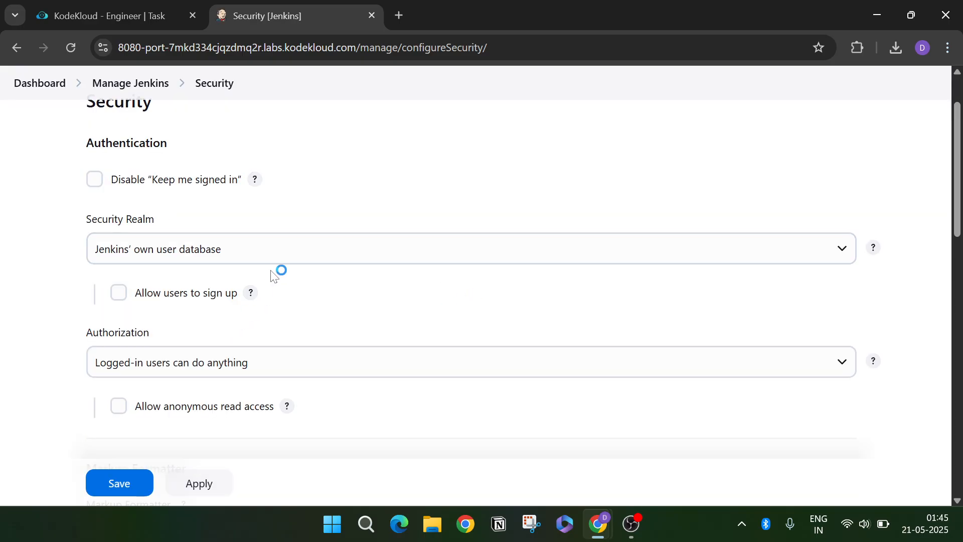
left_click(246, 364)
left_click(233, 369)
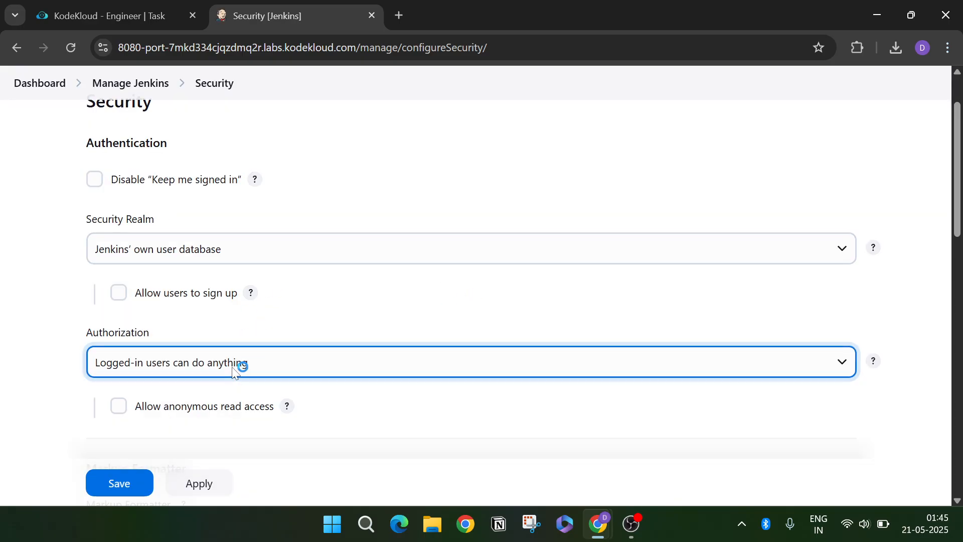
scroll(216, 363, "down", 1)
left_click(157, 340)
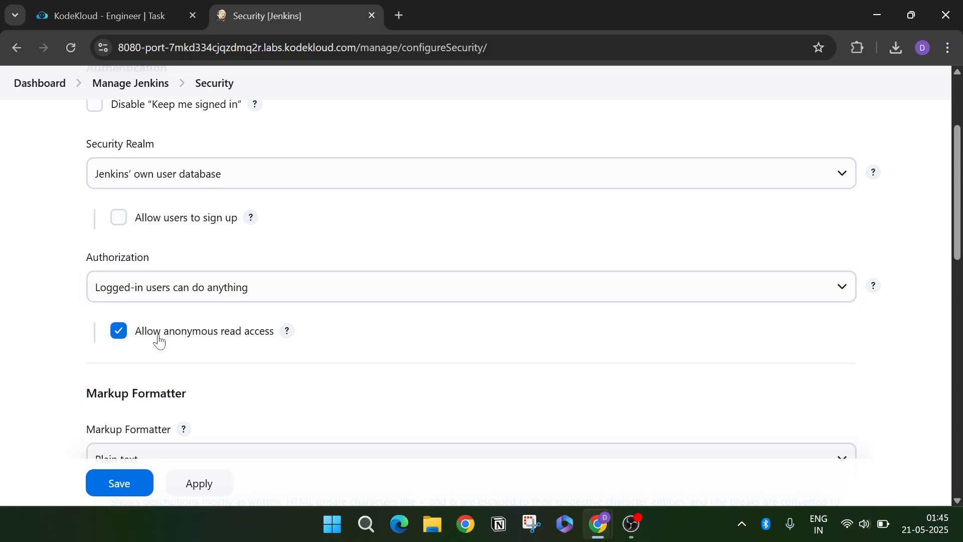
left_click(160, 341)
scroll(180, 336, "down", 10)
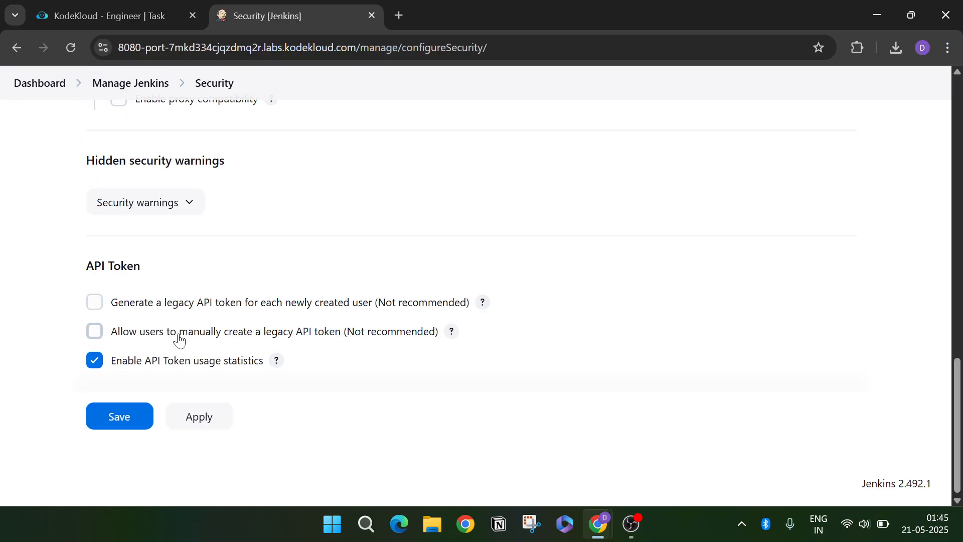
scroll(294, 379, "up", 14)
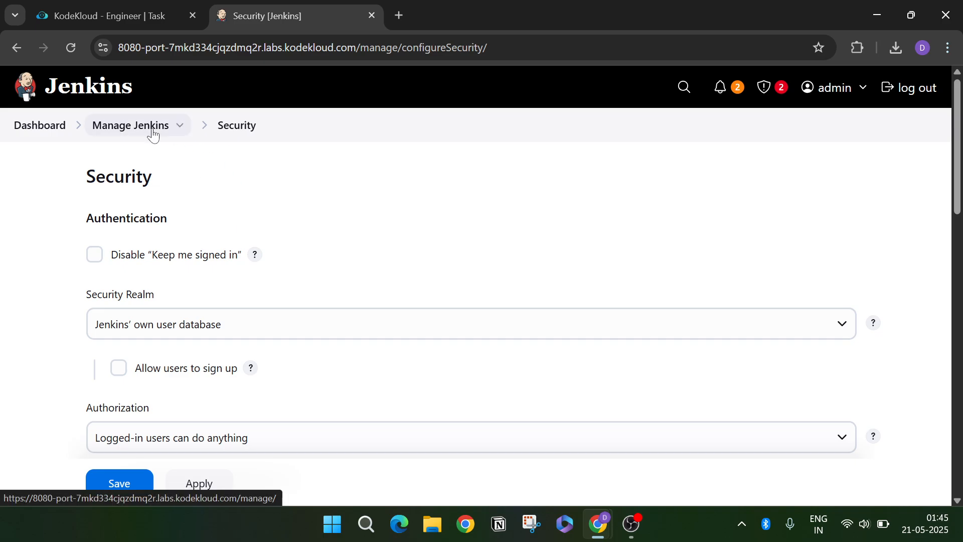
- Leave the unsaved Security page for Manage Jenkins and review its 2.492.1 security warnings
left_click(153, 134)
left_click(543, 144)
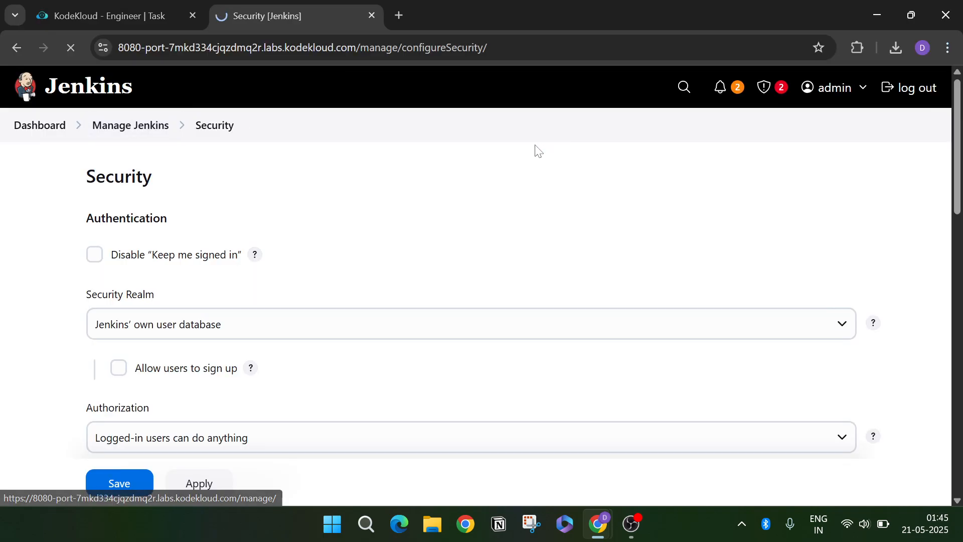
scroll(481, 258, "down", 8)
scroll(481, 259, "down", 10)
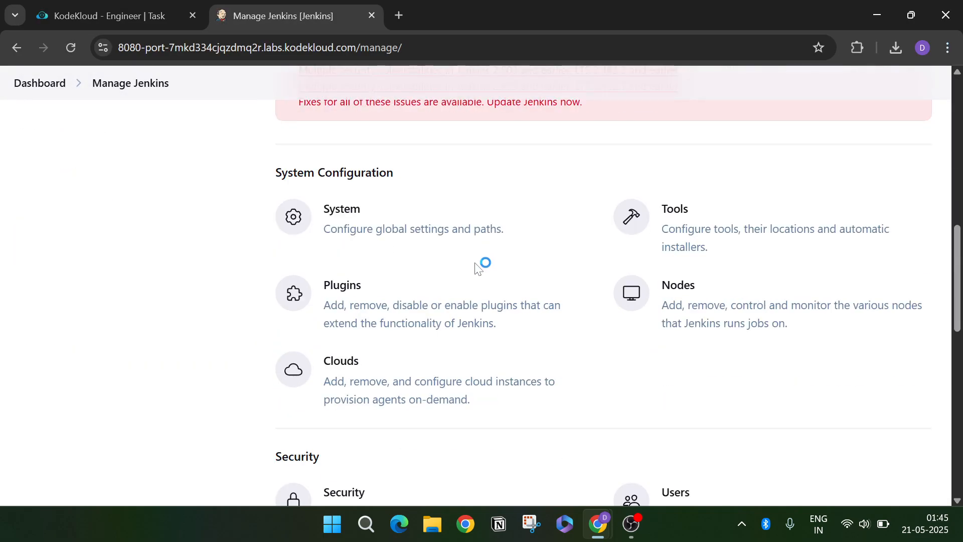
scroll(512, 297, "down", 3)
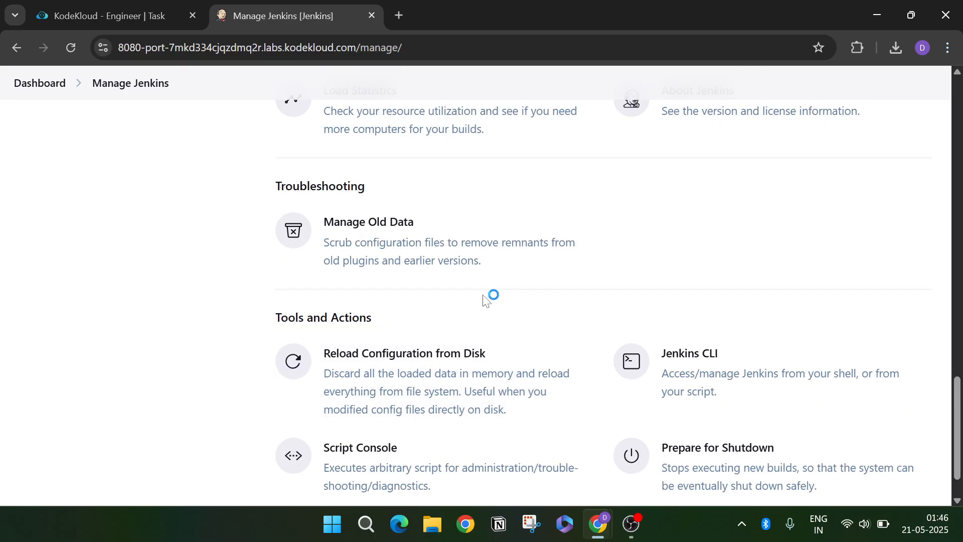
scroll(490, 295, "down", 2)
scroll(492, 293, "up", 9)
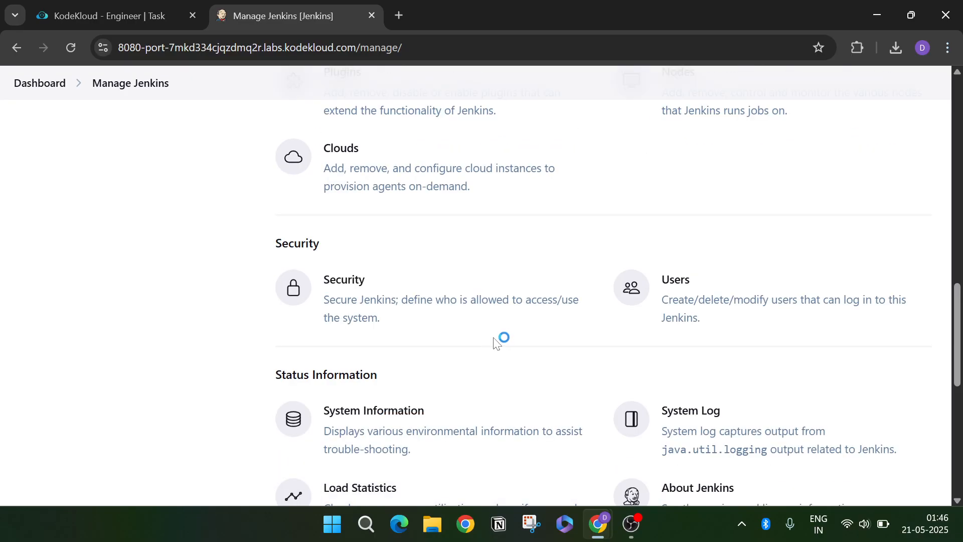
scroll(516, 351, "up", 3)
scroll(358, 332, "up", 3)
scroll(358, 331, "up", 3)
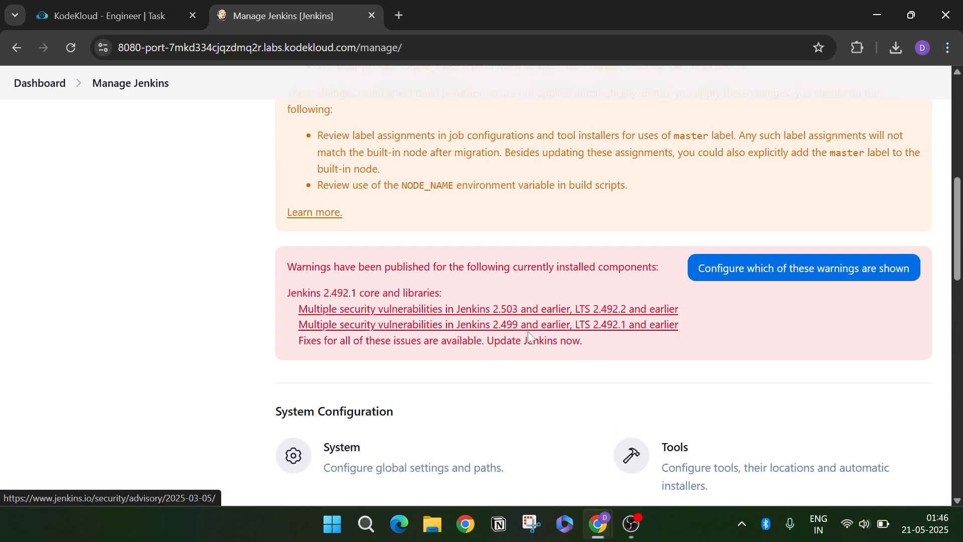
scroll(357, 331, "down", 3)
- Search Available plugins for 'Matrix' and check the Matrix Authorization Strategy documentation
left_click(386, 391)
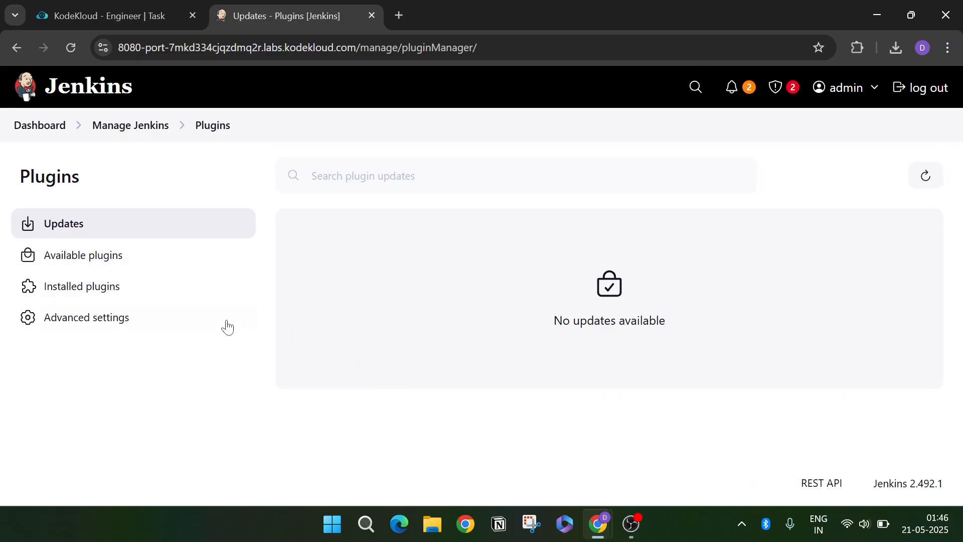
left_click(143, 297)
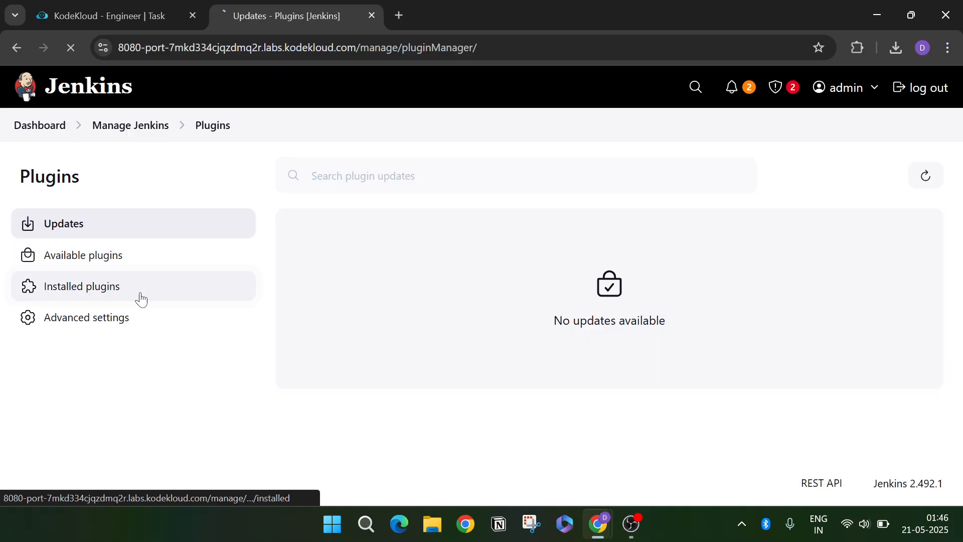
left_click(163, 262)
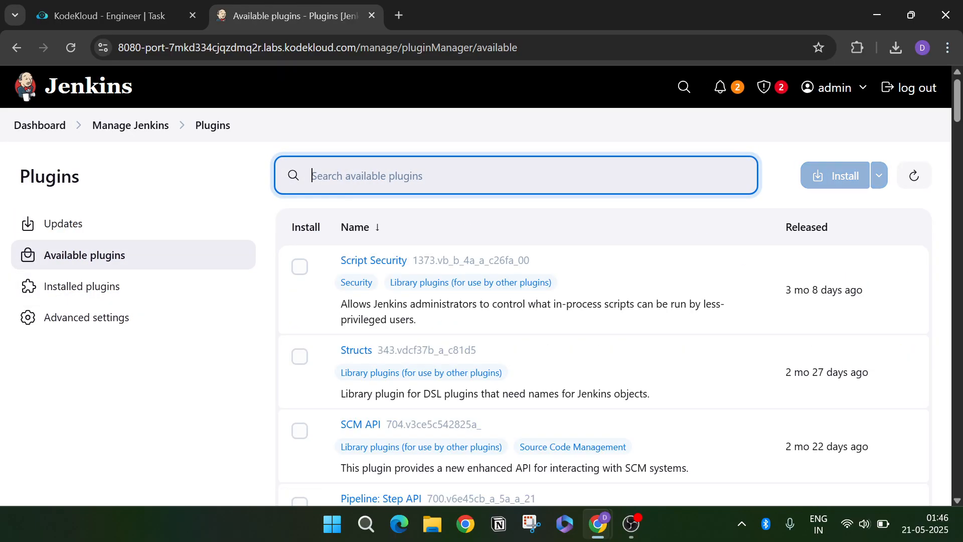
type("Matrix")
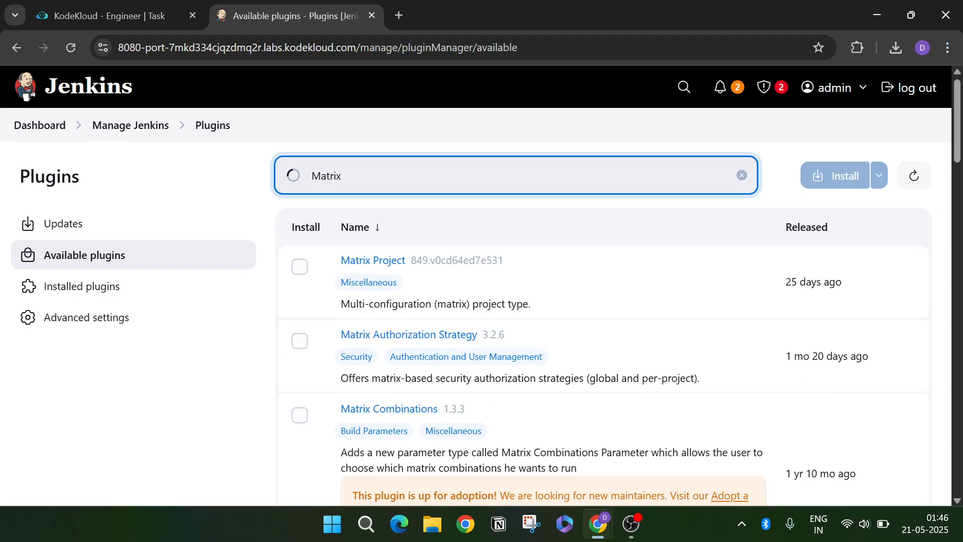
left_click(409, 336)
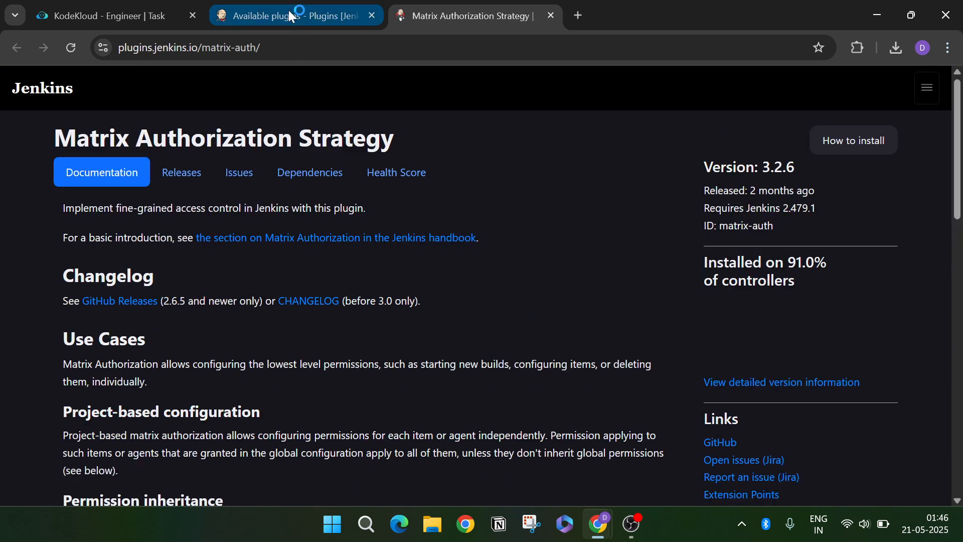
left_click(288, 11)
- Install the Matrix Authorization Strategy plugin, then return to Manage Jenkins
left_click(299, 341)
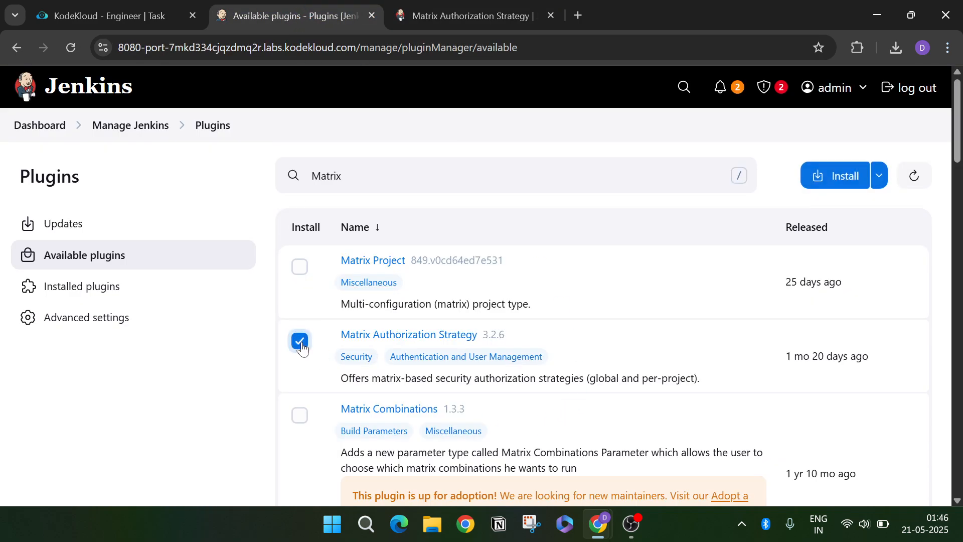
left_click(847, 183)
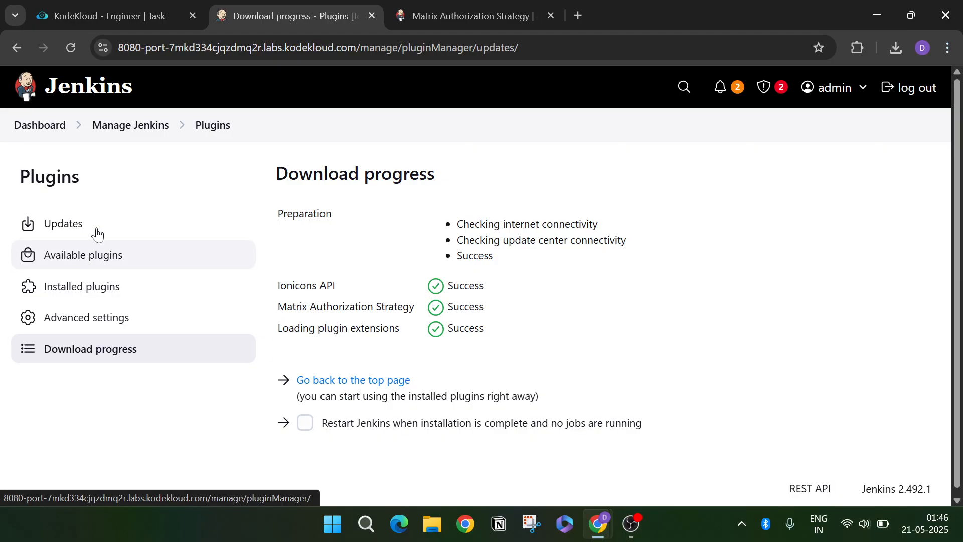
left_click(107, 135)
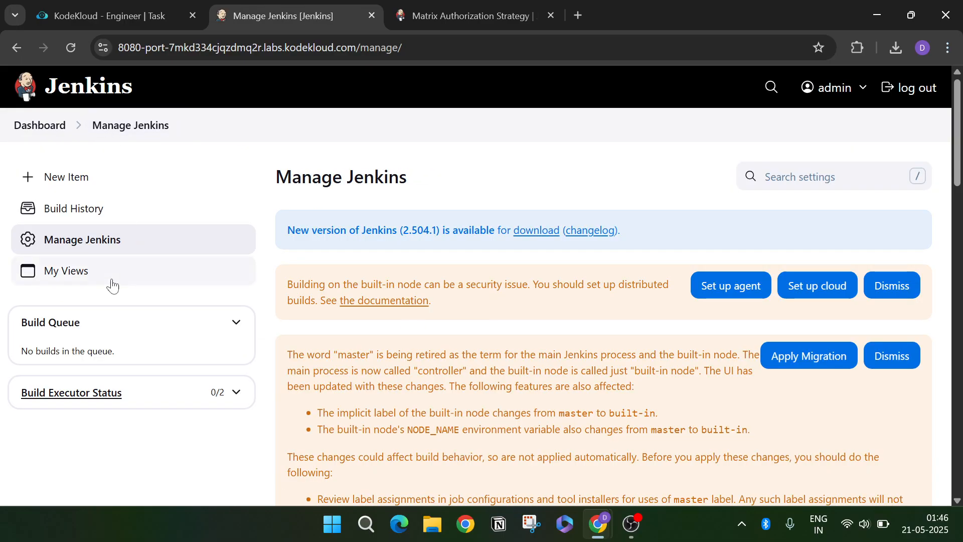
- In global Security settings, change Authorization to Project-based Matrix Authorization Strategy
scroll(424, 387, "down", 8)
scroll(451, 389, "down", 1)
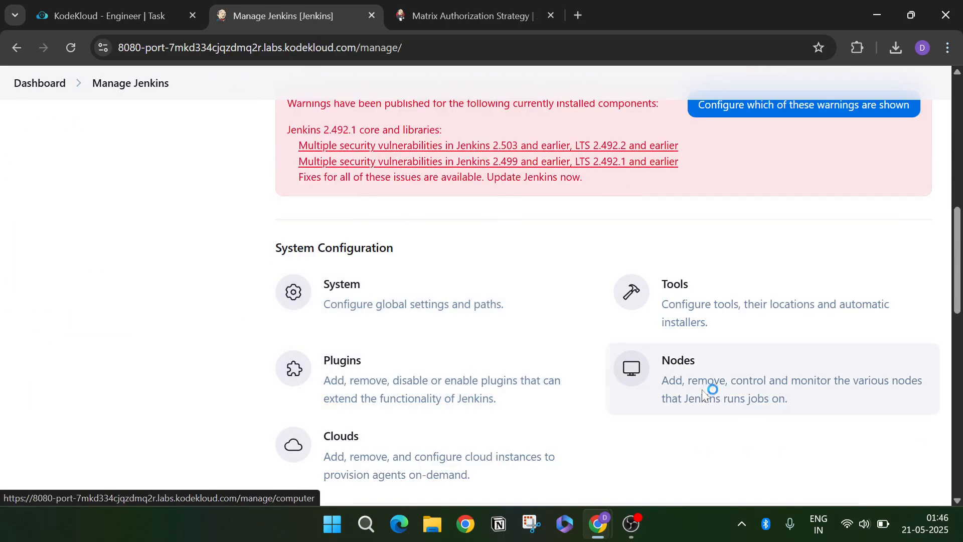
scroll(703, 394, "down", 4)
left_click(402, 295)
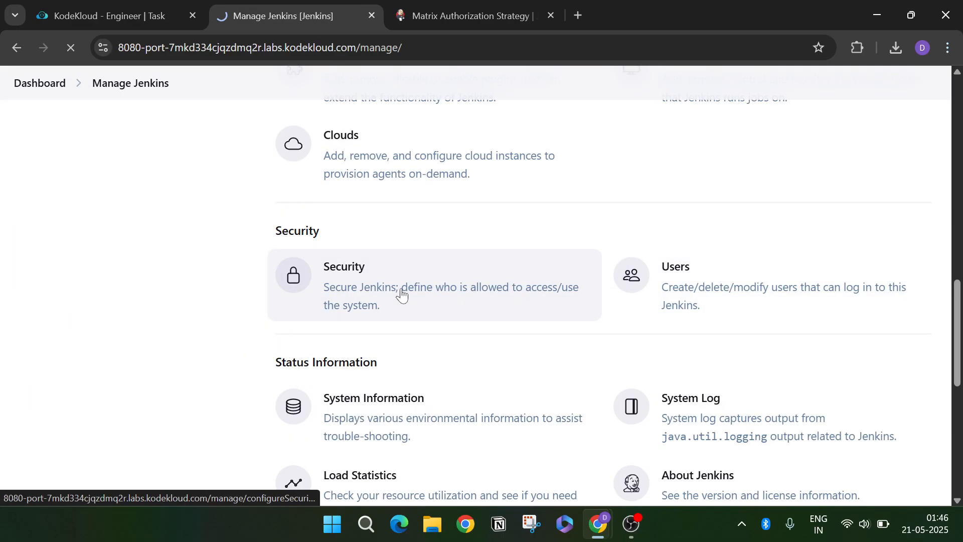
scroll(396, 306, "down", 3)
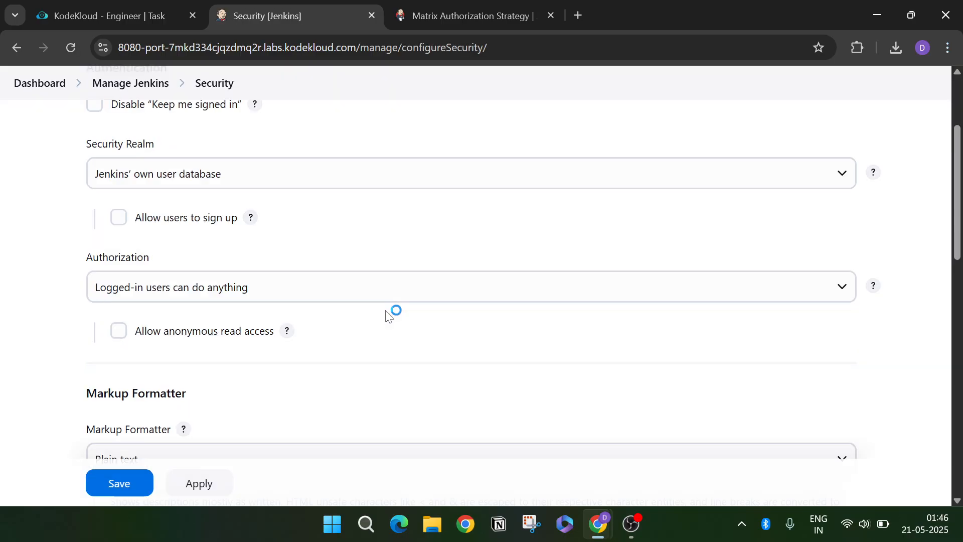
left_click(296, 295)
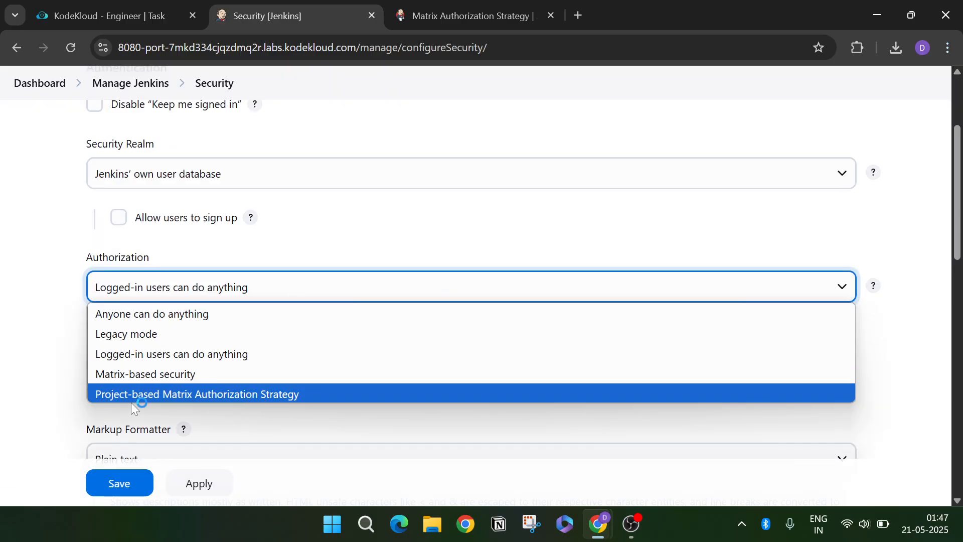
left_click(216, 395)
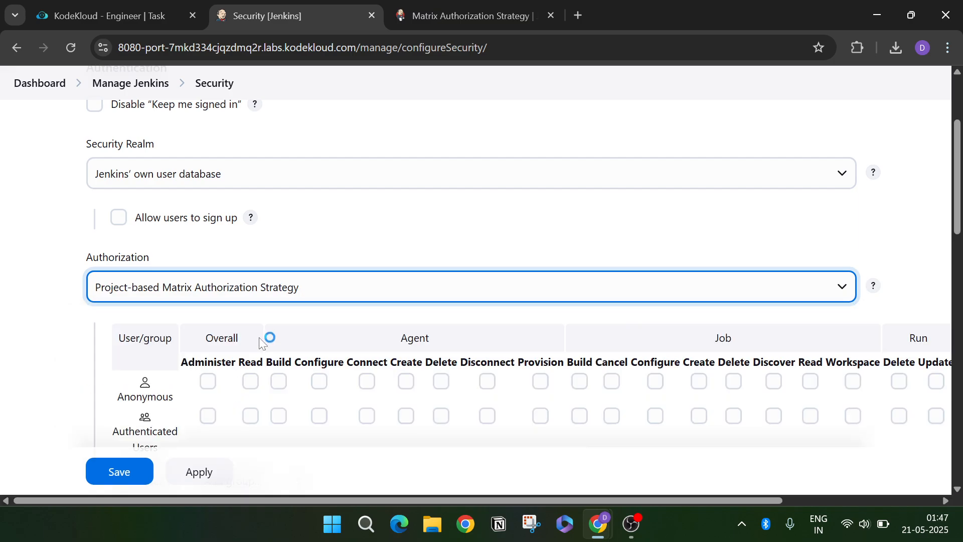
left_click(149, 14)
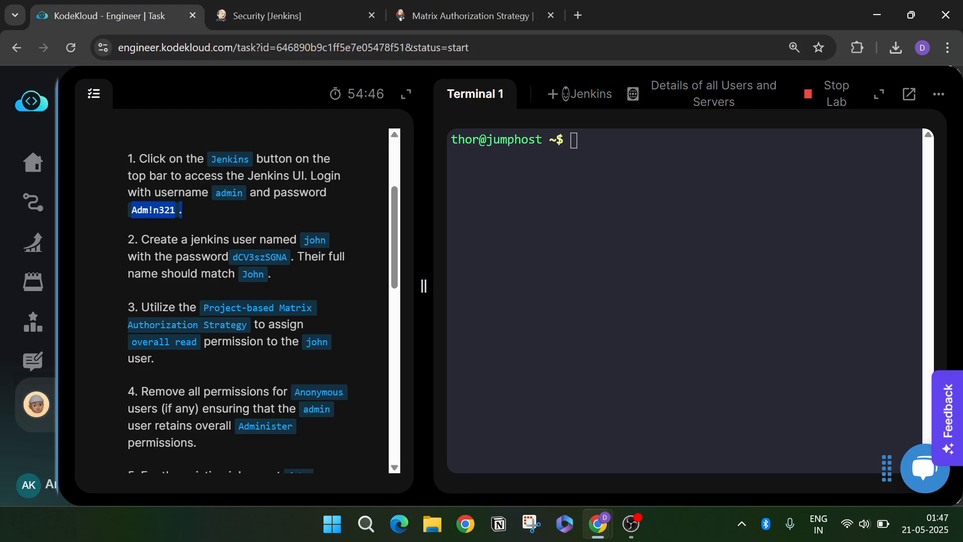
left_click_drag(204, 308, 243, 326)
left_click(242, 326)
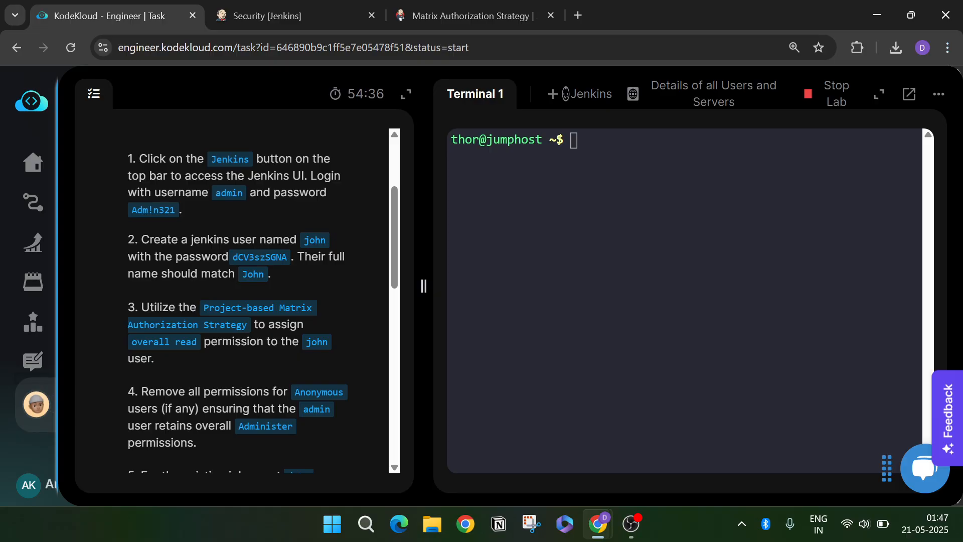
left_click(297, 15)
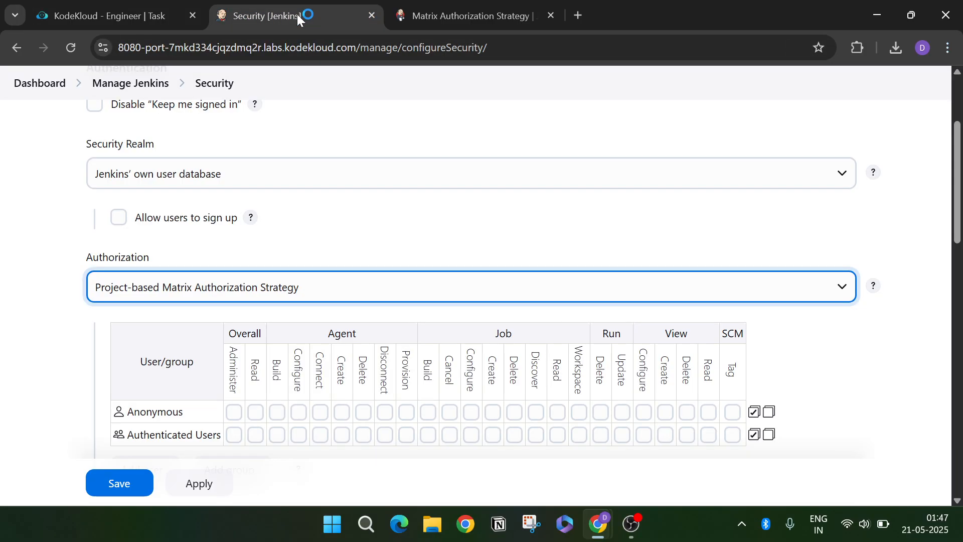
- Add a user row with a partial user ID, which Jenkins flags as 'User not found'
scroll(303, 143, "down", 2)
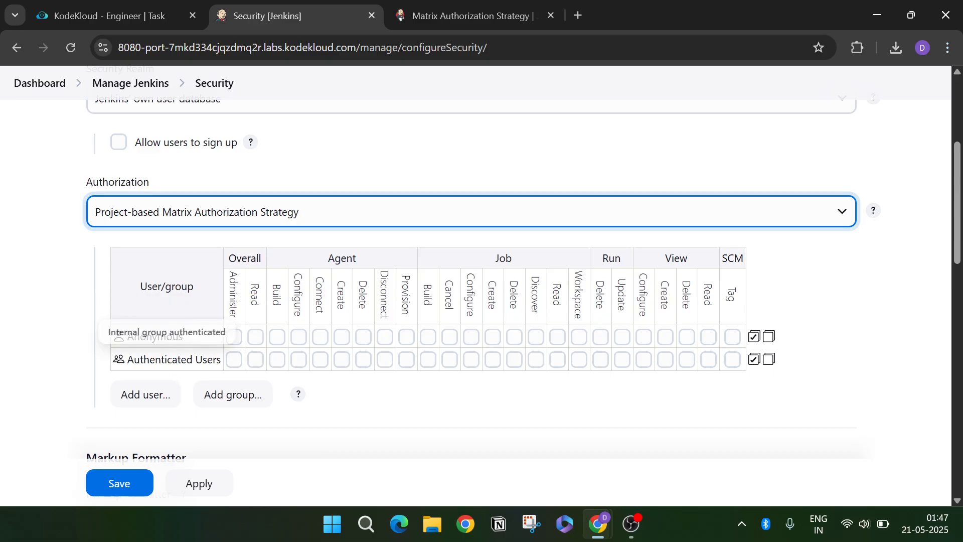
left_click(157, 392)
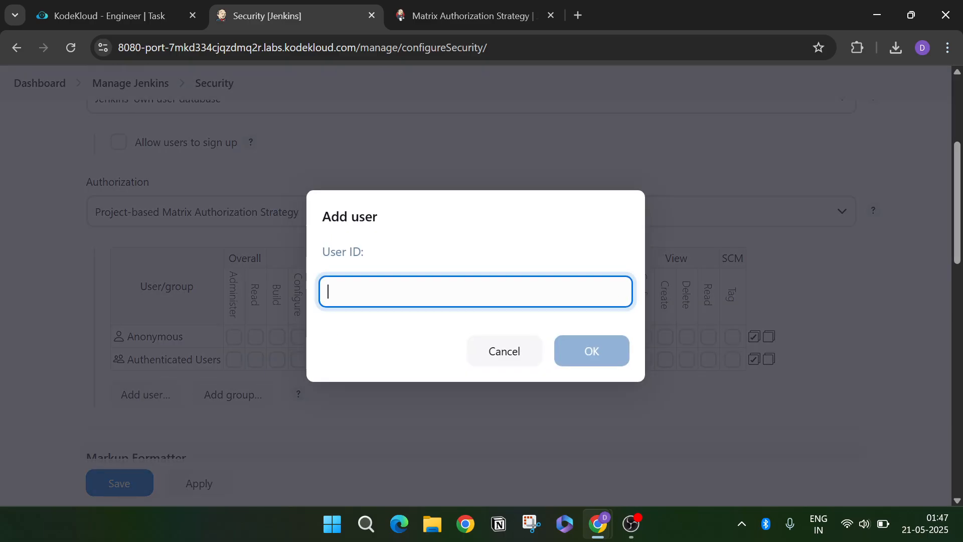
type("ammar")
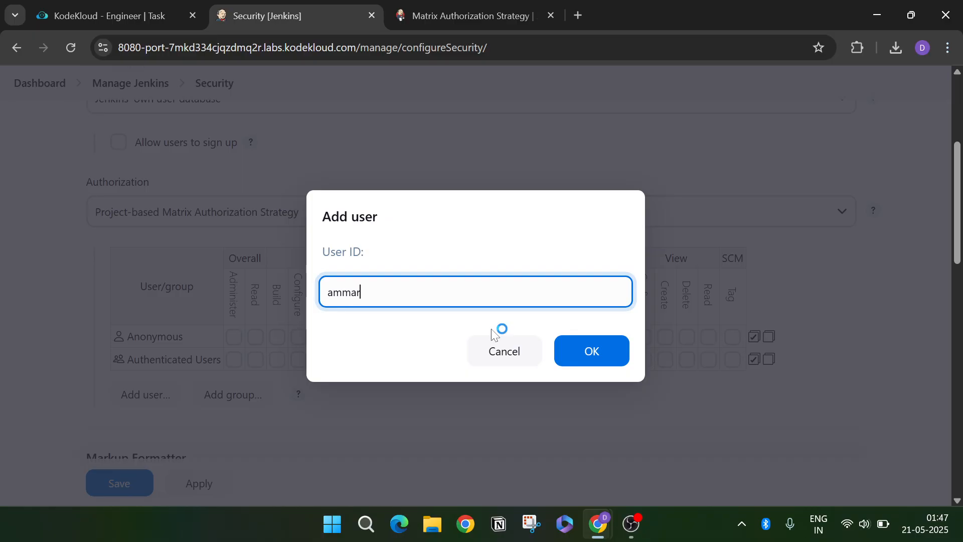
left_click(591, 355)
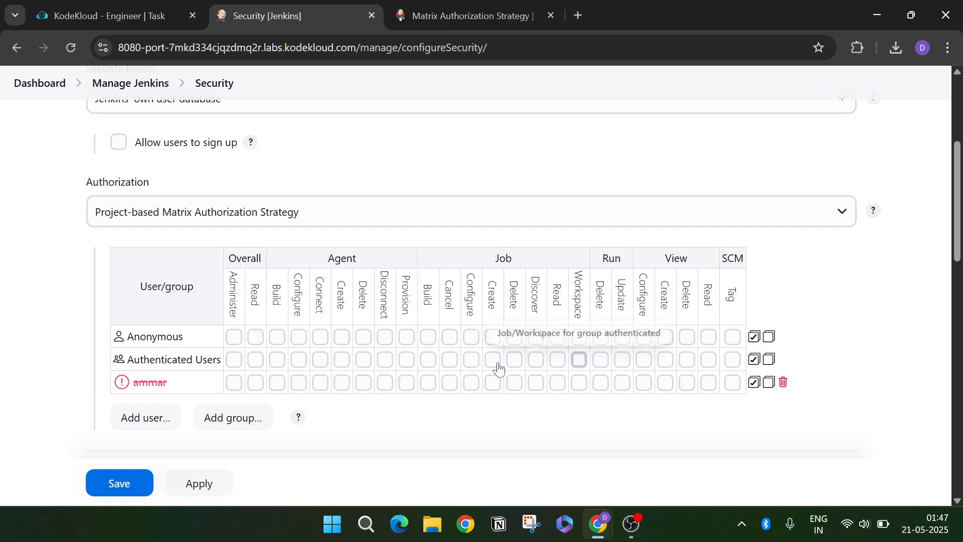
- Bring up the Add user prompt again and cancel it without adding anyone
mouse_move(172, 387)
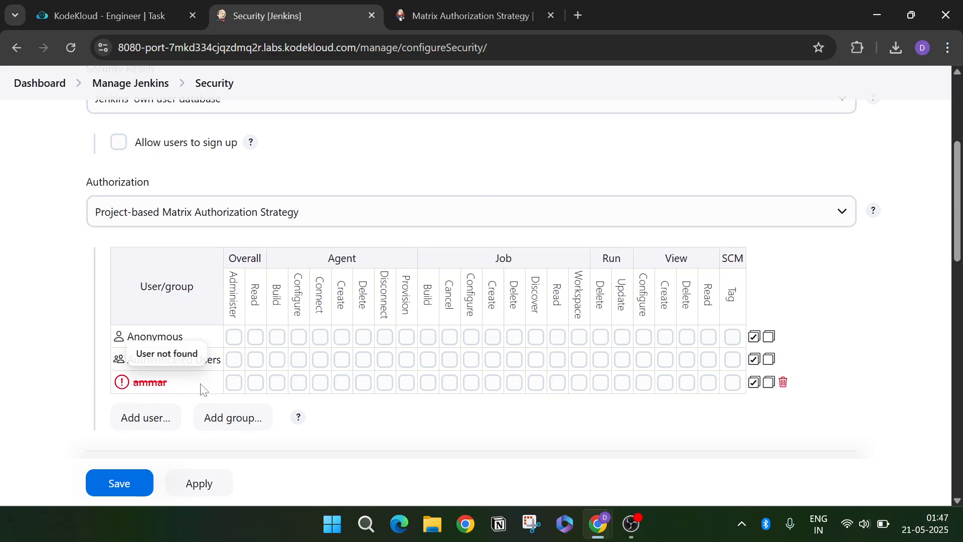
scroll(176, 396, "down", 1)
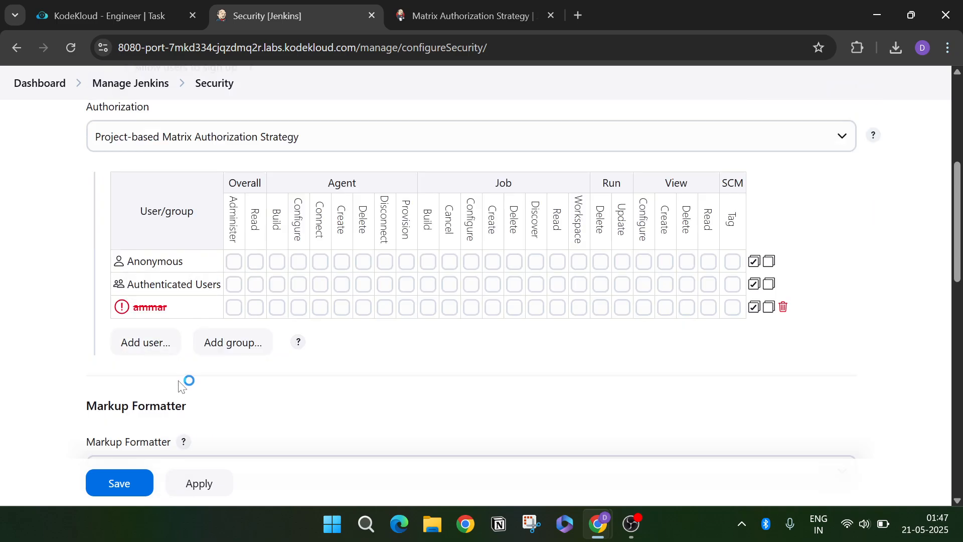
scroll(181, 381, "down", 1)
scroll(170, 358, "up", 1)
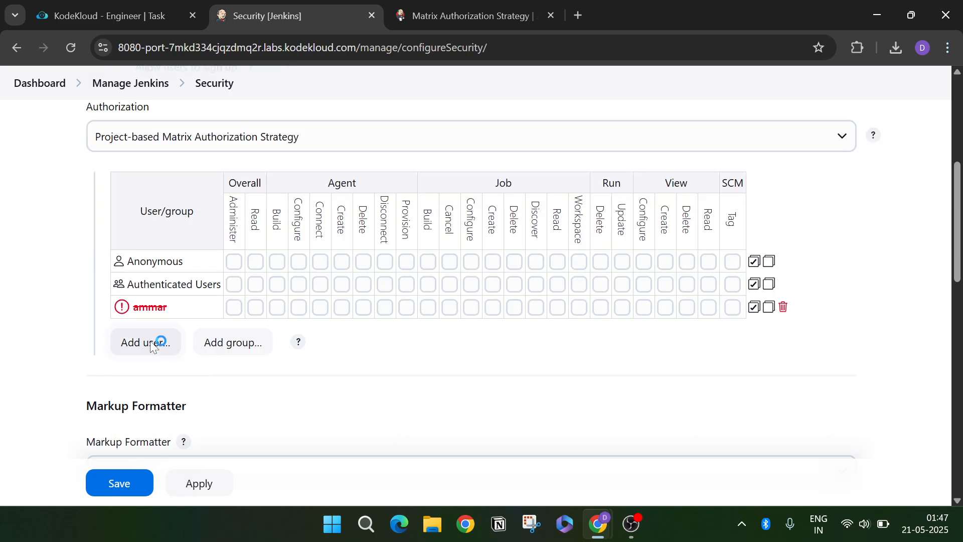
left_click(150, 342)
left_click(523, 358)
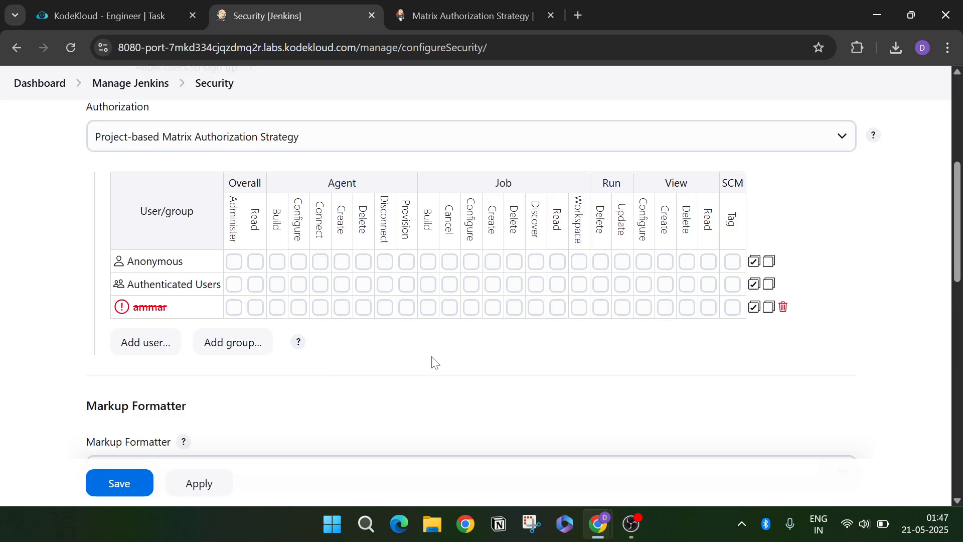
- Reopen the Add user prompt and clear the partly typed user ID
scroll(291, 371, "up", 1)
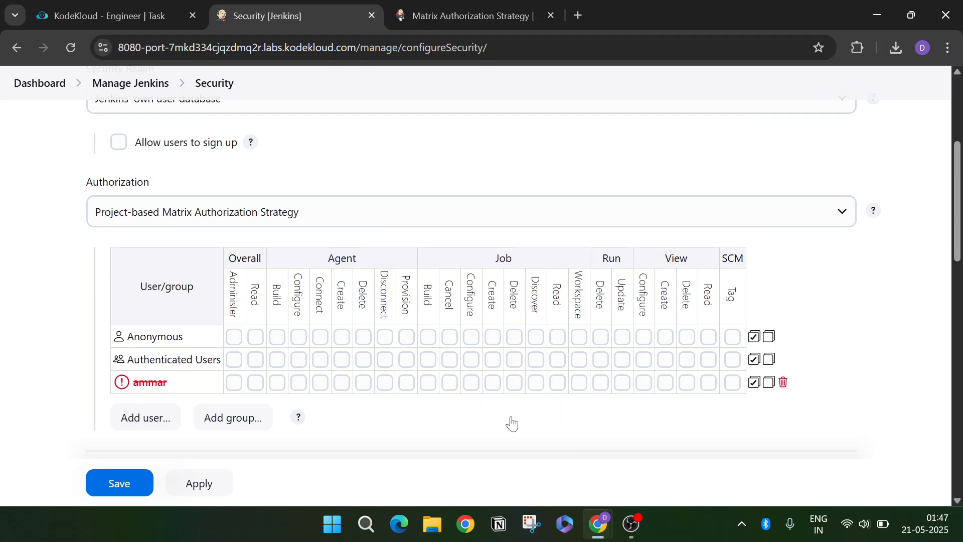
scroll(441, 409, "up", 3)
scroll(286, 415, "down", 2)
scroll(286, 415, "down", 3)
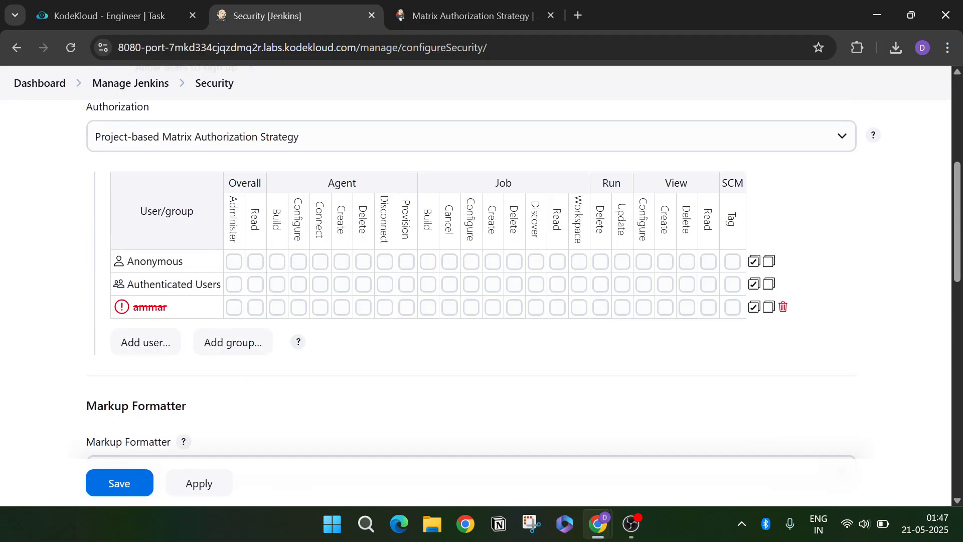
left_click(164, 356)
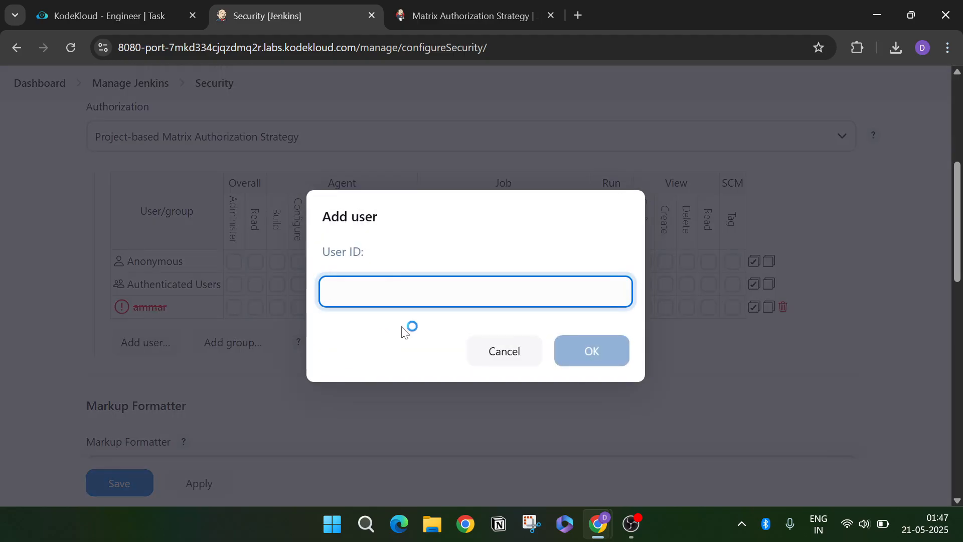
type("Amm")
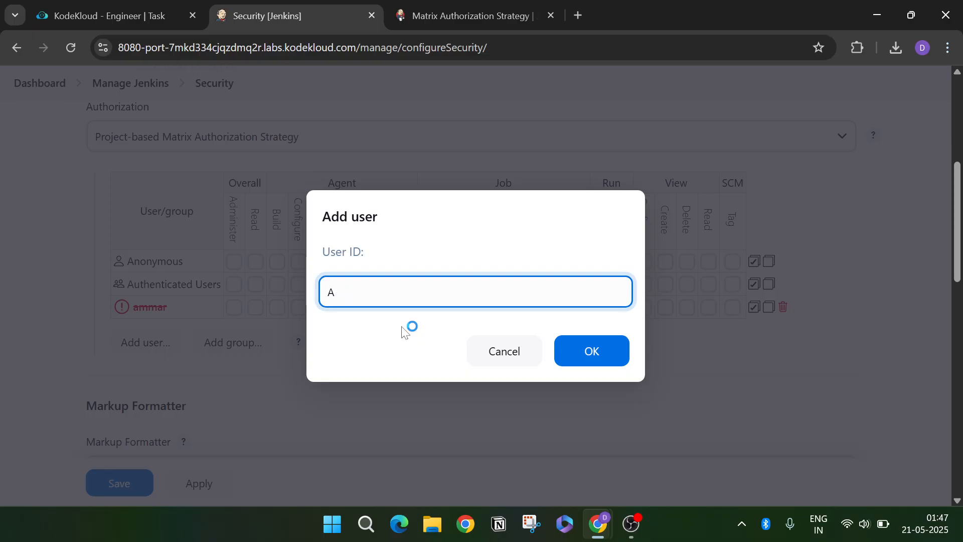
key("BackSpace")
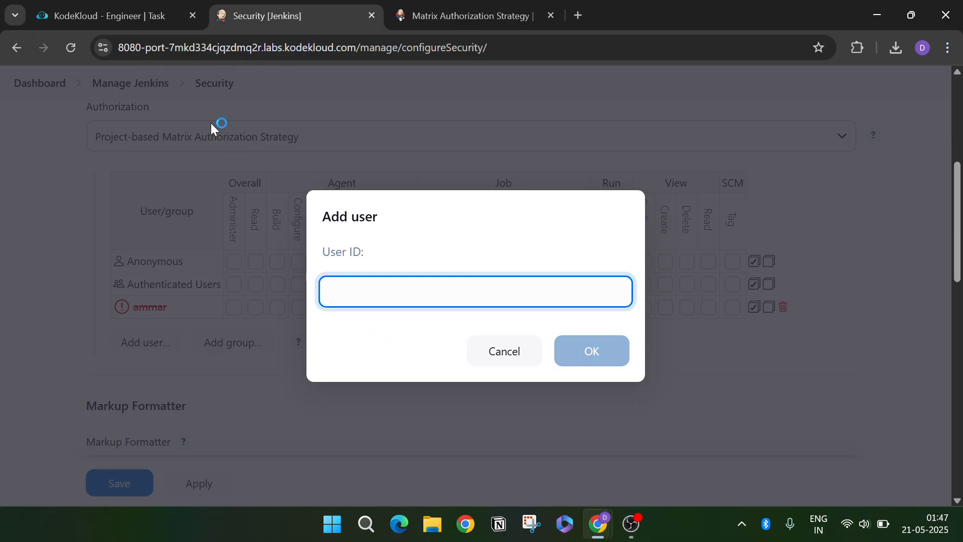
- Add the user named in the task instructions to the permission matrix
left_click(143, 13)
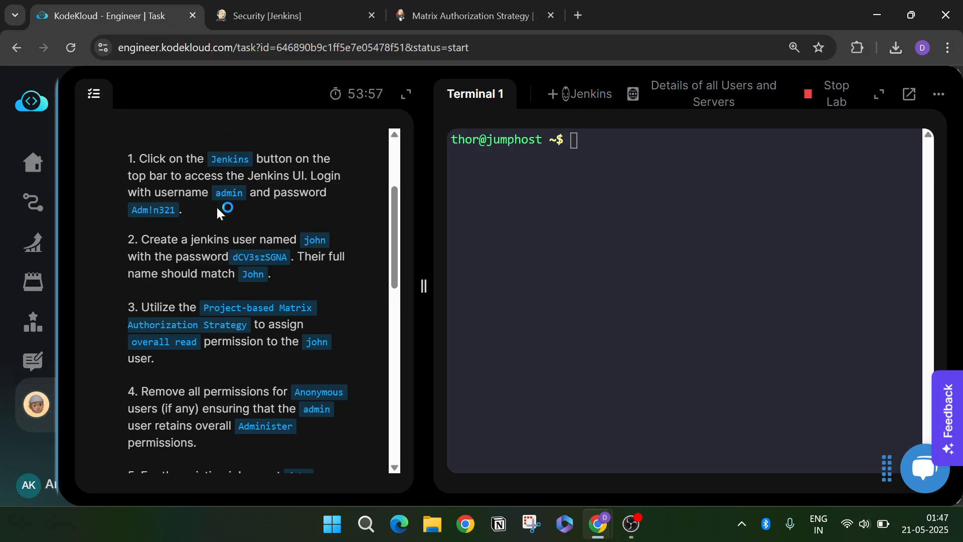
double_click(253, 274)
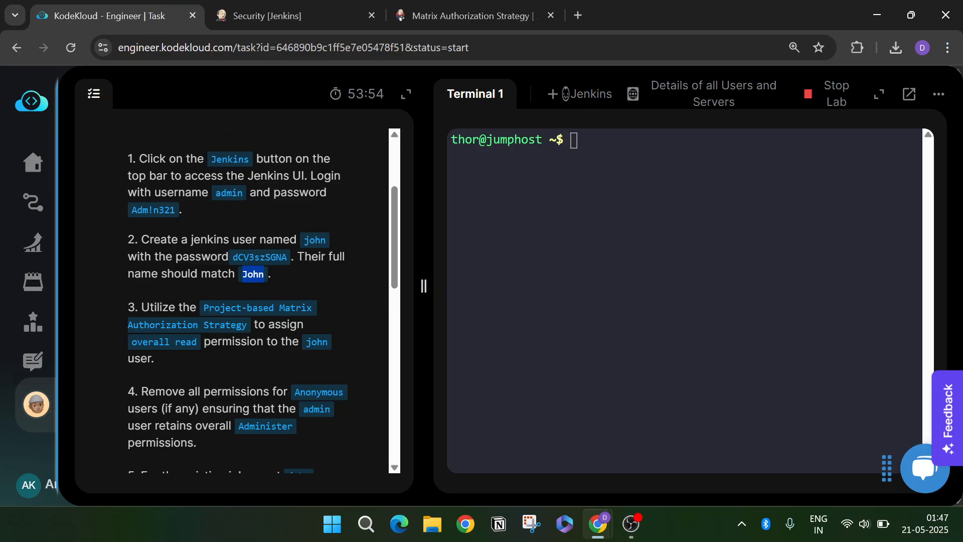
left_click(288, 14)
type("john")
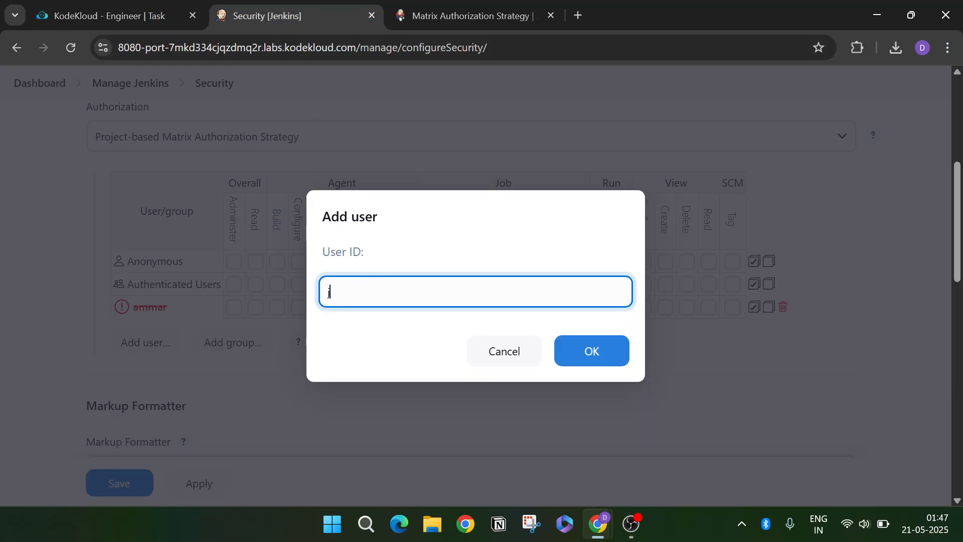
left_click(607, 369)
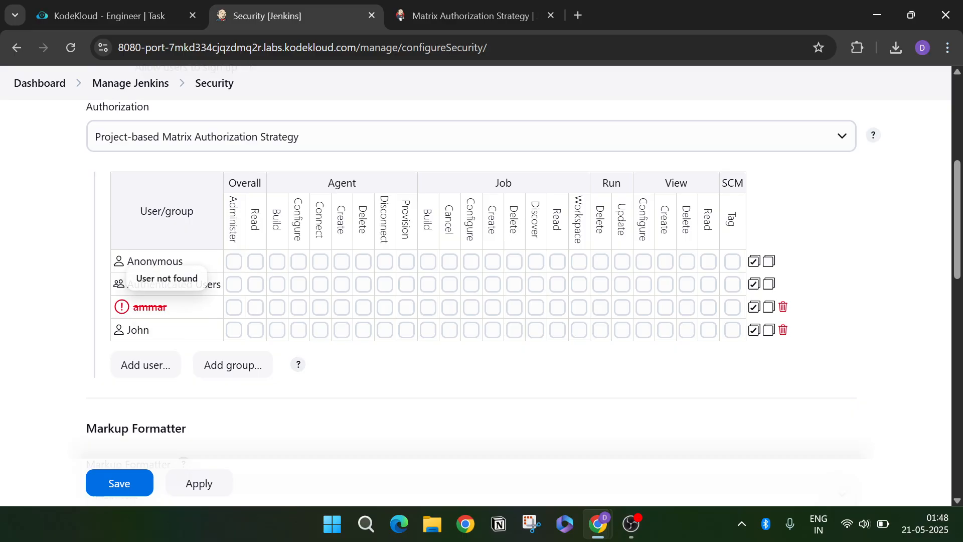
- Delete the unknown user's row and tick Overall/Read for the new user
left_click(784, 308)
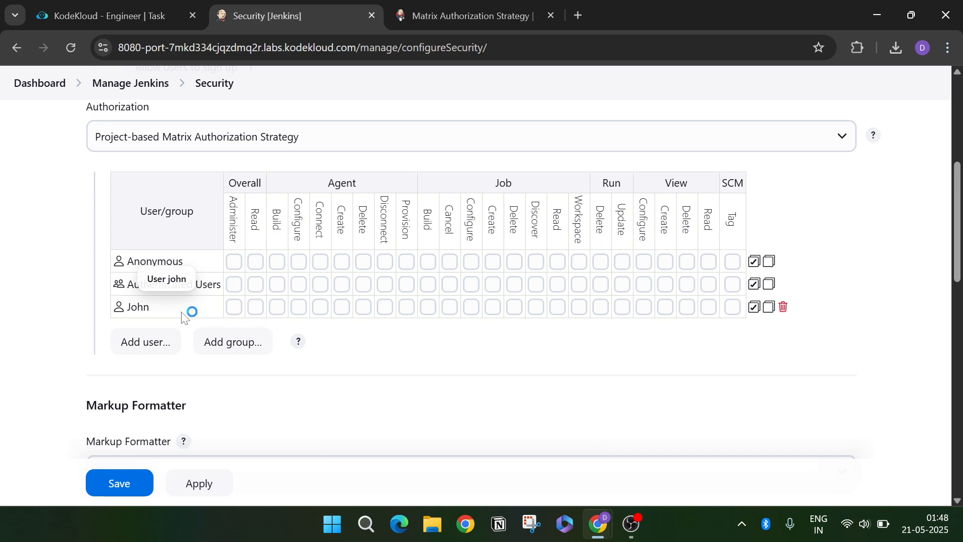
left_click(256, 309)
left_click(113, 26)
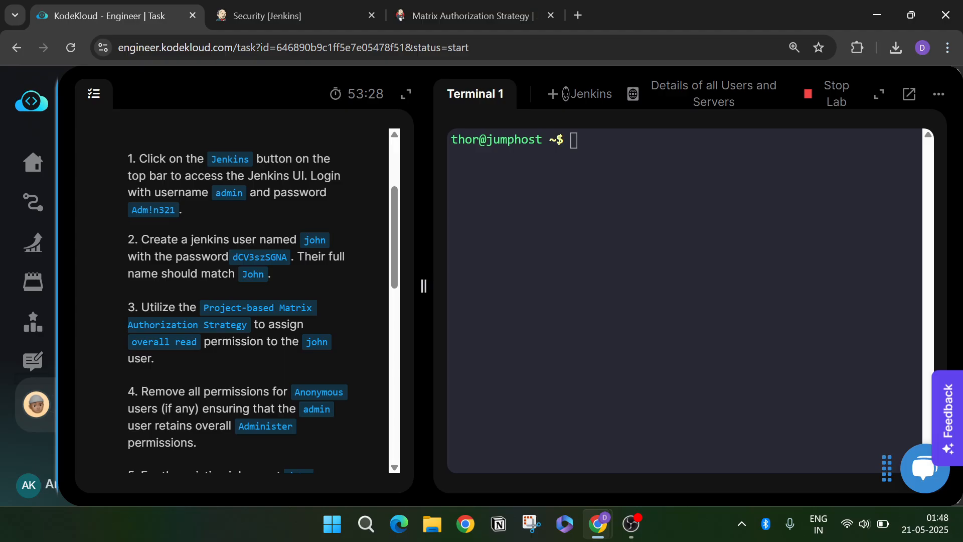
left_click(272, 14)
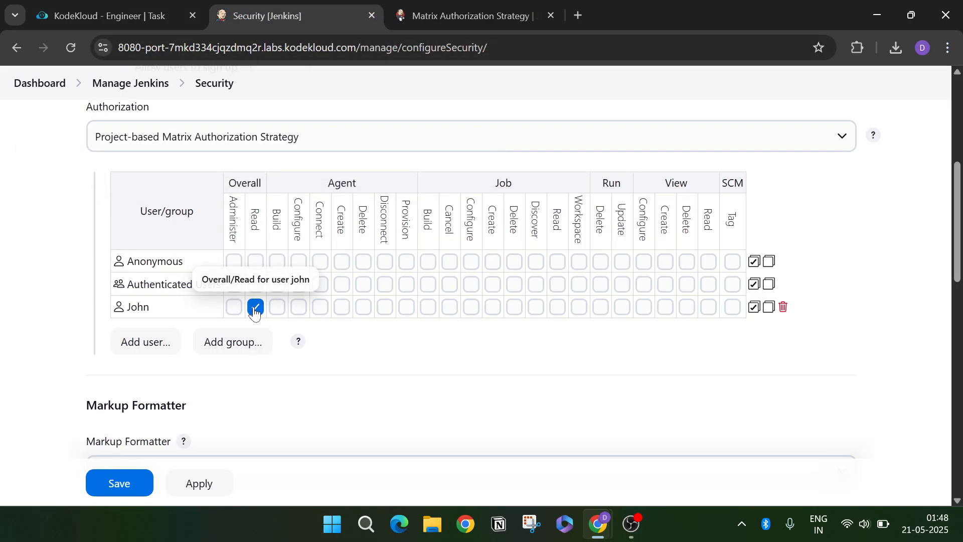
- Save the global security configuration with the new matrix
scroll(213, 389, "down", 5)
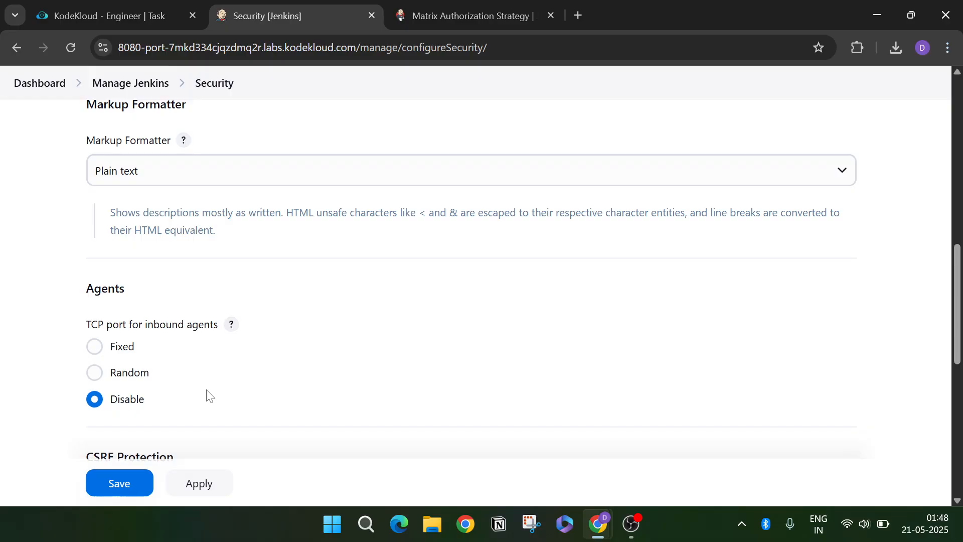
scroll(210, 396, "down", 8)
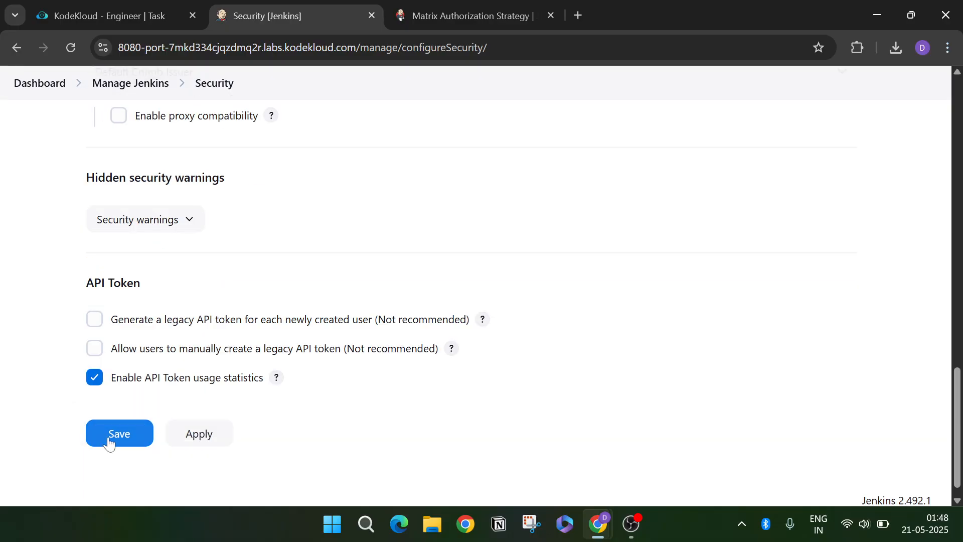
left_click(109, 441)
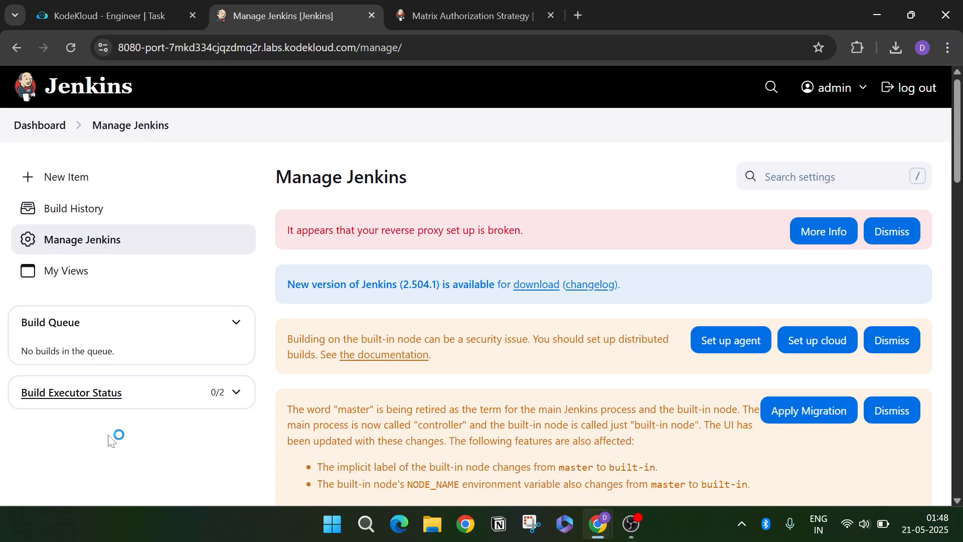
- Reopen Security to verify admin has Administer and the user has Overall/Read, then save again
scroll(285, 392, "down", 8)
scroll(524, 407, "down", 6)
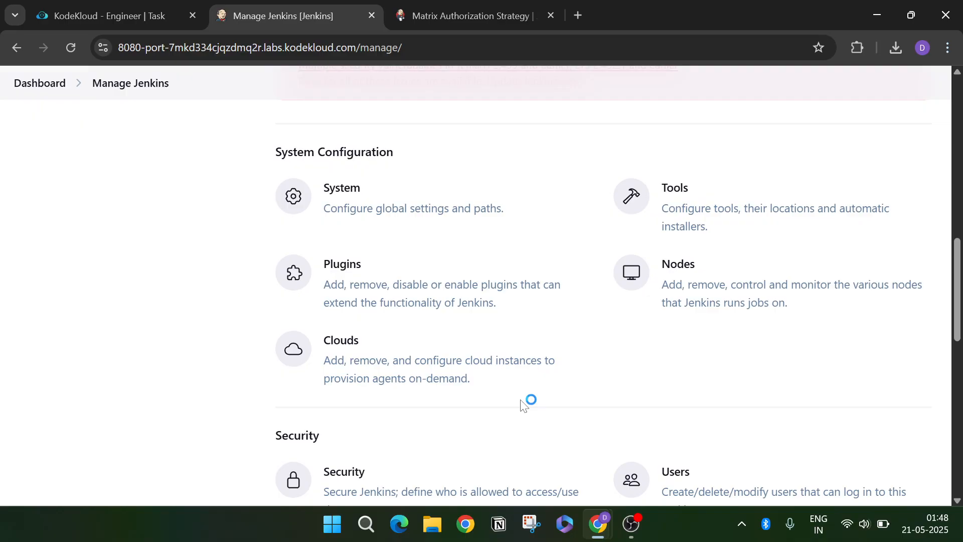
left_click(540, 426)
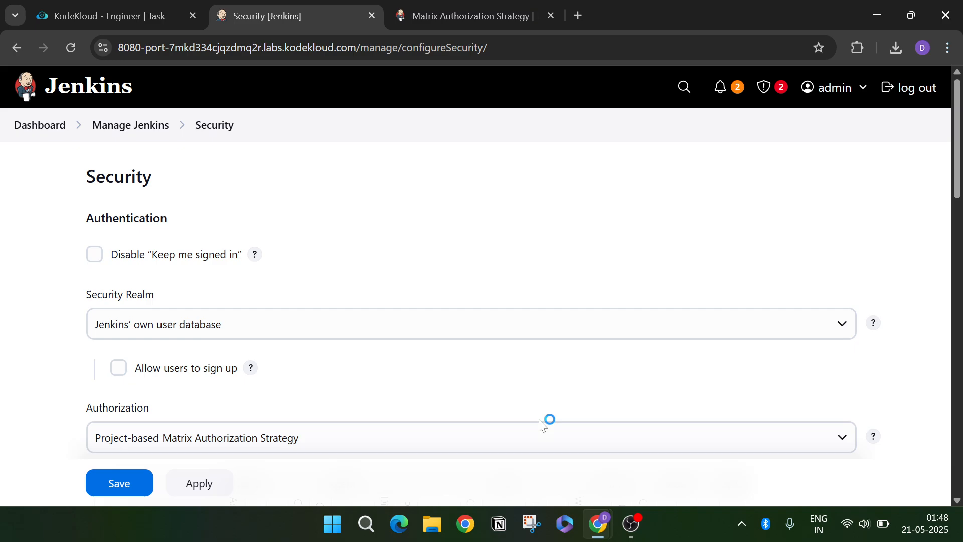
scroll(321, 381, "down", 6)
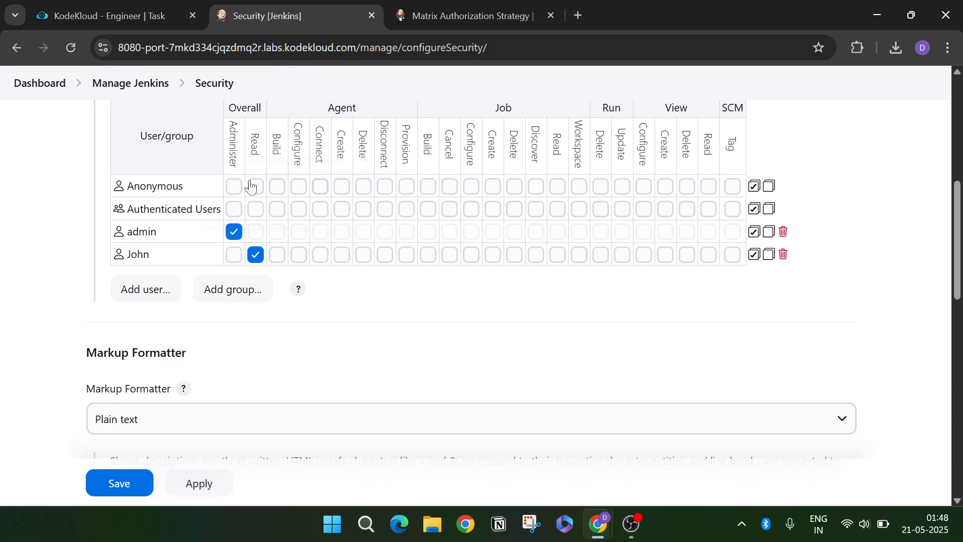
left_click(120, 484)
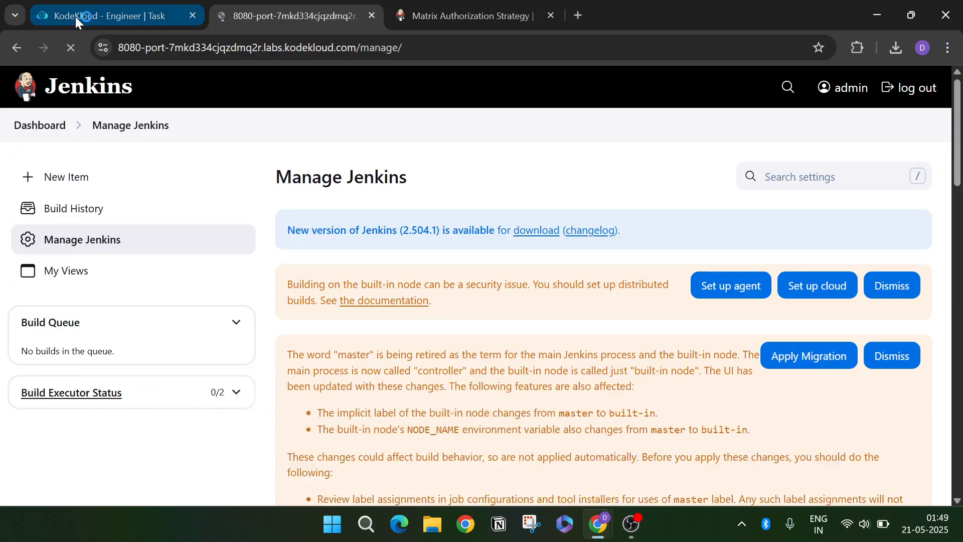
left_click(75, 17)
scroll(184, 341, "down", 2)
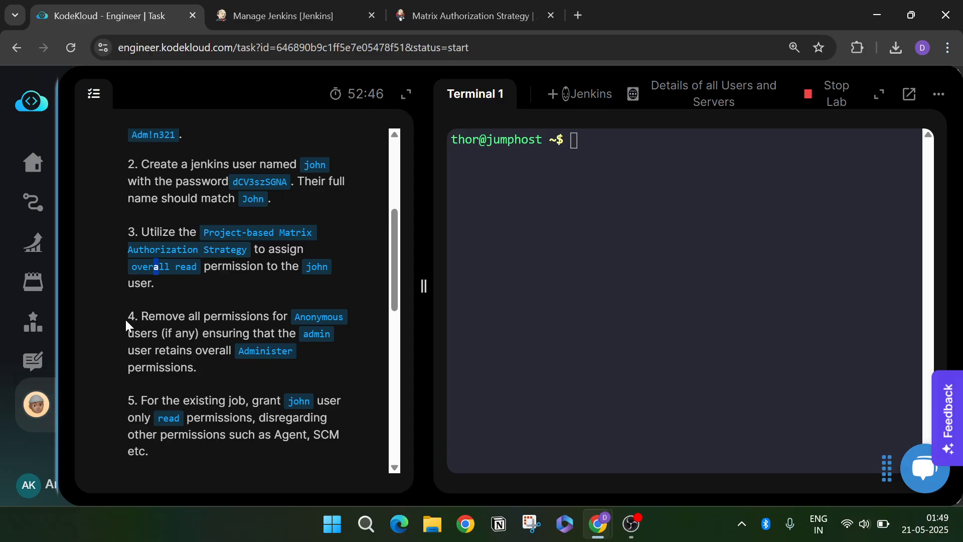
left_click_drag(134, 318, 333, 322)
left_click(340, 321)
left_click_drag(162, 334, 216, 351)
left_click(210, 335)
left_click(251, 361)
scroll(246, 359, "down", 1)
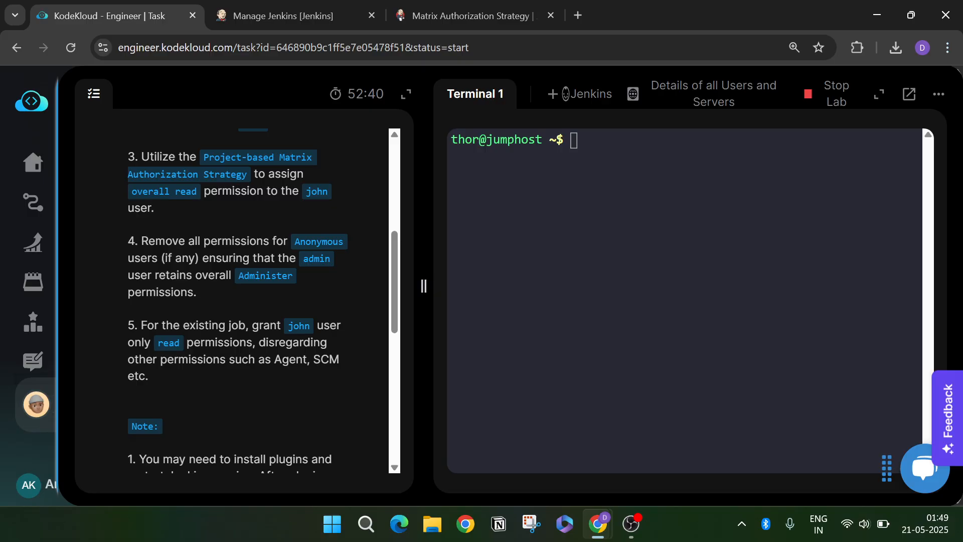
left_click_drag(140, 325, 333, 326)
left_click(254, 351)
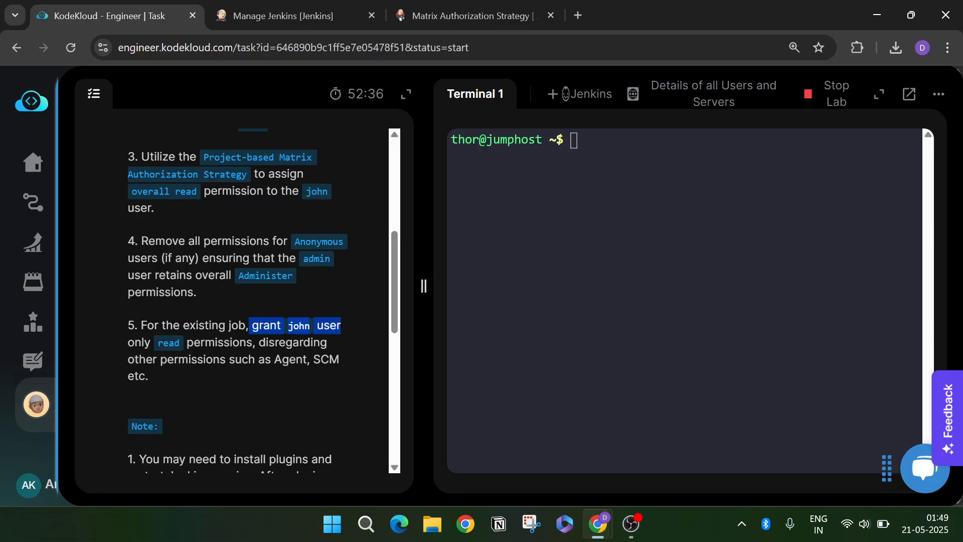
left_click(339, 335)
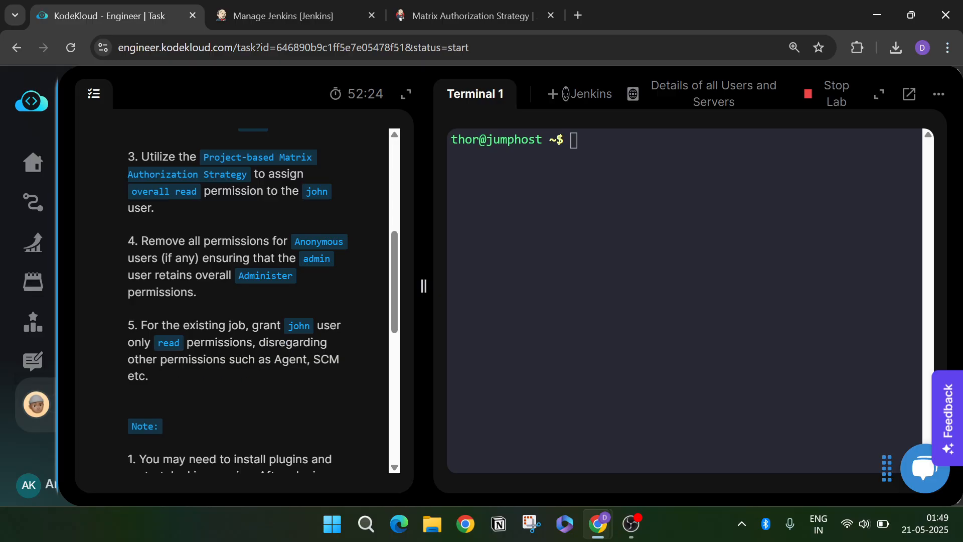
scroll(150, 383, "down", 1)
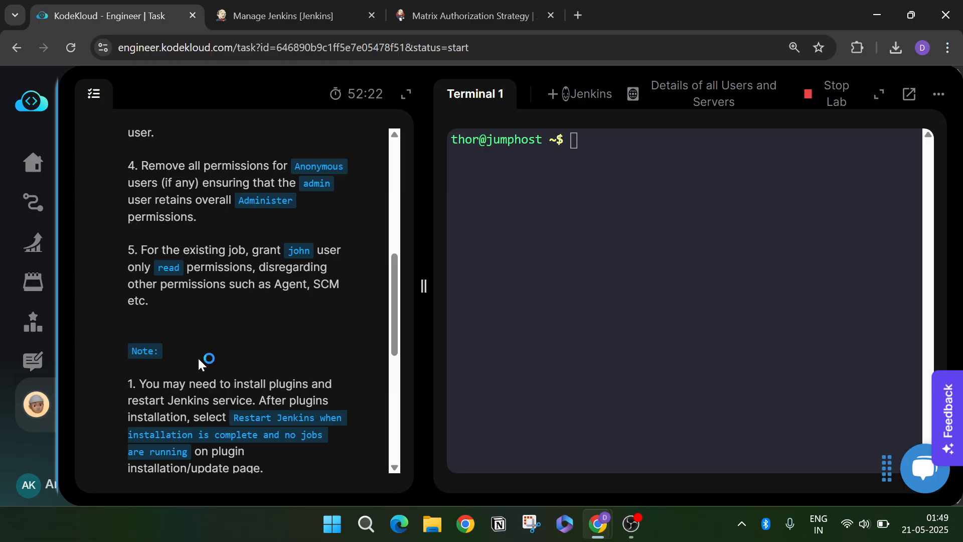
scroll(211, 364, "down", 1)
scroll(225, 366, "up", 2)
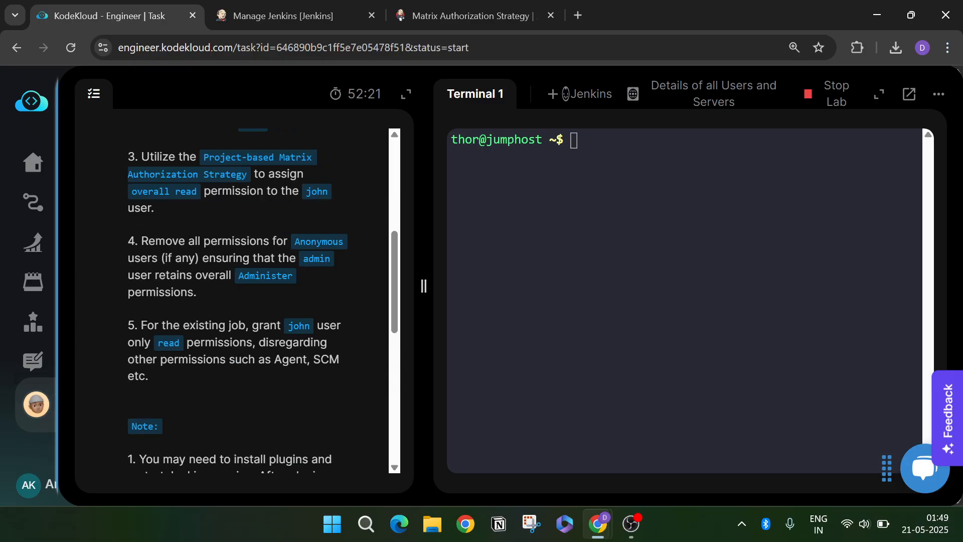
- Go from the Jenkins dashboard to the Helloworld job's Configure page
left_click(314, 13)
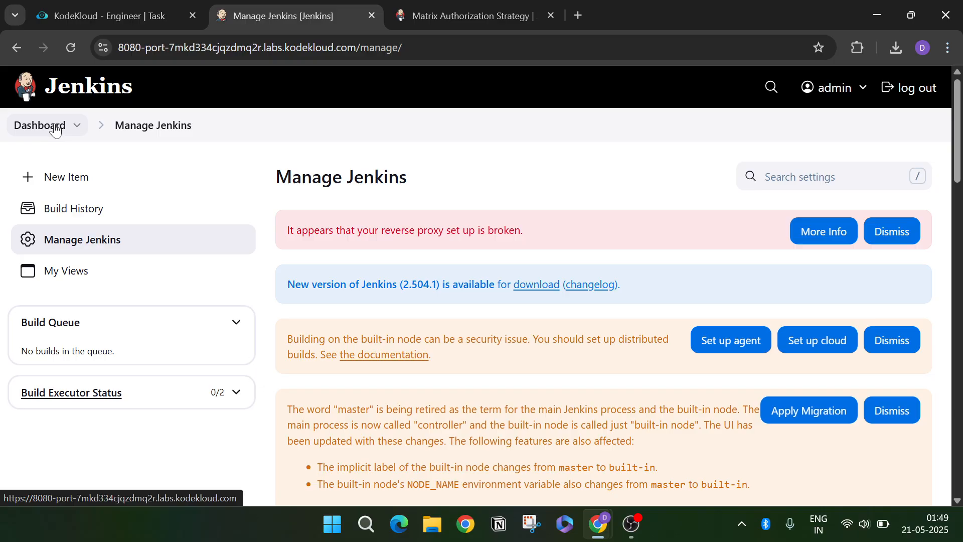
left_click(27, 129)
left_click(419, 298)
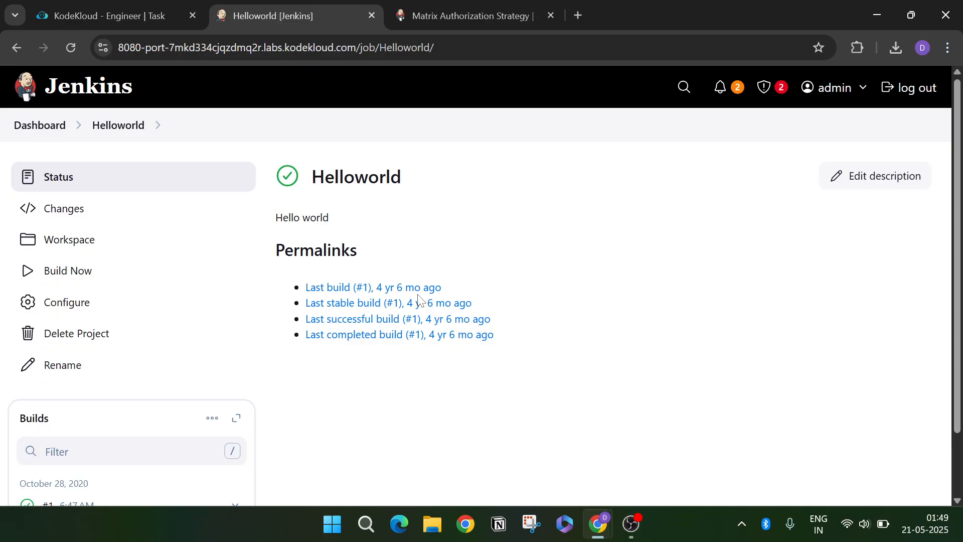
left_click(150, 308)
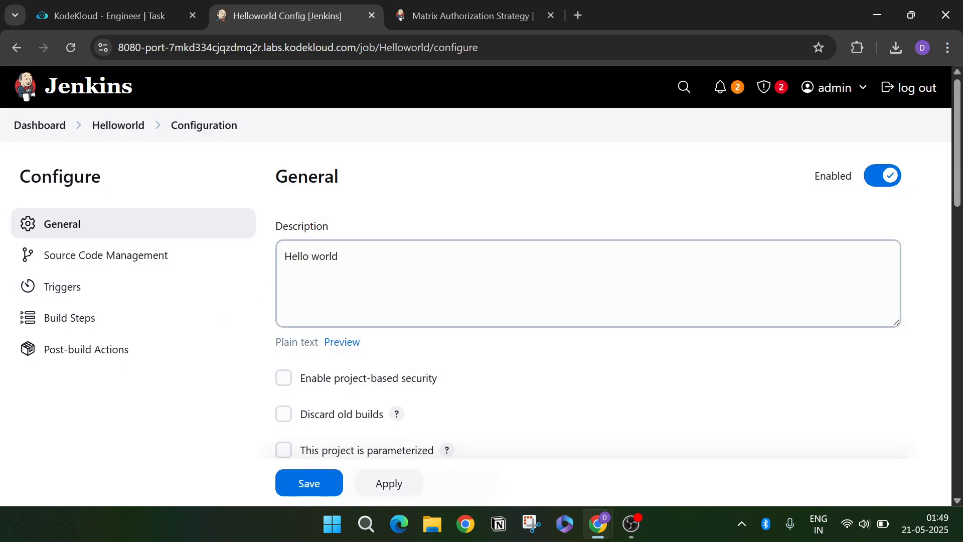
- Expand the Advanced options under General on the Helloworld configuration page
scroll(394, 310, "down", 7)
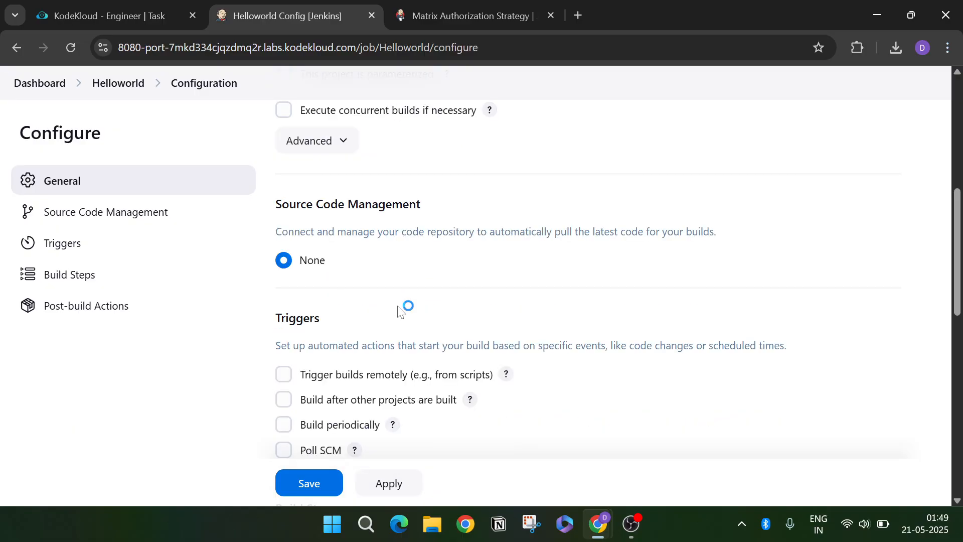
scroll(398, 310, "down", 9)
scroll(400, 310, "down", 3)
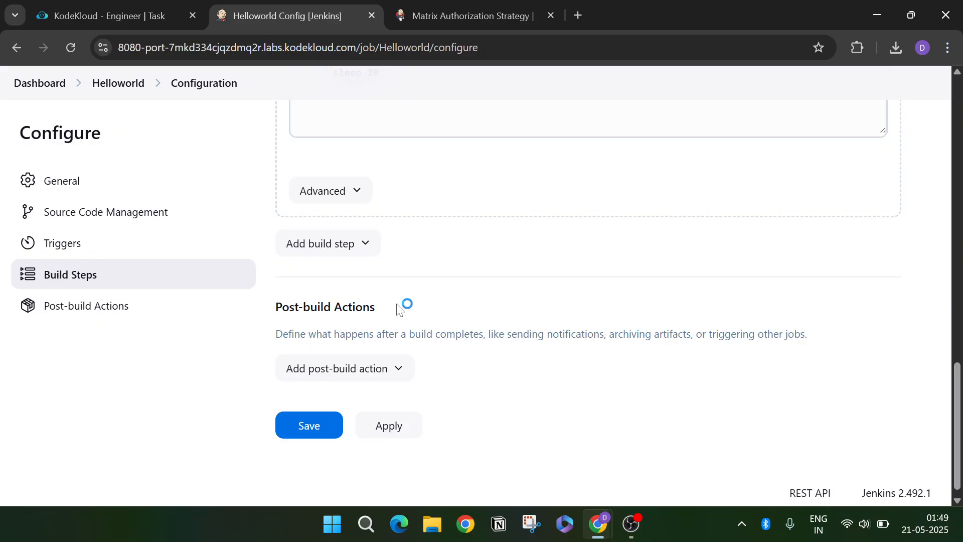
scroll(400, 309, "up", 15)
scroll(399, 309, "up", 5)
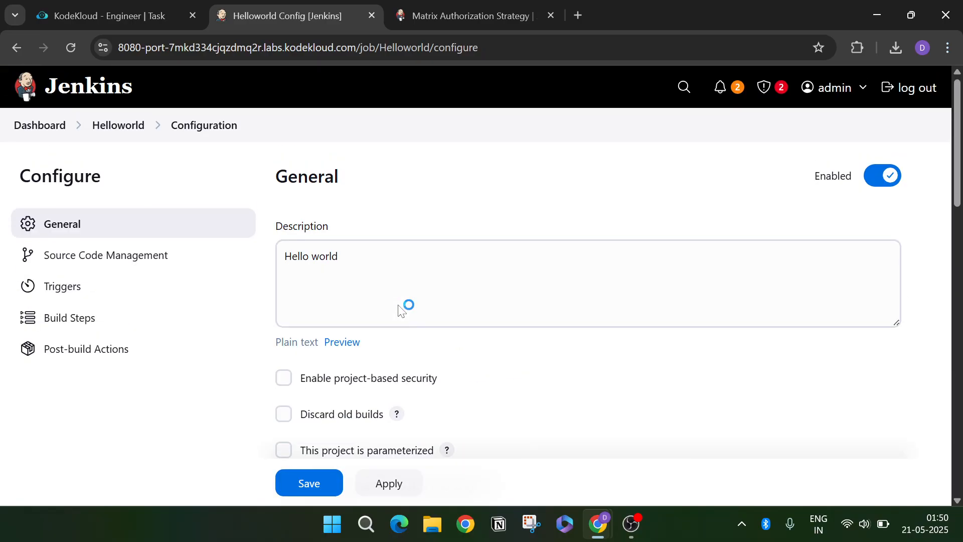
scroll(400, 311, "down", 4)
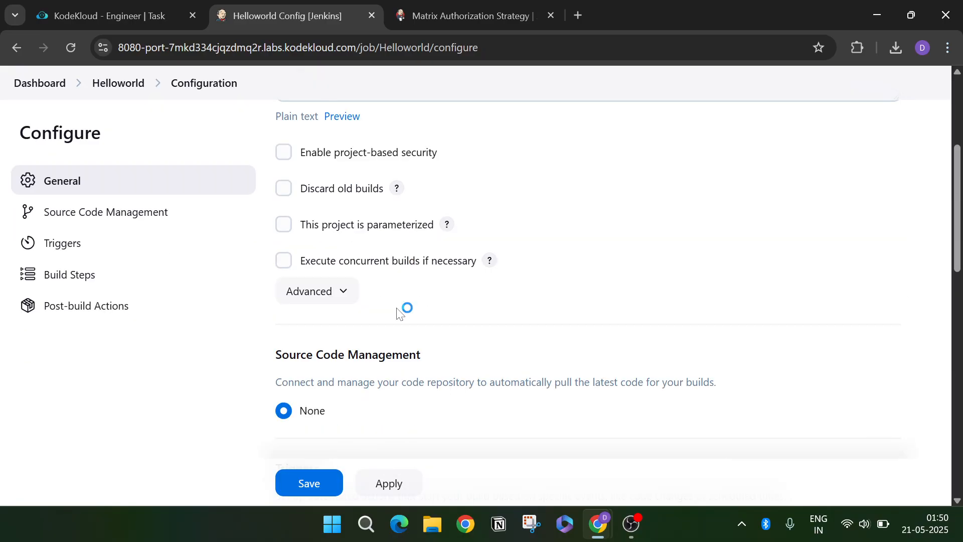
left_click(323, 291)
scroll(462, 291, "down", 3)
scroll(460, 297, "down", 10)
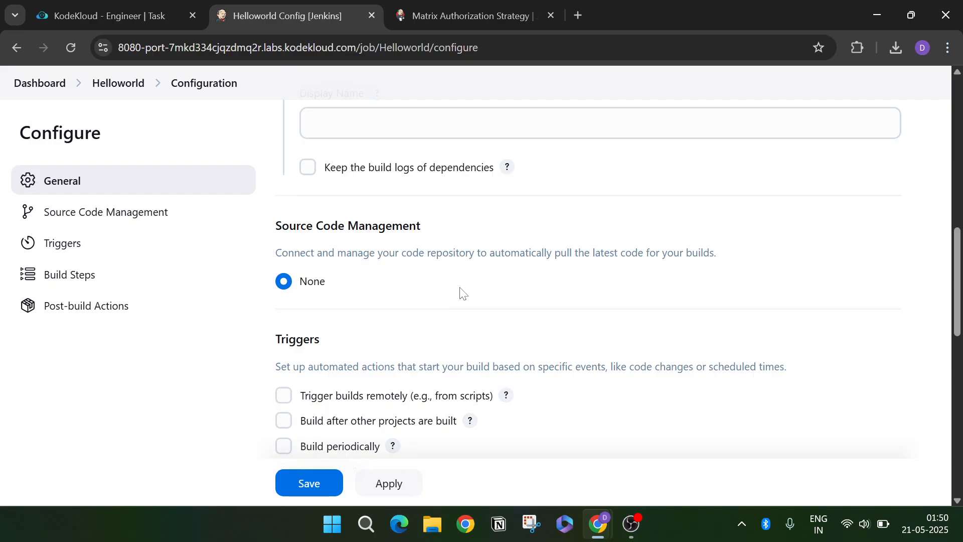
scroll(462, 294, "down", 6)
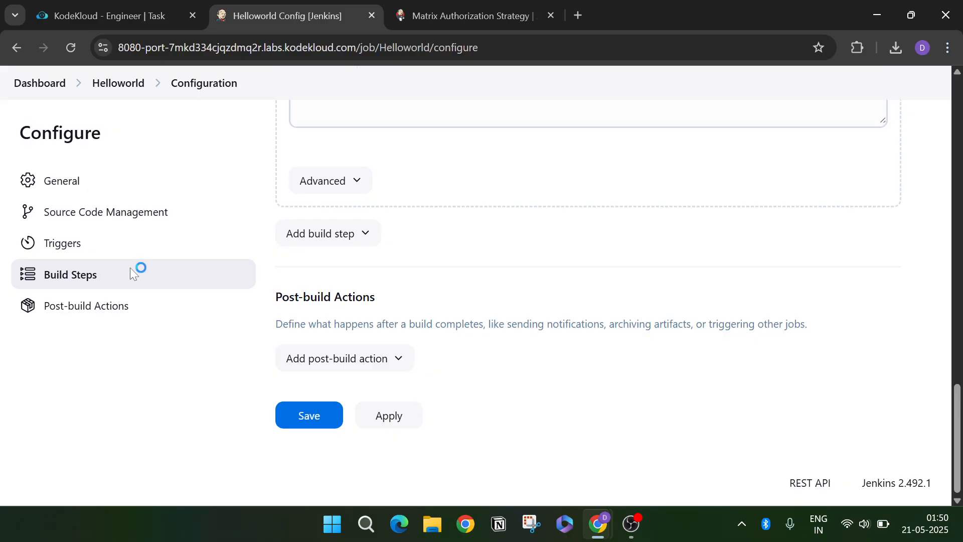
left_click(207, 190)
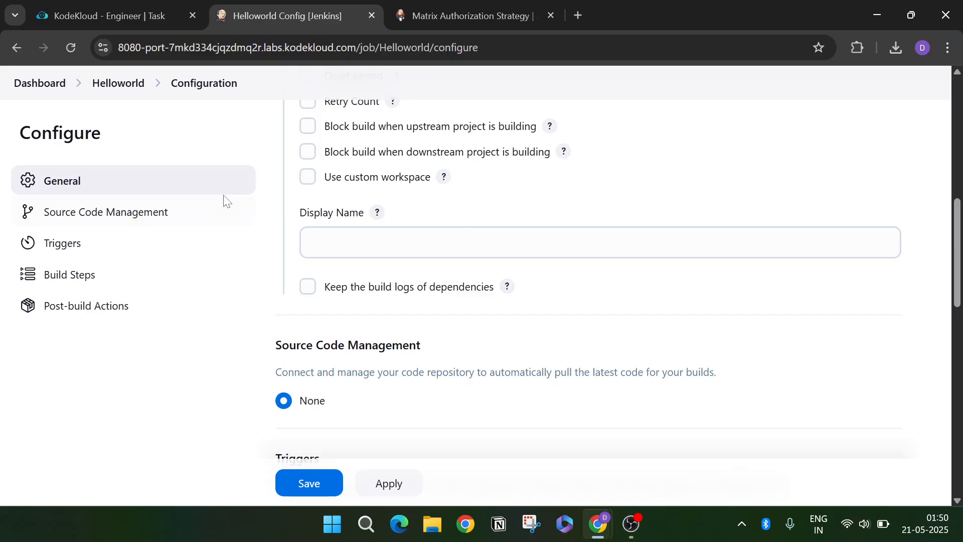
- Review the Add build step and Add post-build action lists, then return to General
scroll(236, 200, "up", 5)
scroll(353, 182, "down", 5)
scroll(413, 190, "down", 8)
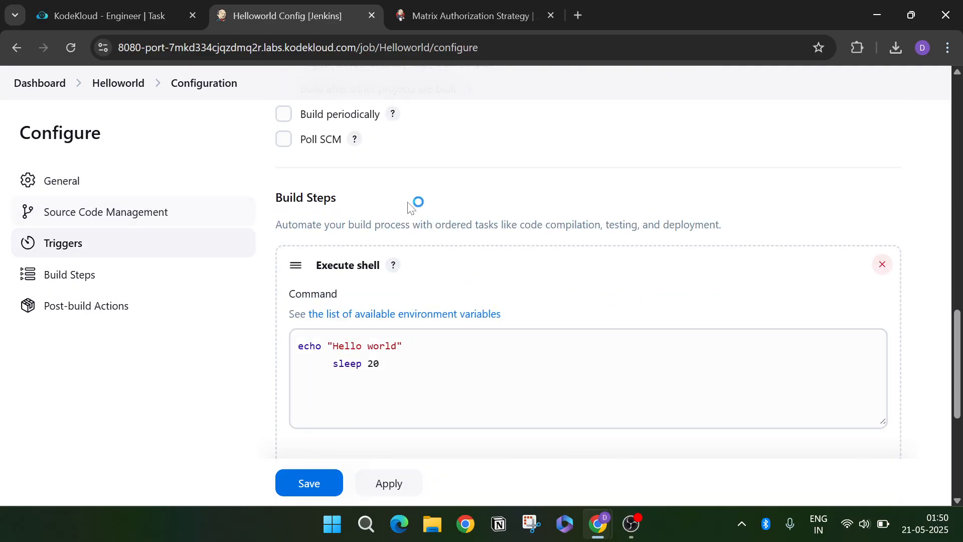
scroll(412, 205, "down", 5)
left_click(334, 246)
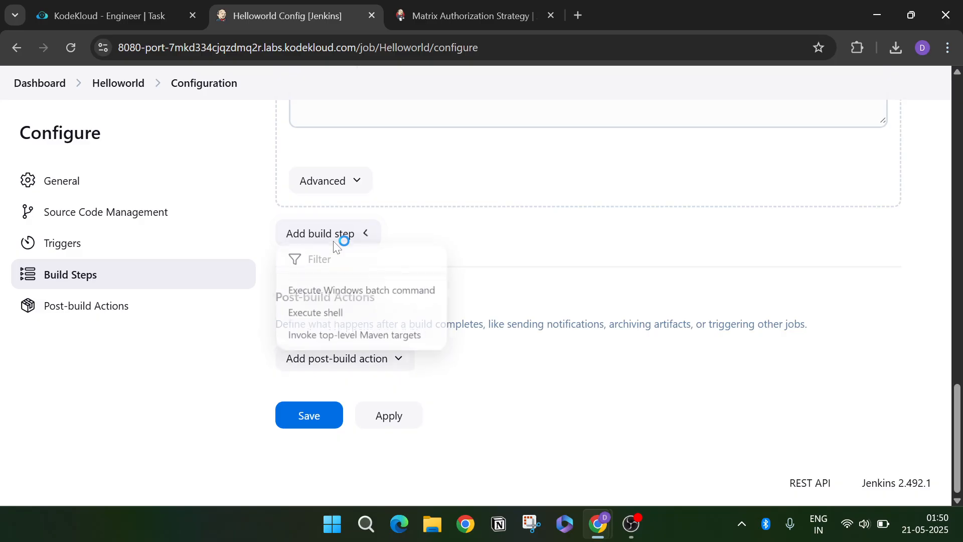
left_click(339, 359)
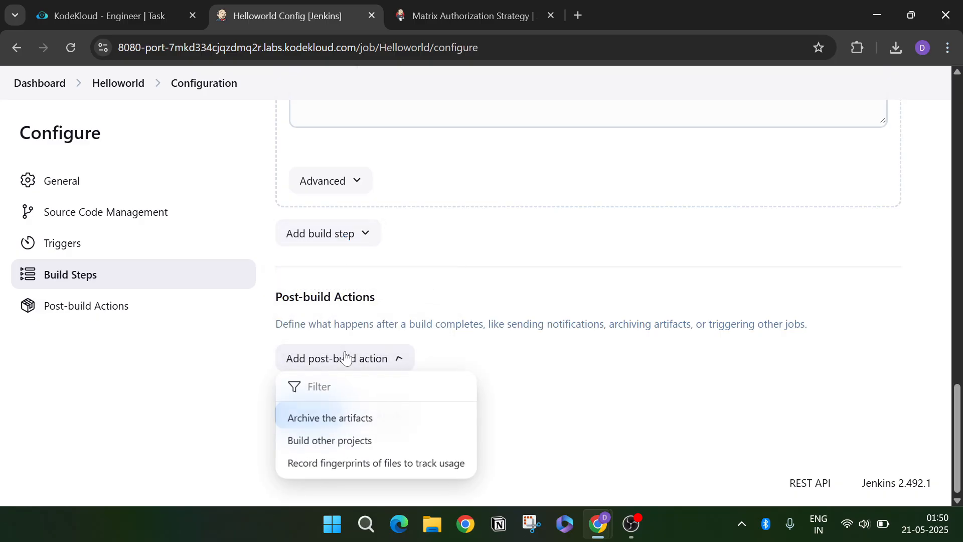
left_click(95, 183)
scroll(325, 276, "down", 3)
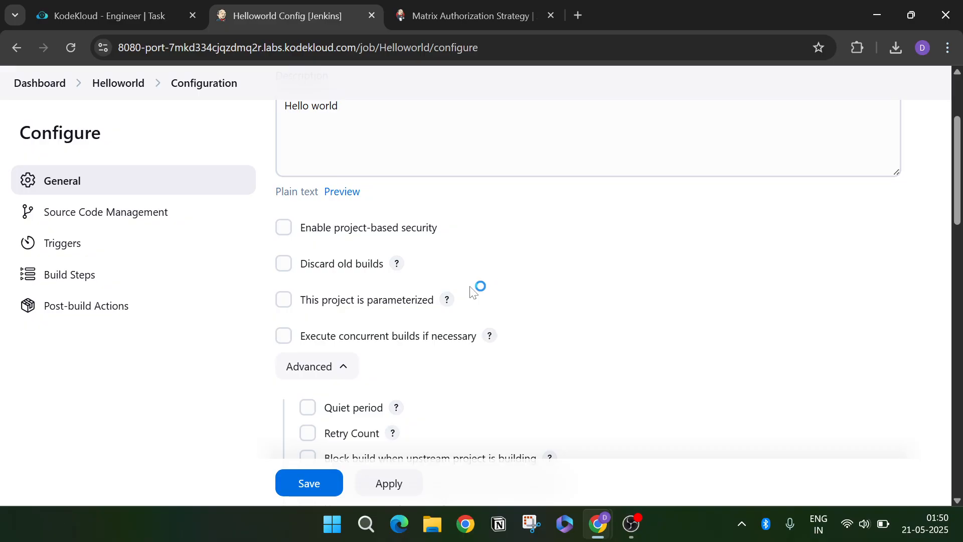
scroll(475, 284, "down", 2)
- Tick 'Enable project-based security' in Helloworld's General section
left_click(319, 156)
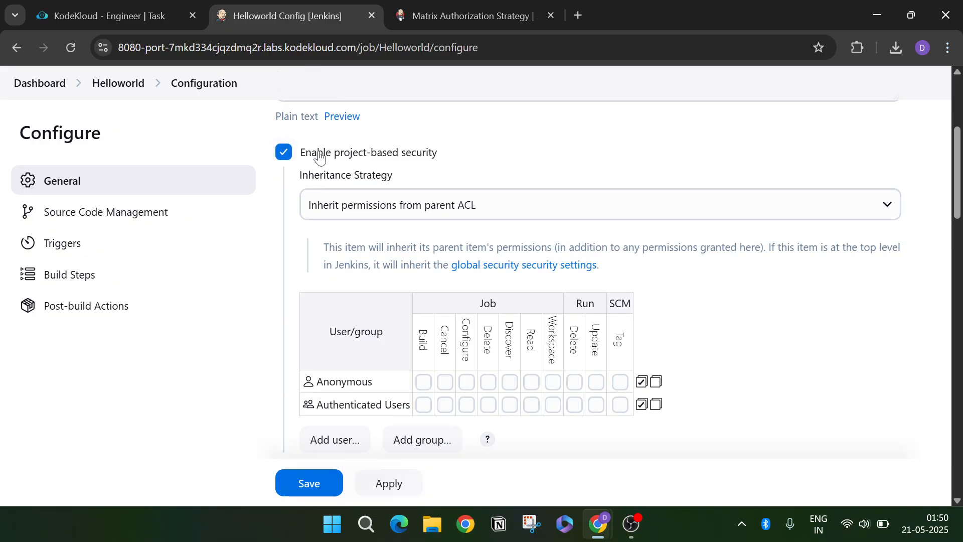
scroll(320, 155, "down", 1)
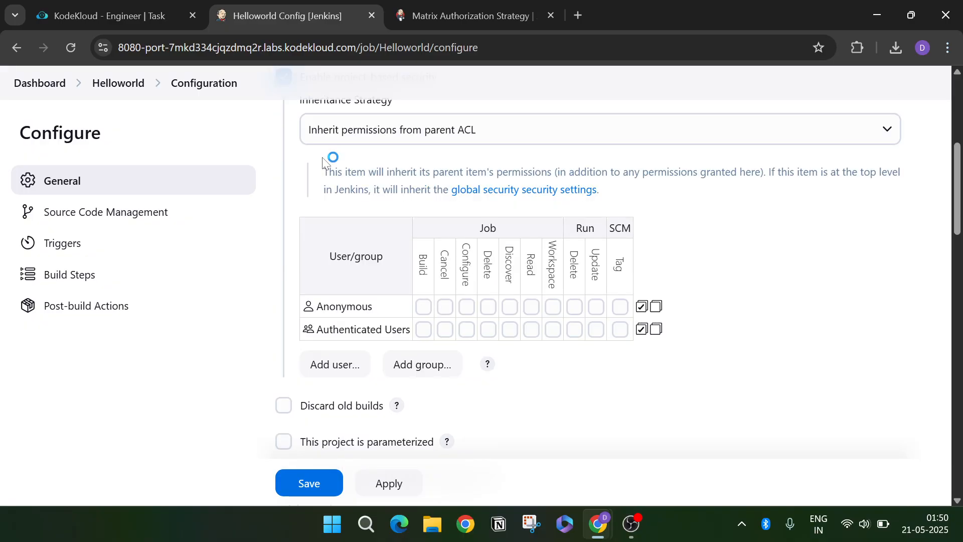
scroll(375, 211, "up", 1)
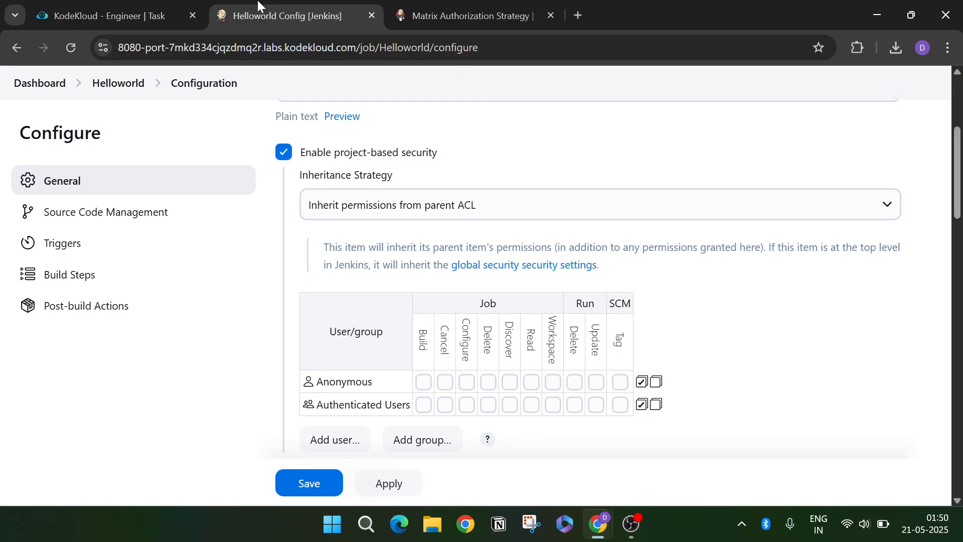
- Add the task's user to Helloworld's permission matrix with only Job/Read ticked
left_click(353, 437)
type("john")
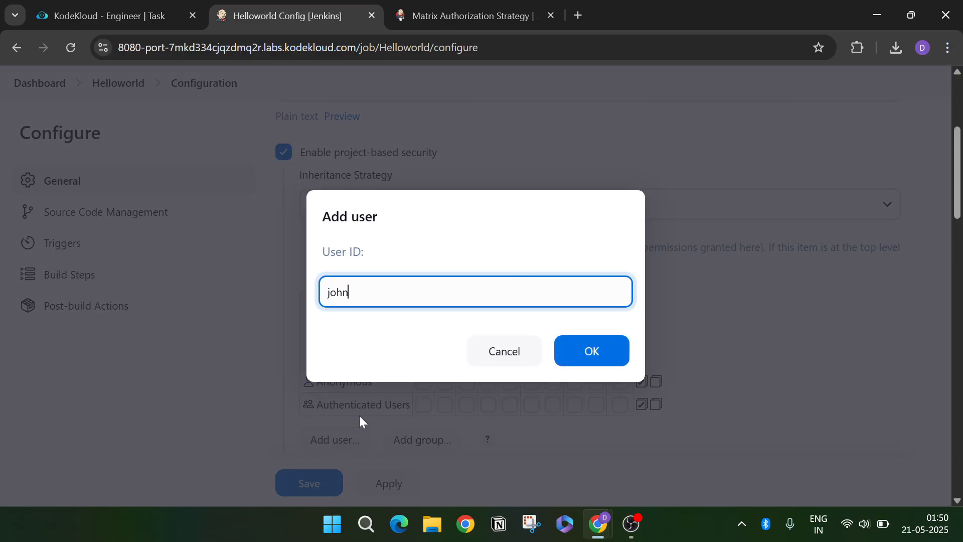
left_click(600, 360)
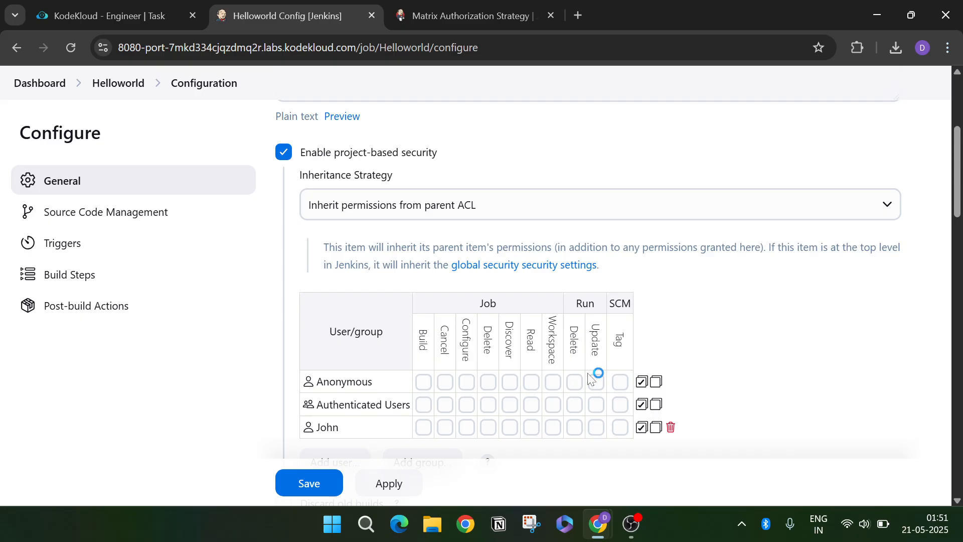
scroll(451, 442, "down", 1)
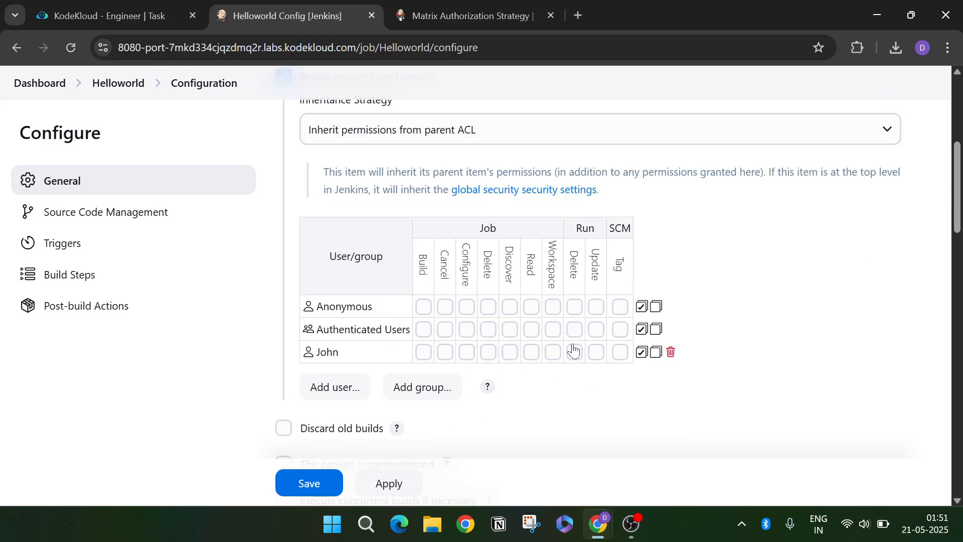
left_click(530, 353)
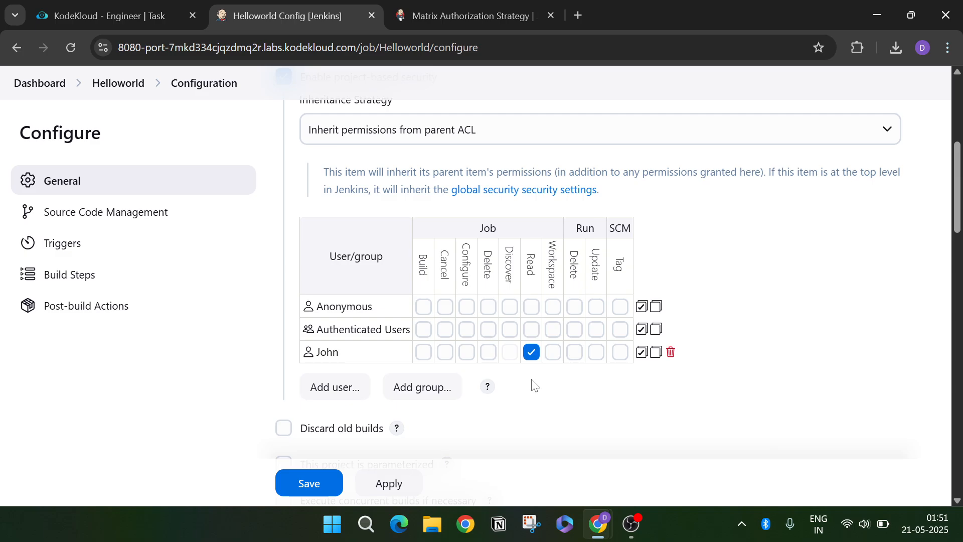
scroll(534, 385, "down", 1)
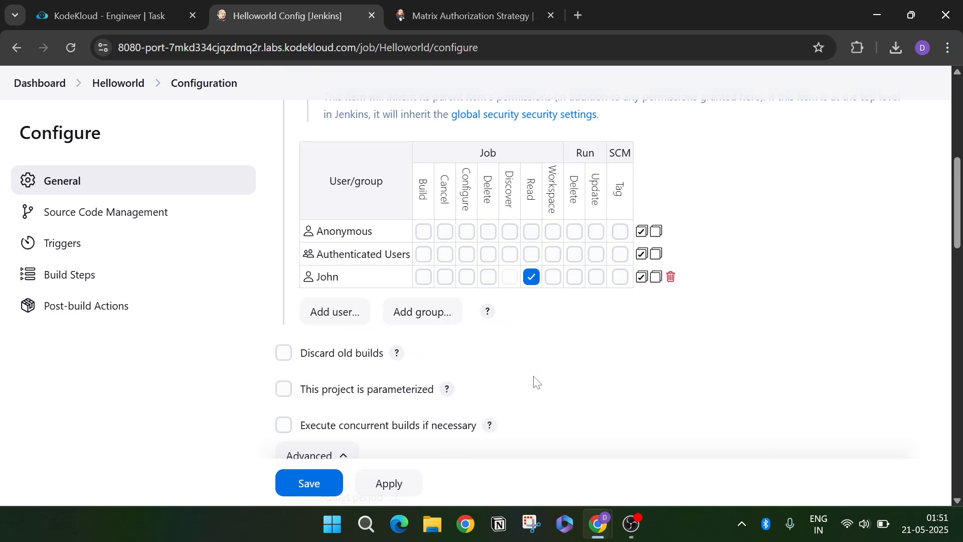
left_click(104, 10)
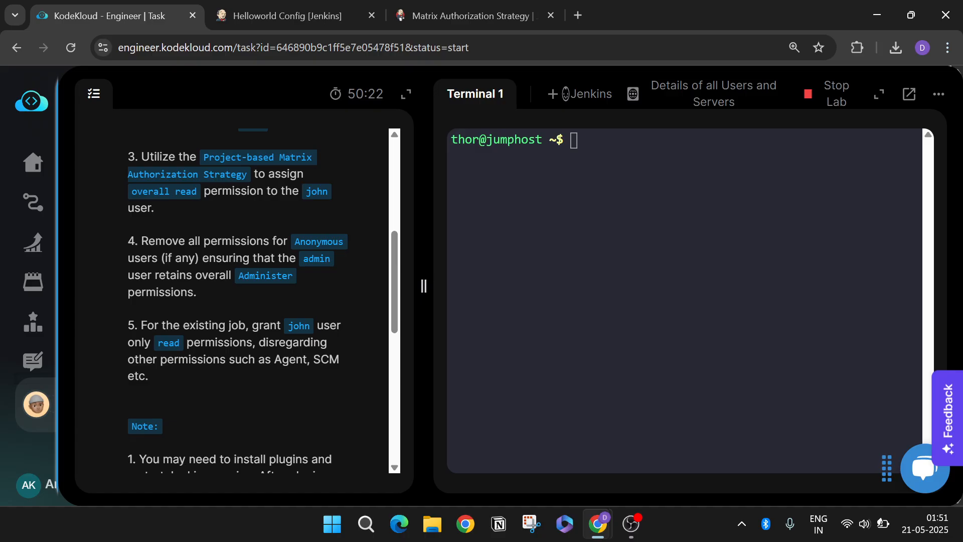
- Read the remaining task steps 4–5, then return to the Helloworld Config tab
scroll(285, 317, "down", 1)
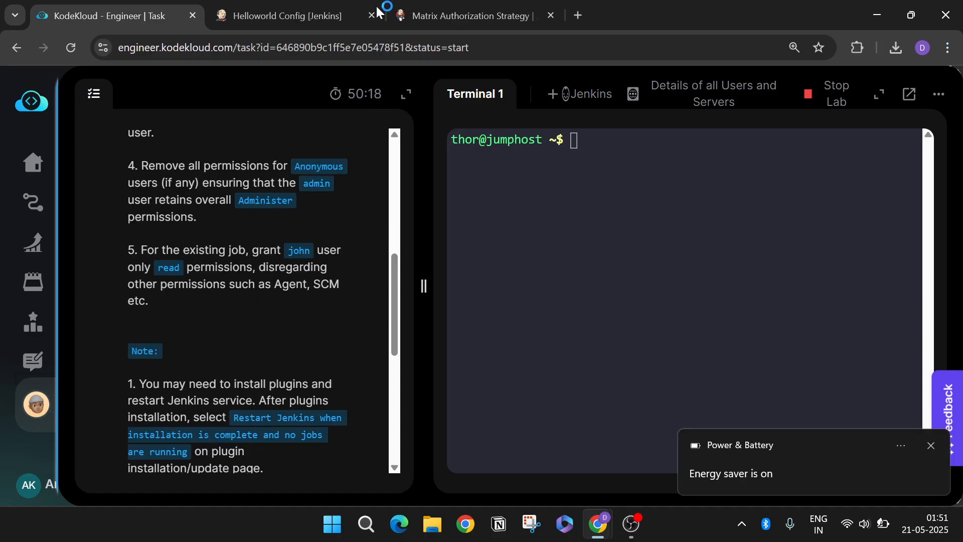
left_click(304, 11)
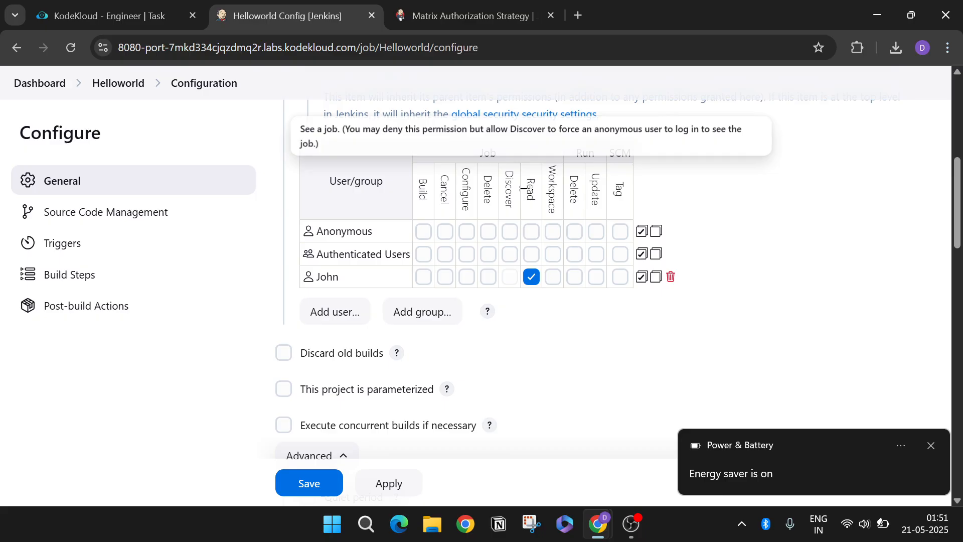
- Save the Helloworld configuration with Job/Read for the user, then return to the task page
left_click(319, 479)
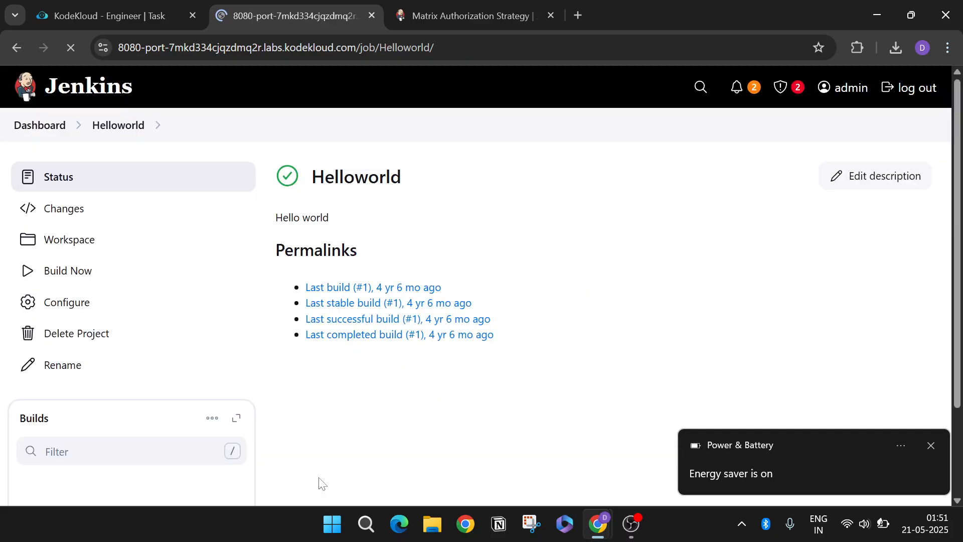
left_click(134, 16)
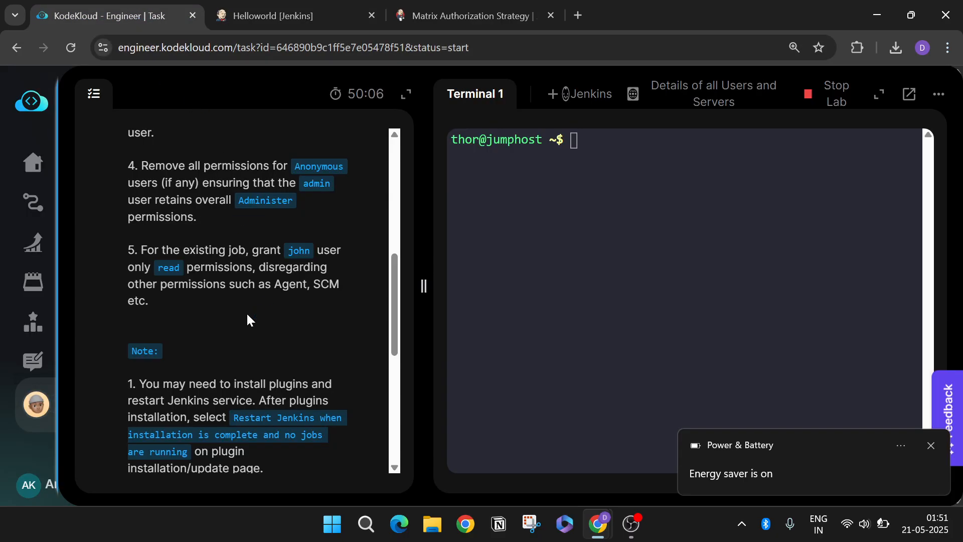
scroll(248, 318, "down", 3)
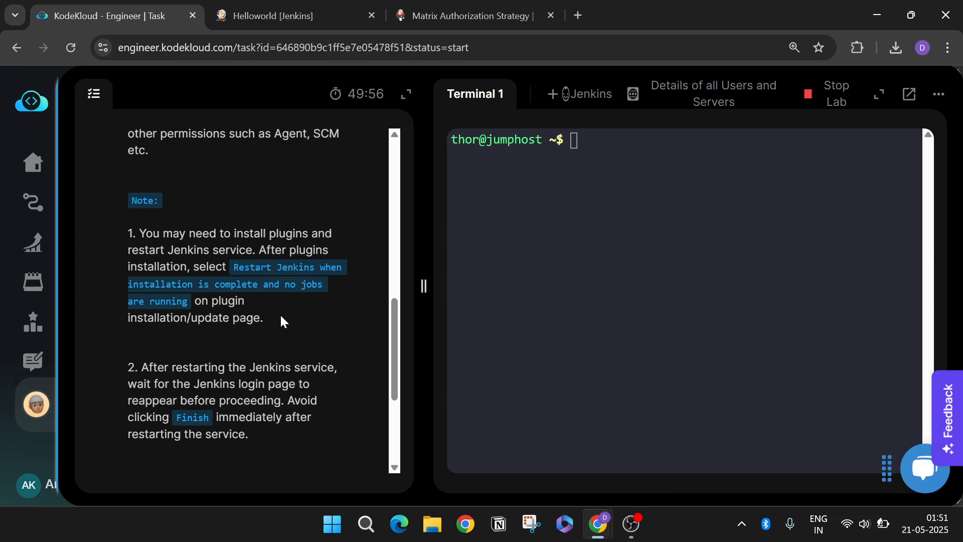
scroll(281, 317, "down", 3)
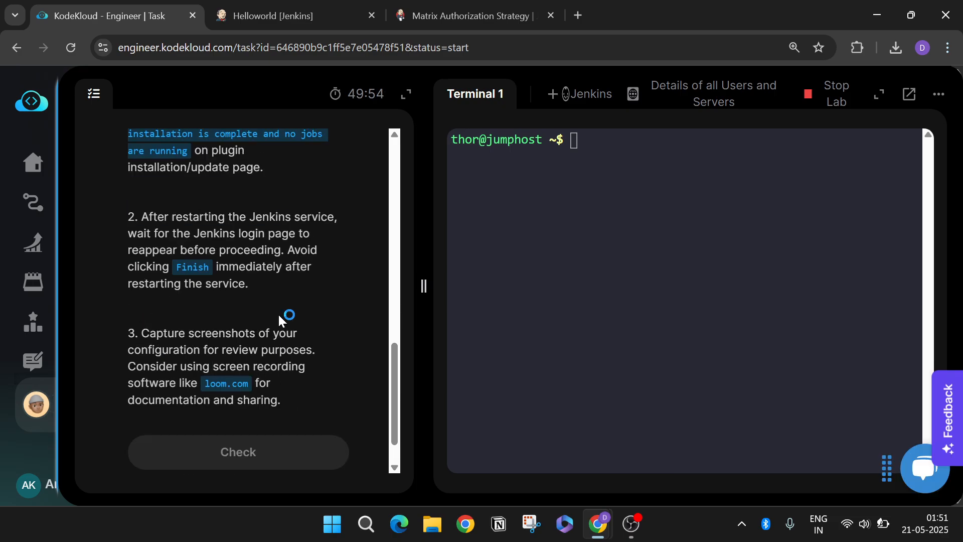
scroll(278, 313, "down", 1)
- Submit the Jenkins access task as completed and answer the feedback form with 'No issues faced'
left_click(248, 401)
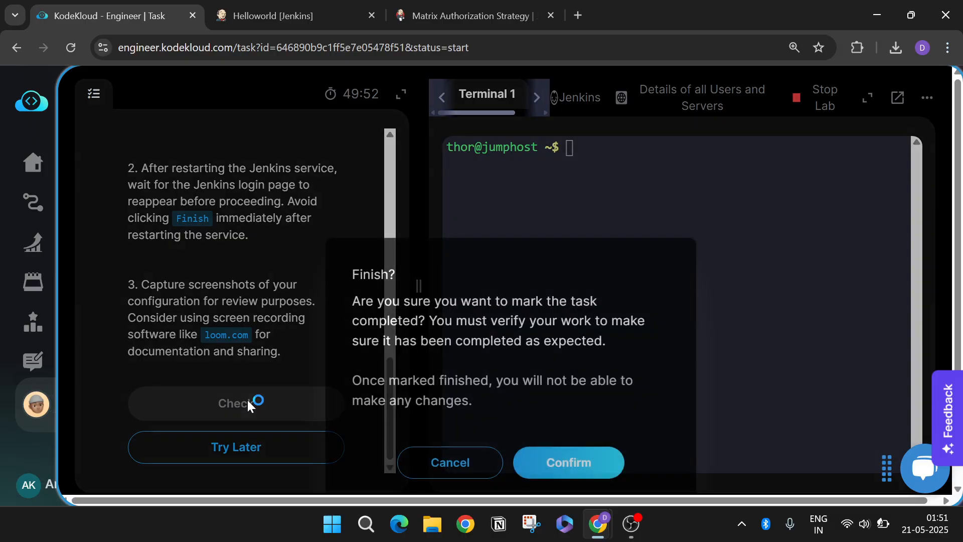
left_click(582, 465)
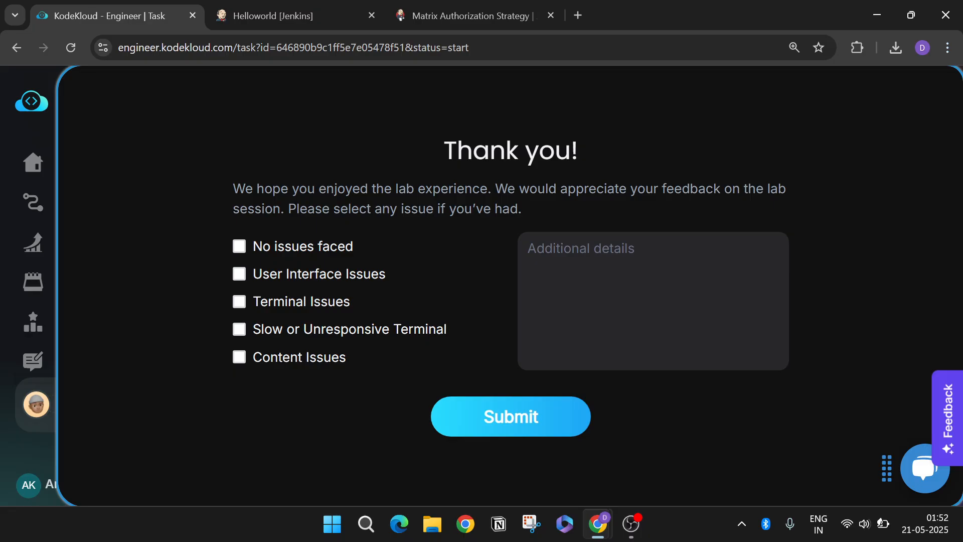
left_click(240, 247)
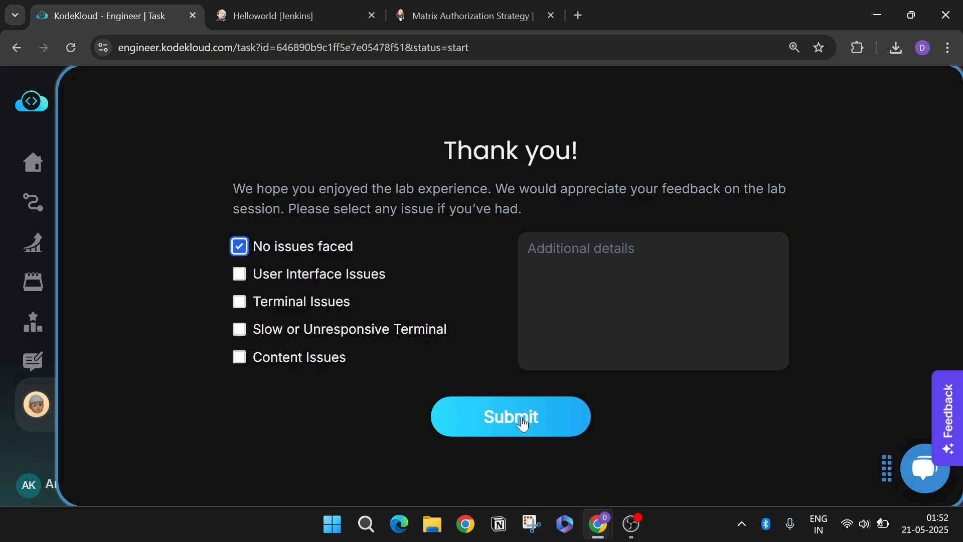